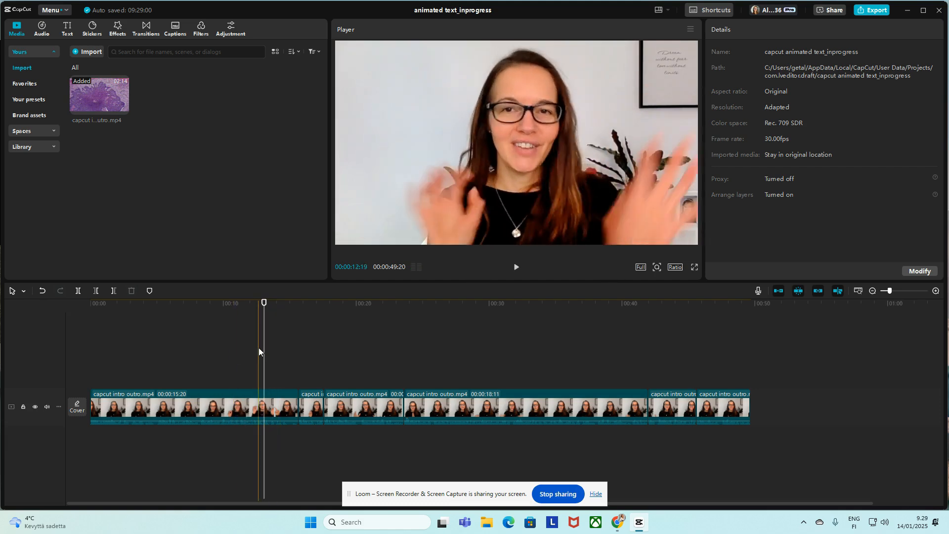
# Step: Add the trending BOOM! explosion sticker above the video at 00:00:13:06
pyautogui.click(258, 352)
pyautogui.click(95, 32)
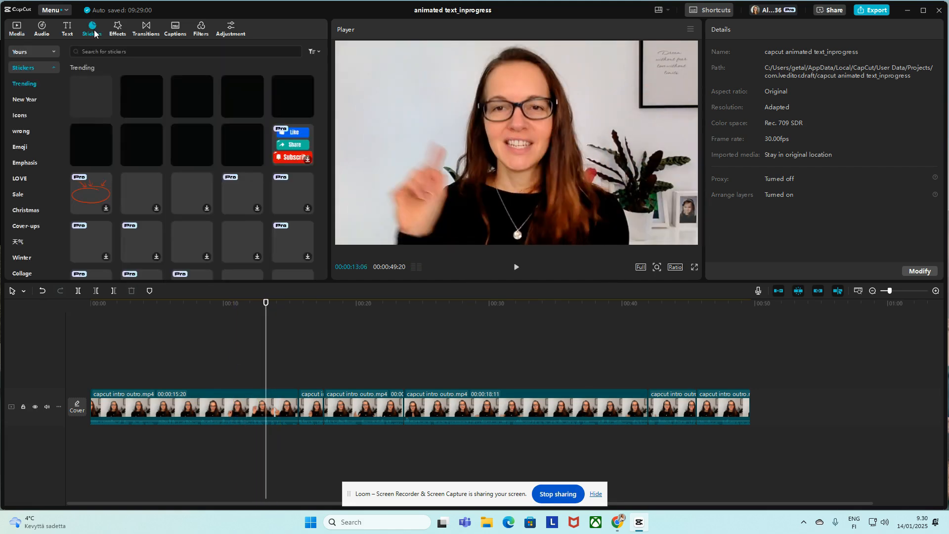
pyautogui.click(134, 50)
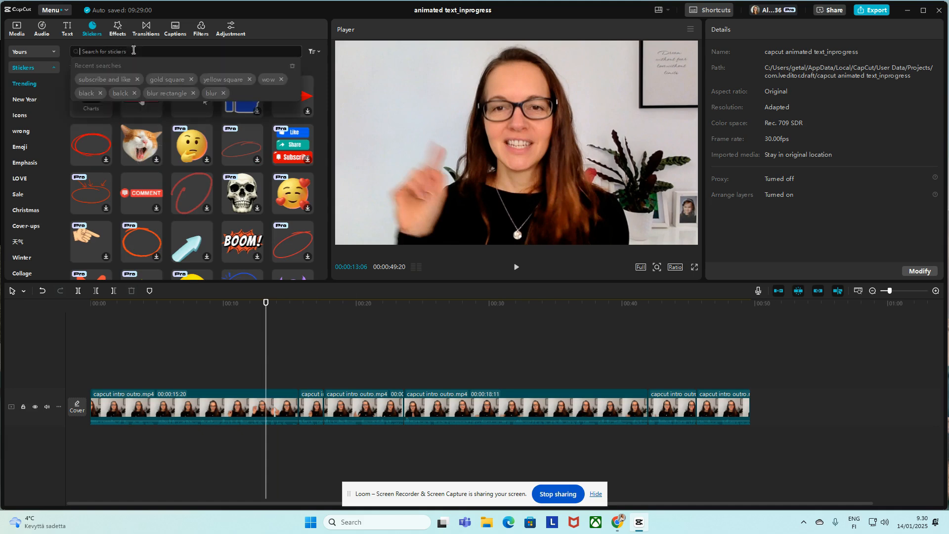
pyautogui.click(236, 242)
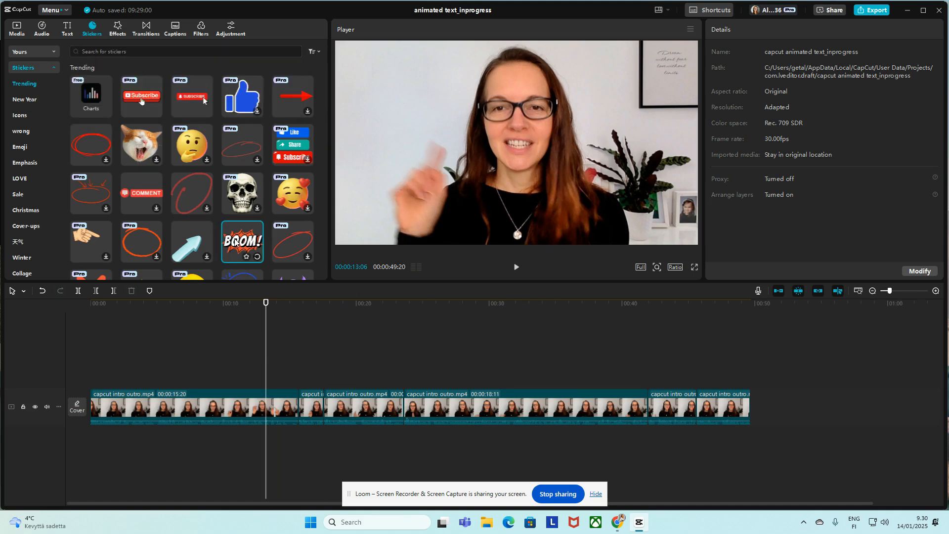
pyautogui.moveTo(235, 242); pyautogui.dragTo(281, 395)
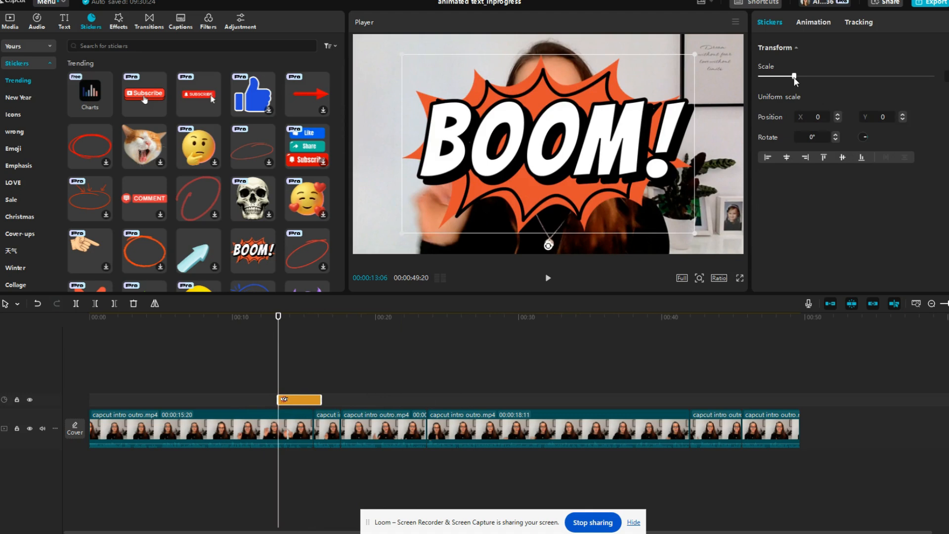
# Step: Shrink the BOOM! sticker, place it in the frame's upper-left area at about X -1172, Y 450, and preview its appearance
pyautogui.click(827, 25)
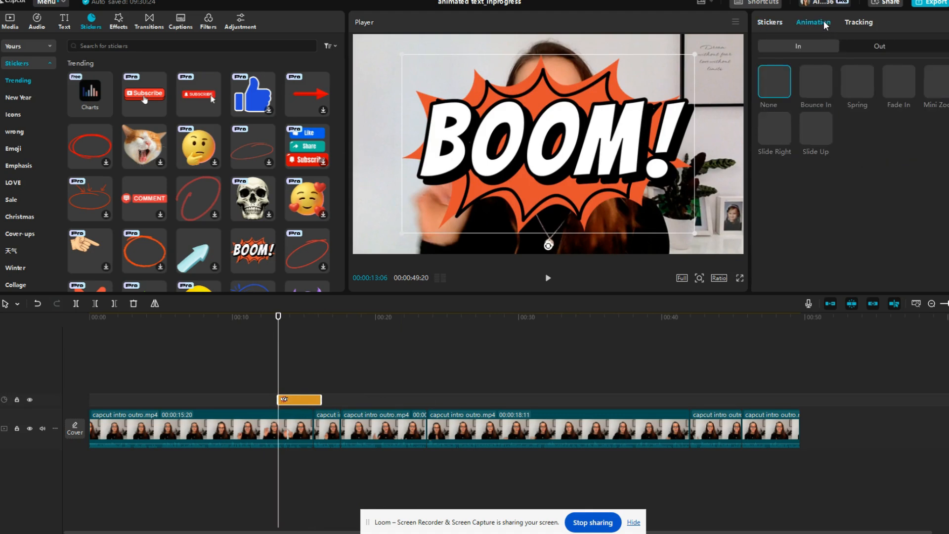
pyautogui.click(772, 25)
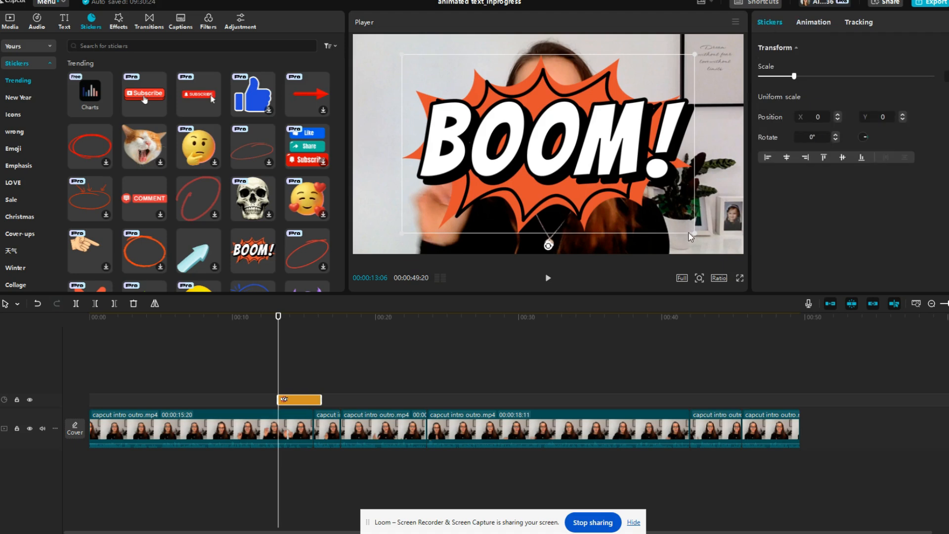
pyautogui.moveTo(695, 232); pyautogui.dragTo(445, 109)
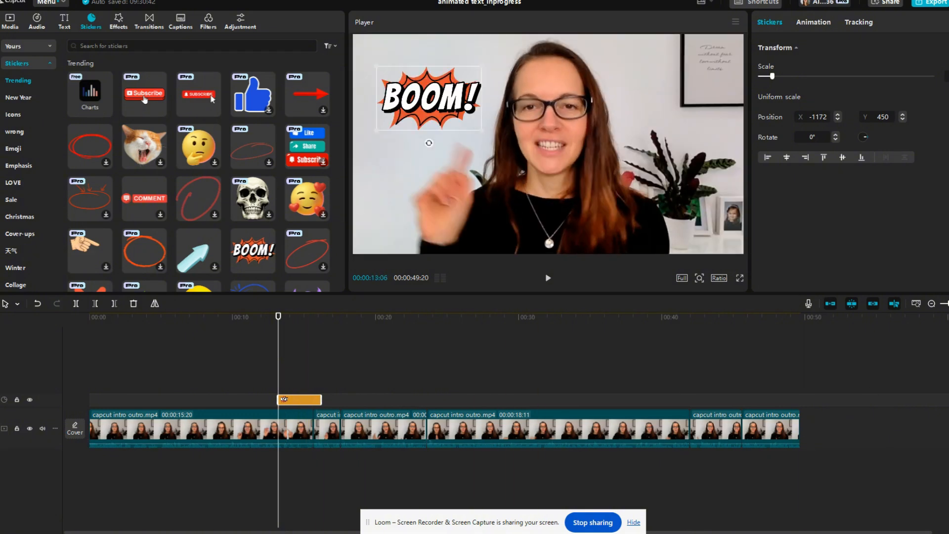
pyautogui.scroll(4, 388, 429)
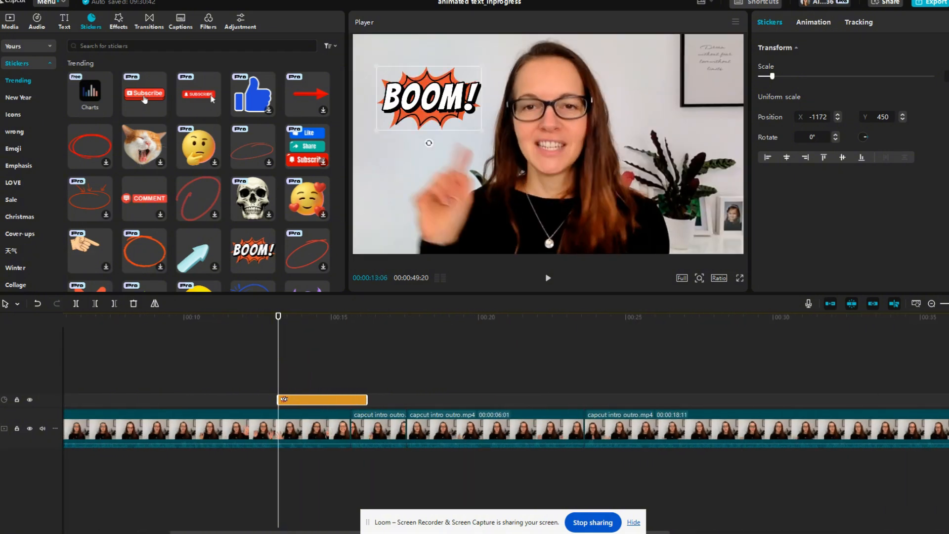
pyautogui.click(274, 366)
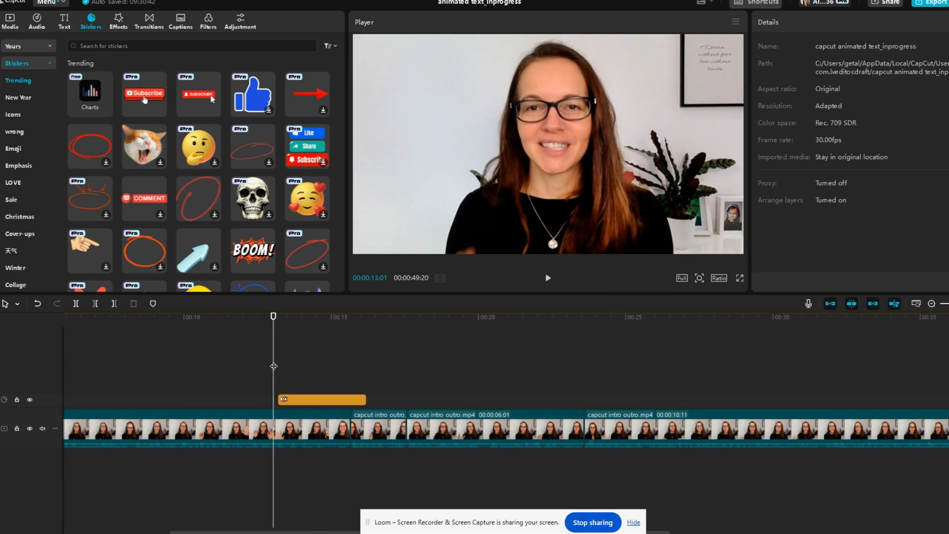
pyautogui.press('space')
pyautogui.press('space')
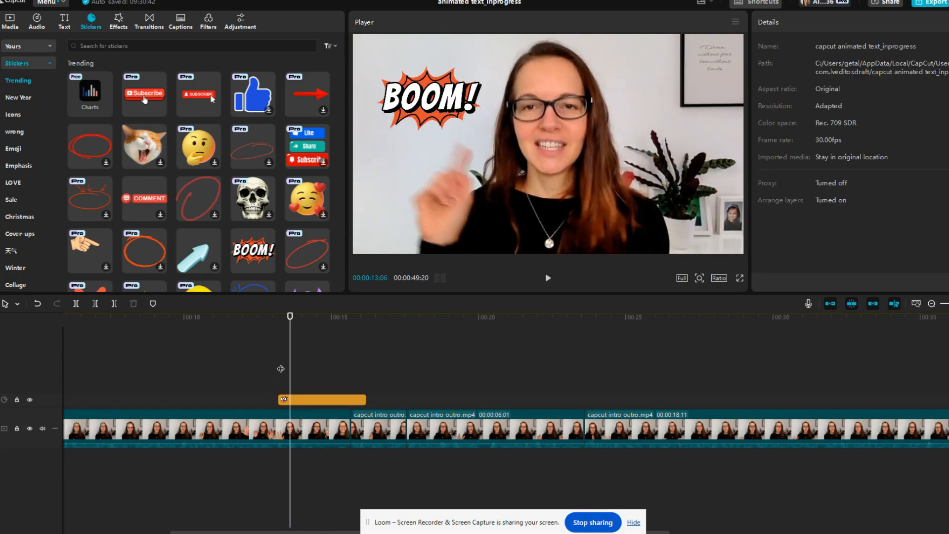
pyautogui.click(281, 368)
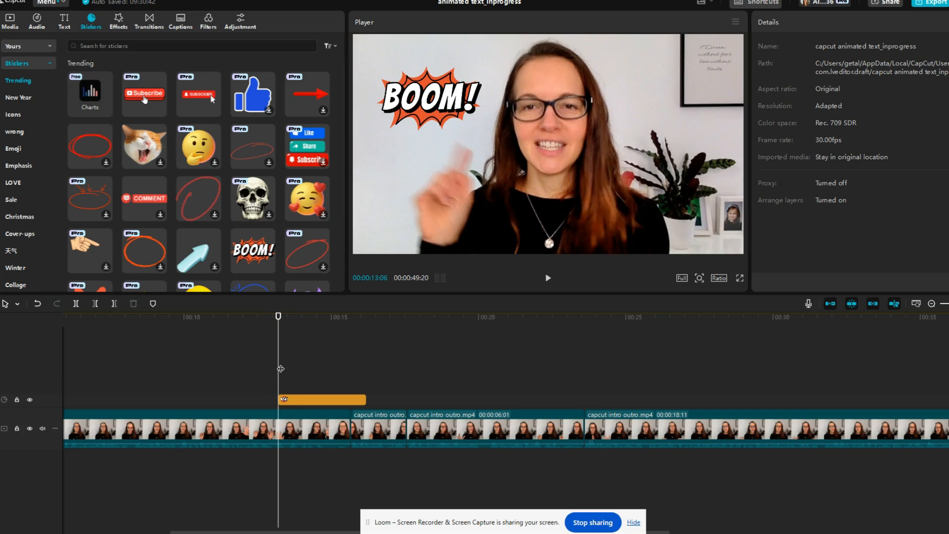
# Step: Apply the Bounce In entrance and Bounce Out exit animations to the BOOM! sticker
pyautogui.click(288, 401)
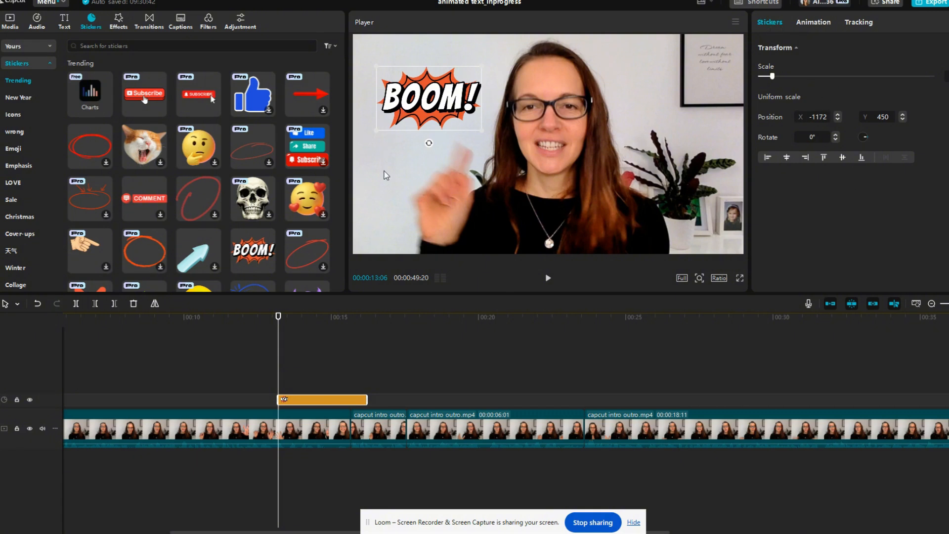
pyautogui.click(814, 22)
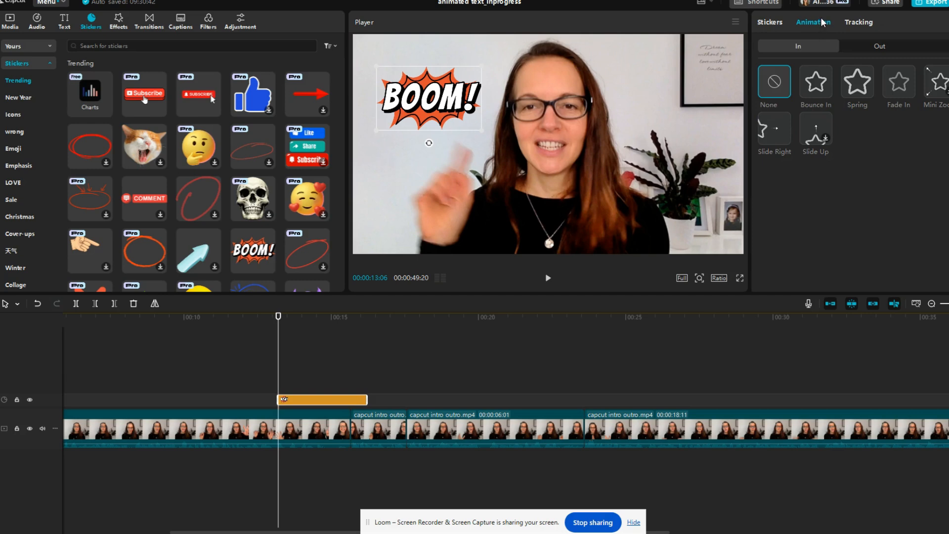
pyautogui.click(818, 95)
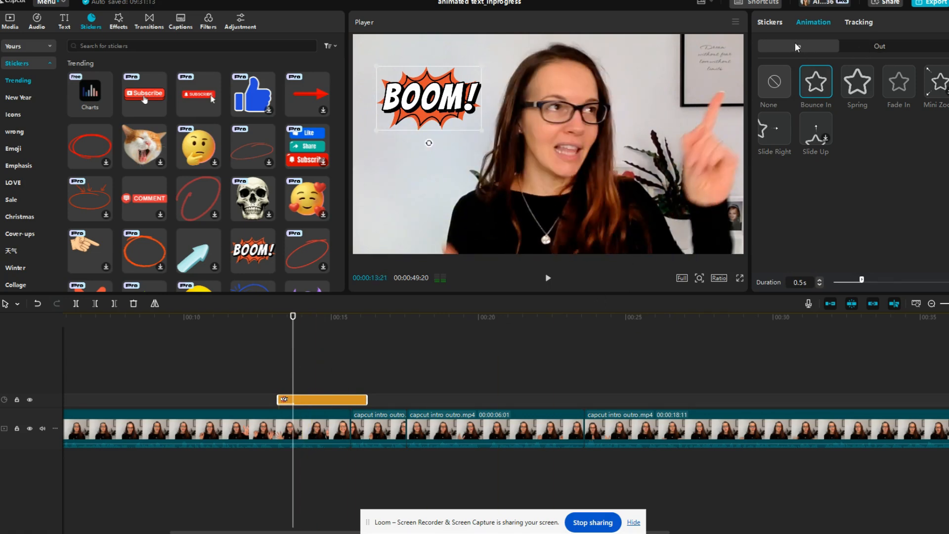
pyautogui.click(883, 46)
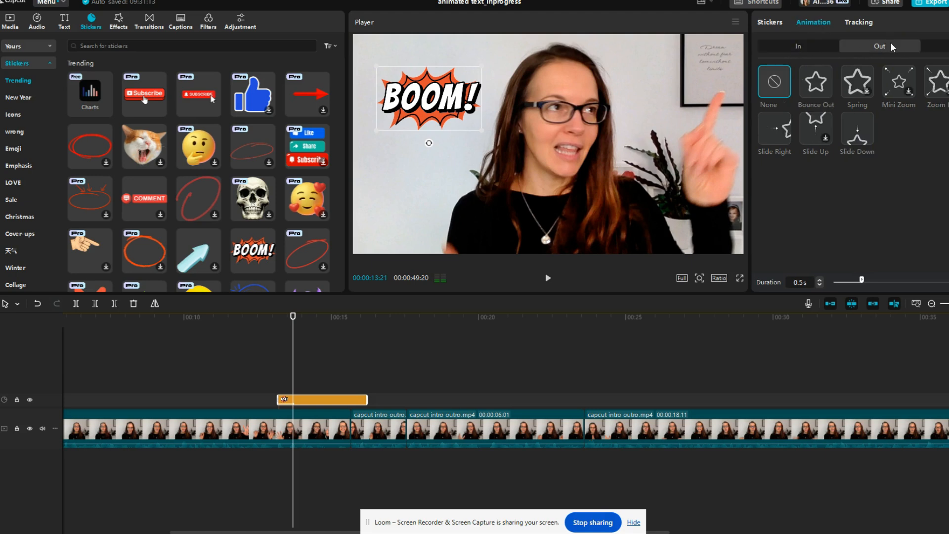
pyautogui.click(810, 84)
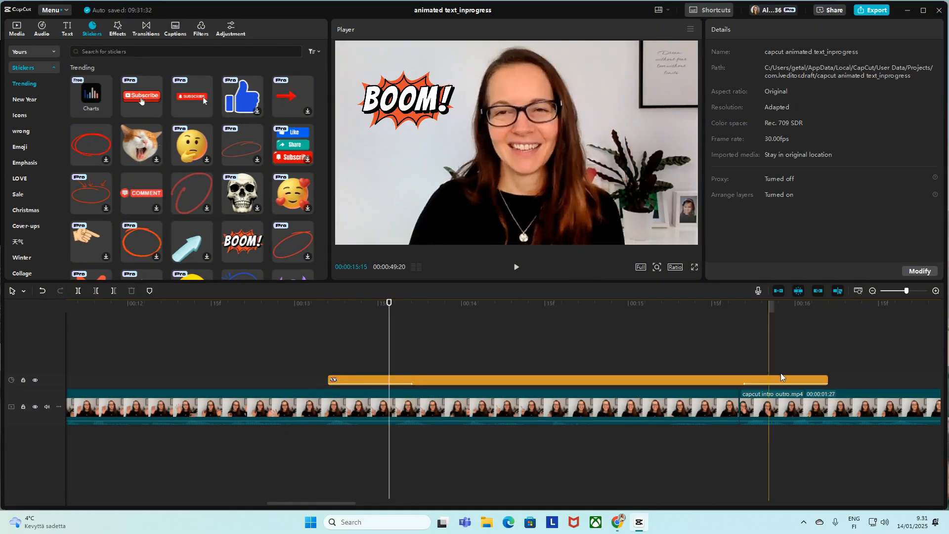
# Step: Trim the BOOM! sticker clip to end just before 00:00:13:20, set both animation durations to 0.2 s, and preview it
pyautogui.moveTo(779, 377); pyautogui.dragTo(823, 376)
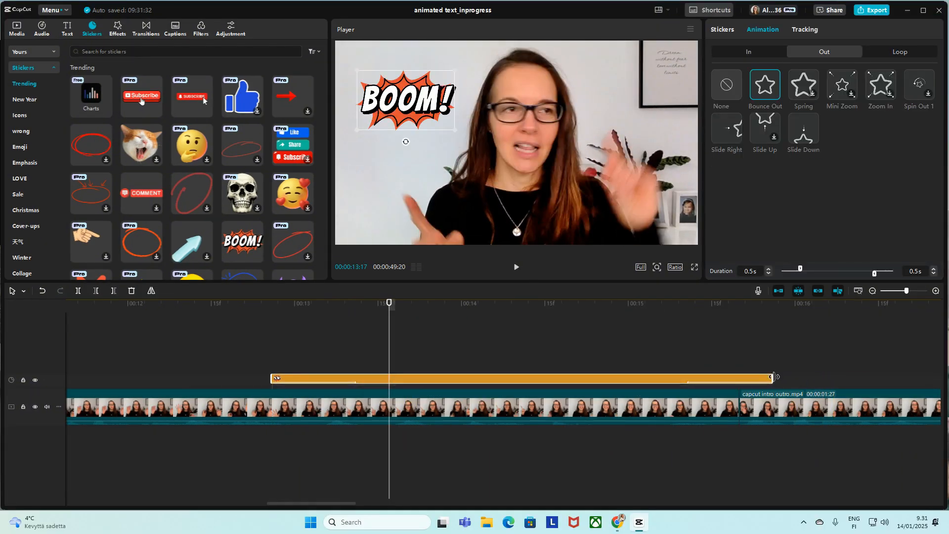
pyautogui.moveTo(774, 378); pyautogui.dragTo(409, 381)
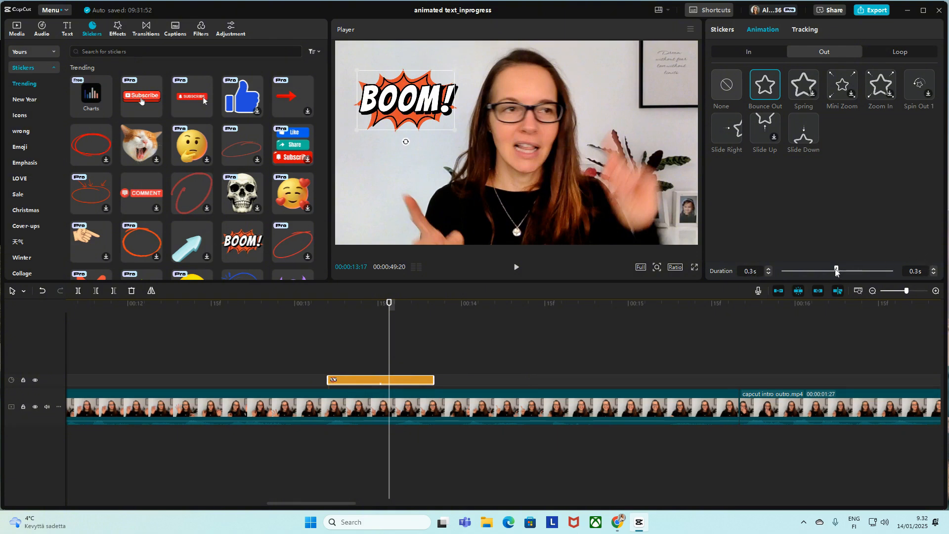
pyautogui.click(367, 356)
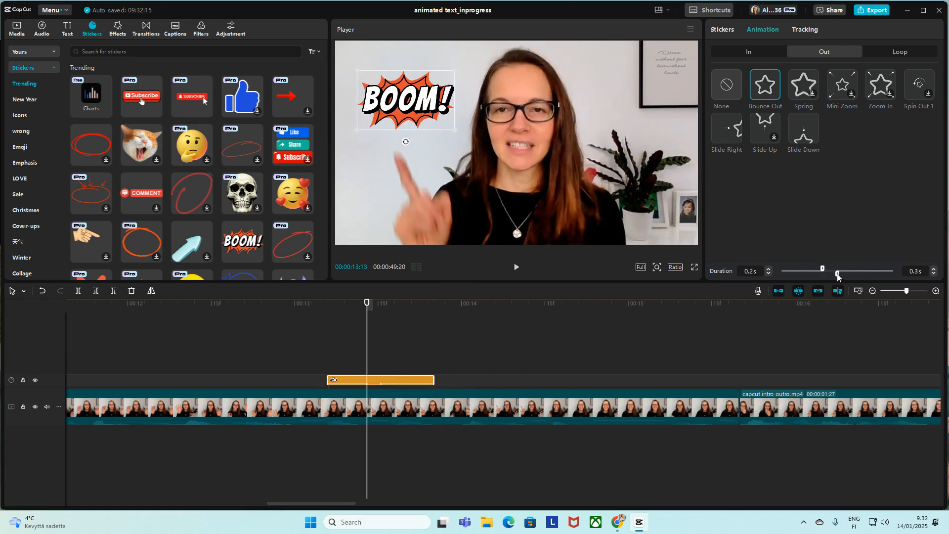
pyautogui.moveTo(837, 274); pyautogui.dragTo(852, 274)
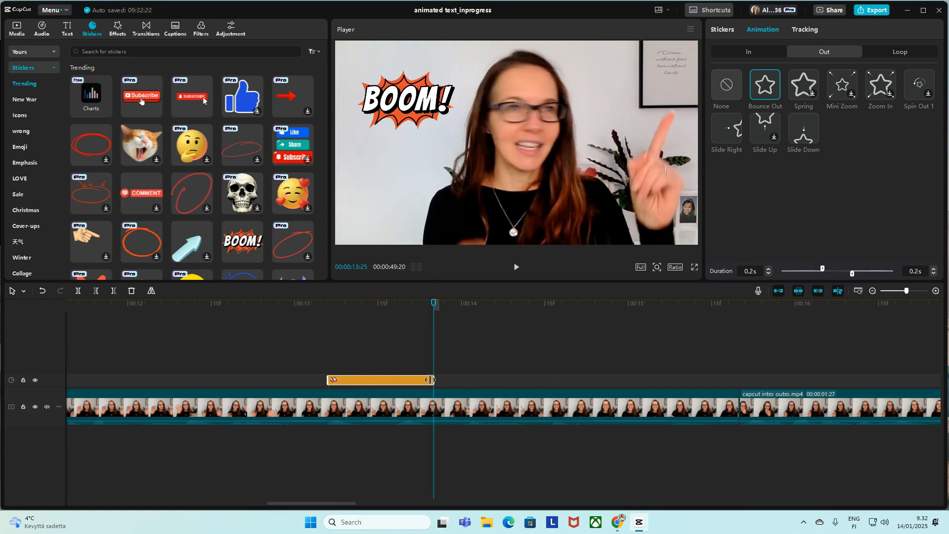
pyautogui.moveTo(434, 379); pyautogui.dragTo(401, 379)
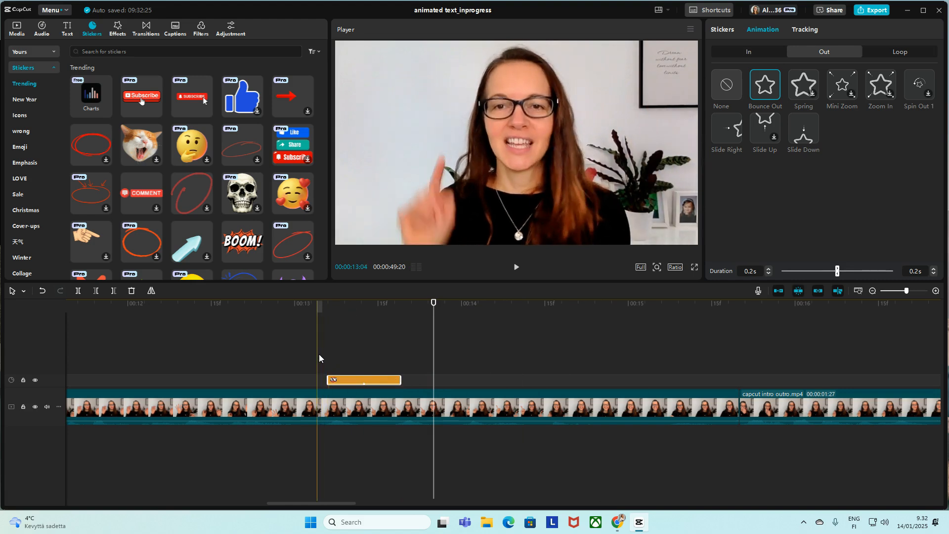
pyautogui.click(234, 336)
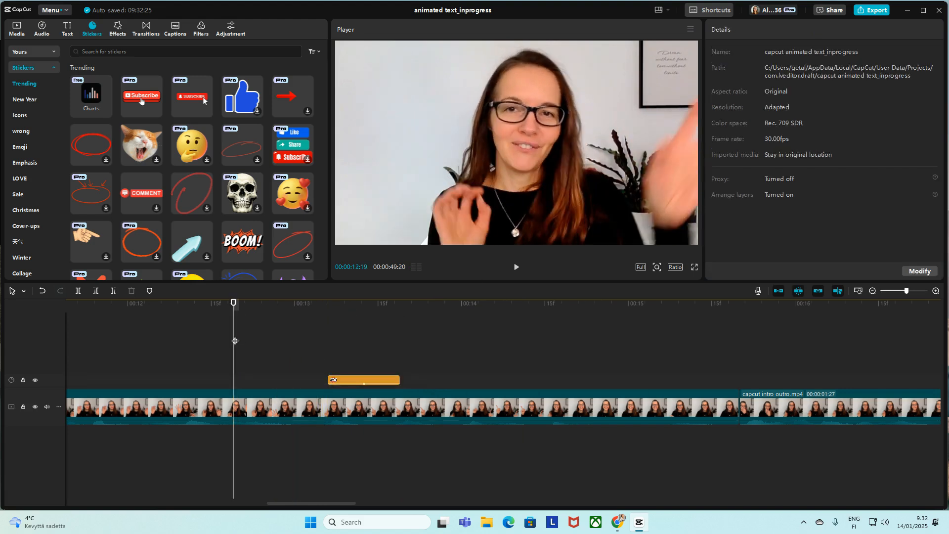
pyautogui.press('space')
pyautogui.press('space')
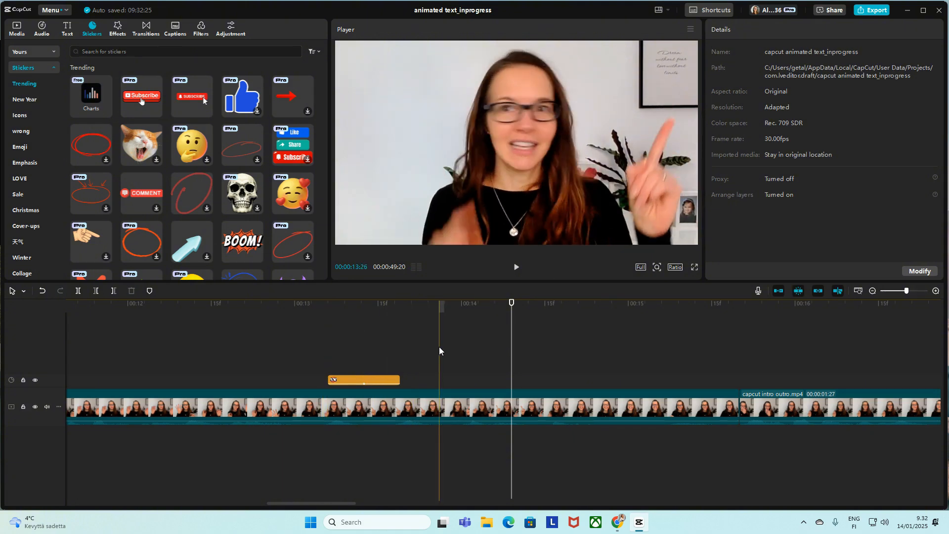
# Step: Paste a copy of the BOOM! sticker at 00:00:13:20 and move it to the upper-right area of the video frame
pyautogui.click(367, 378)
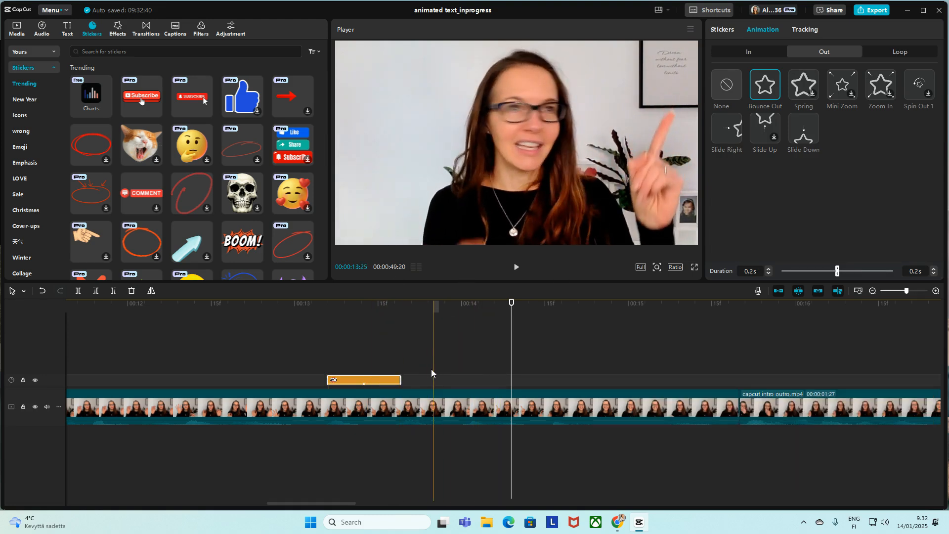
pyautogui.click(404, 368)
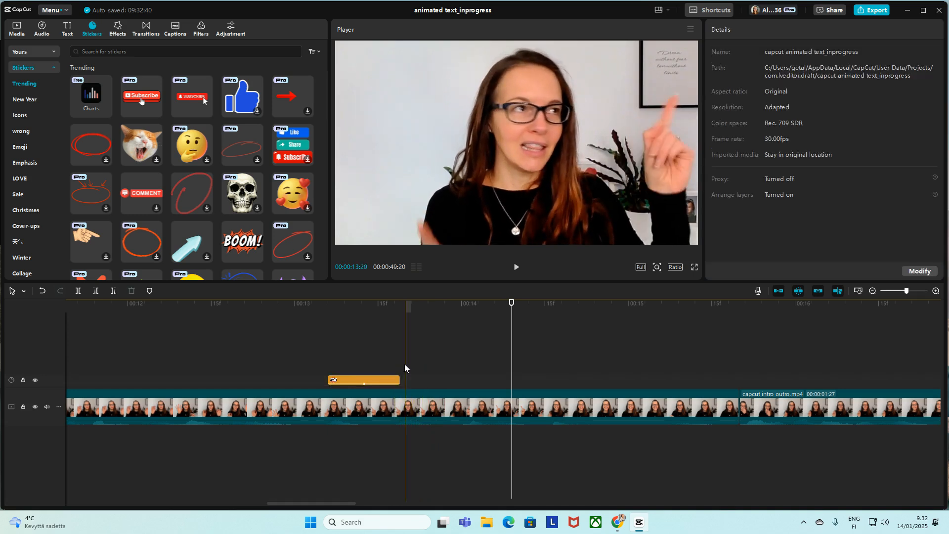
pyautogui.hotkey('ctrl', 'v')
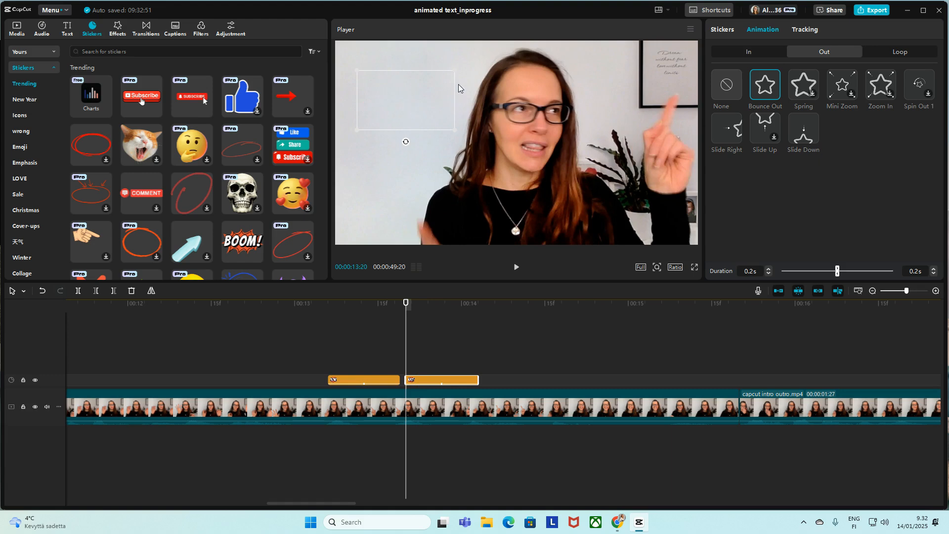
pyautogui.click(424, 372)
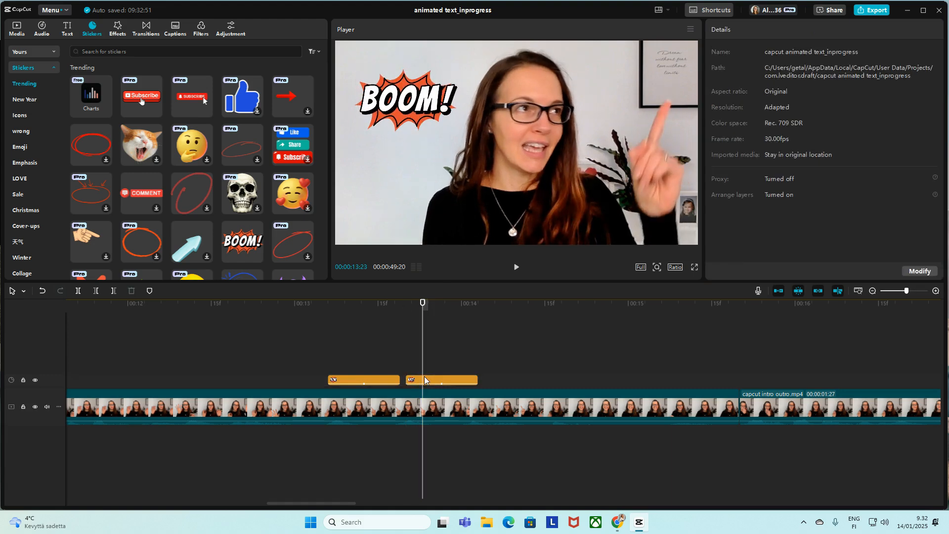
pyautogui.click(424, 380)
pyautogui.moveTo(403, 98); pyautogui.dragTo(640, 76)
pyautogui.moveTo(596, 110); pyautogui.dragTo(667, 80)
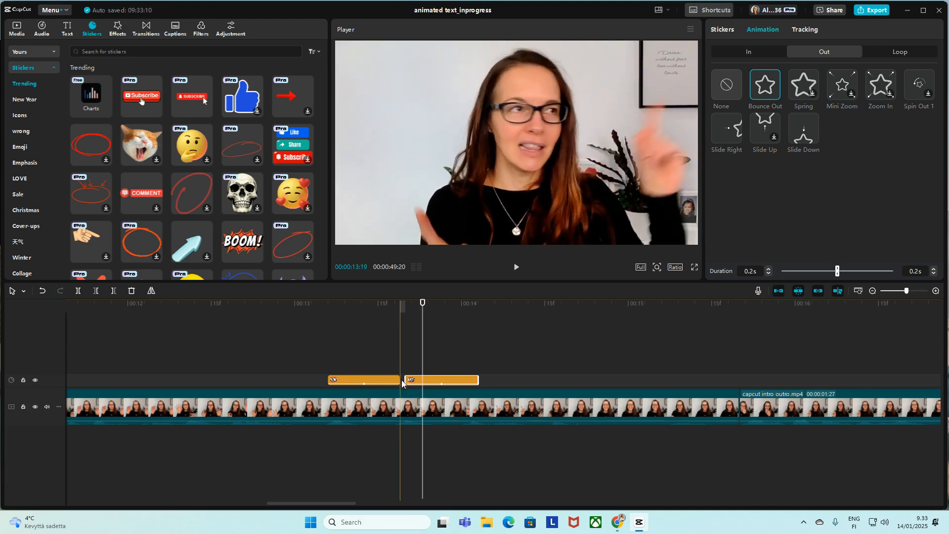
# Step: Move the second sticker clip to a track above so it starts slightly before the first one ends, and preview both
pyautogui.moveTo(431, 384); pyautogui.dragTo(416, 368)
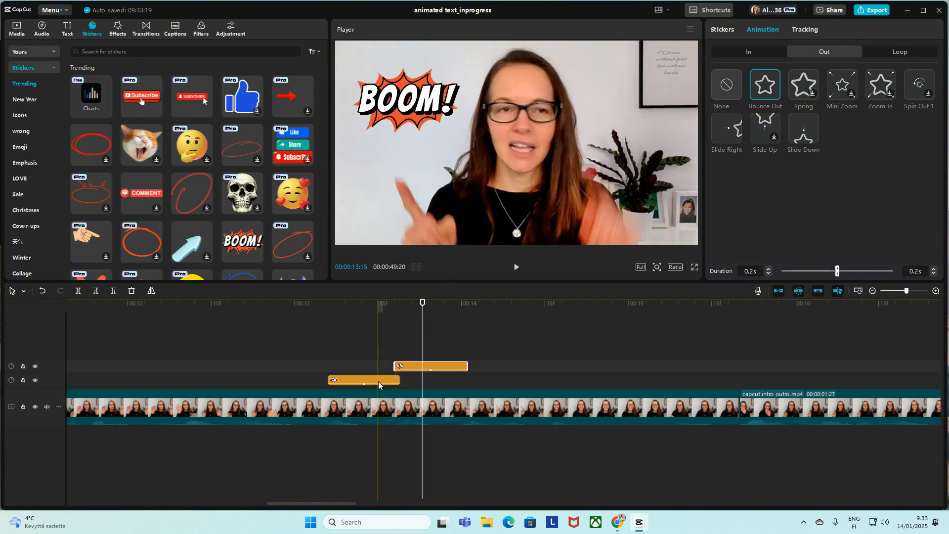
pyautogui.click(326, 360)
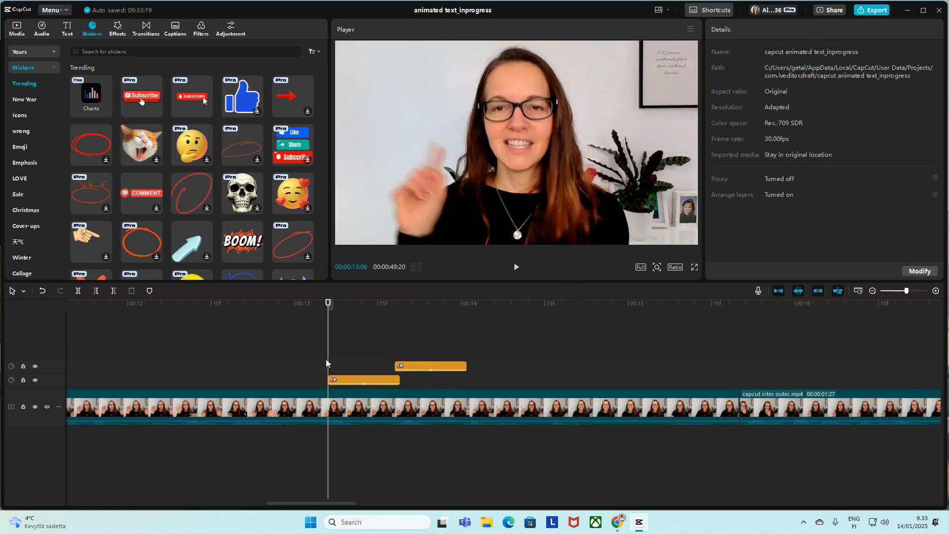
pyautogui.press('space')
pyautogui.press('space')
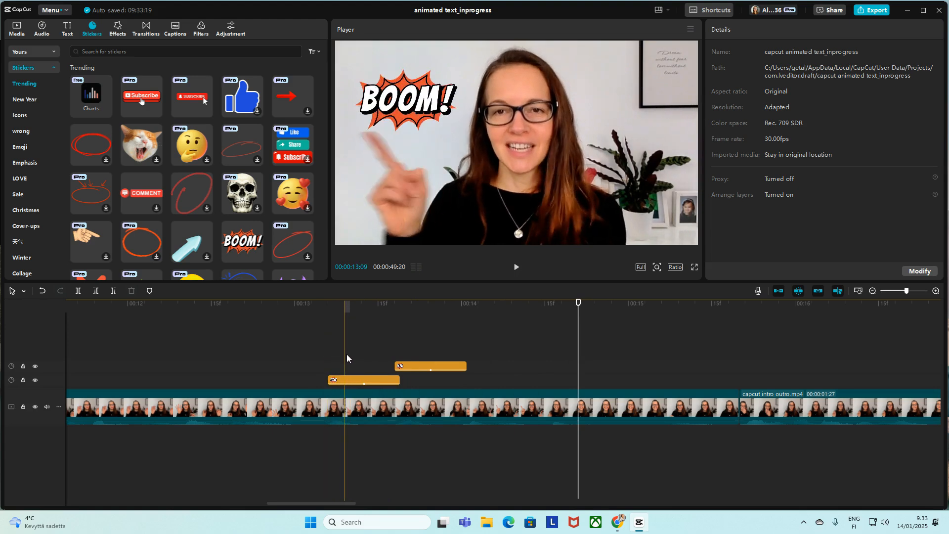
# Step: Paste a third BOOM! sticker at 00:00:14:02, reposition it in the upper part of the frame, and preview the sequence
pyautogui.click(481, 342)
pyautogui.click(470, 344)
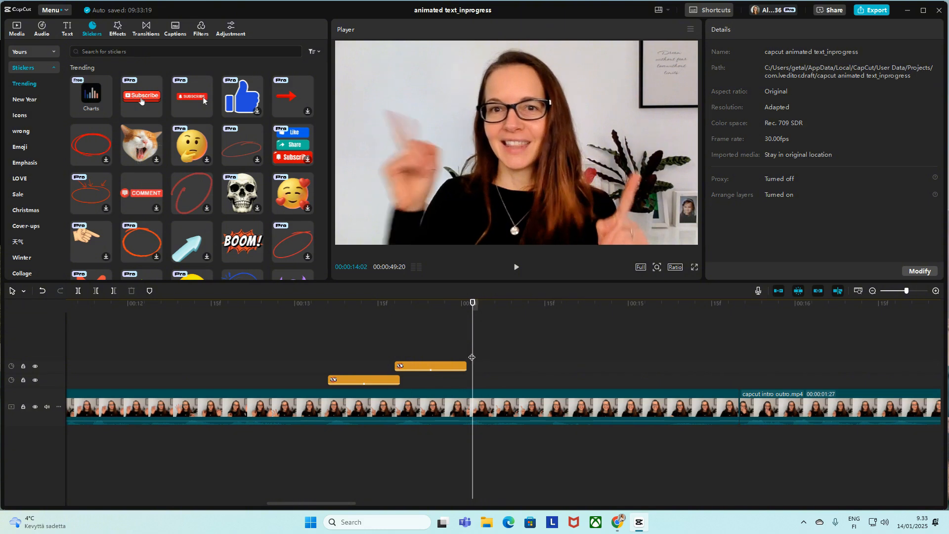
pyautogui.hotkey('ctrl', 'v')
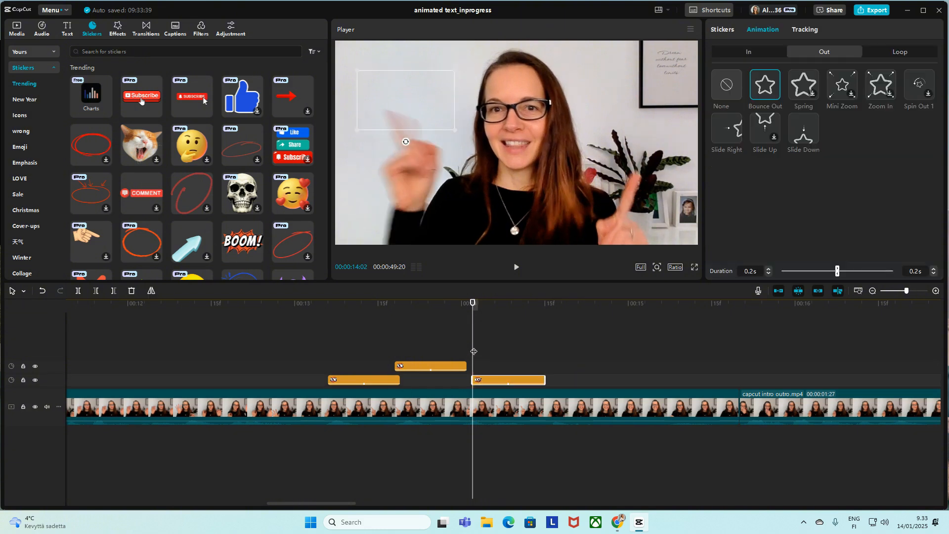
pyautogui.click(494, 381)
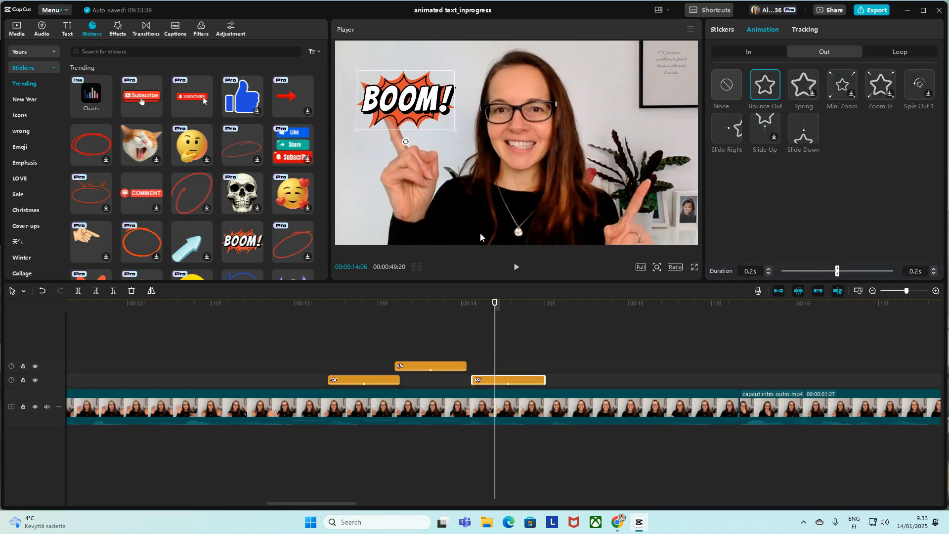
pyautogui.moveTo(426, 109); pyautogui.dragTo(414, 85)
pyautogui.click(304, 354)
pyautogui.press('space')
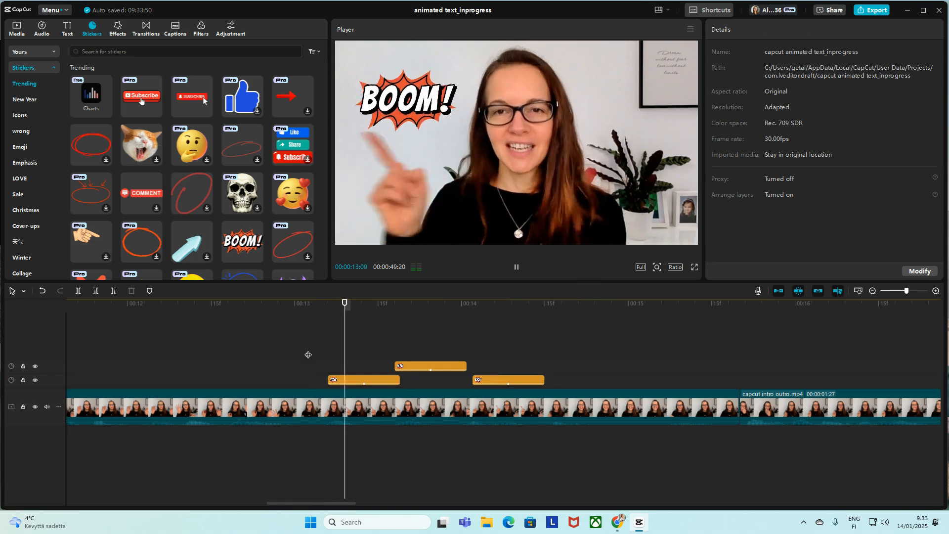
# Step: Stop the preview and search the sound effects library for "pop"
pyautogui.press('space')
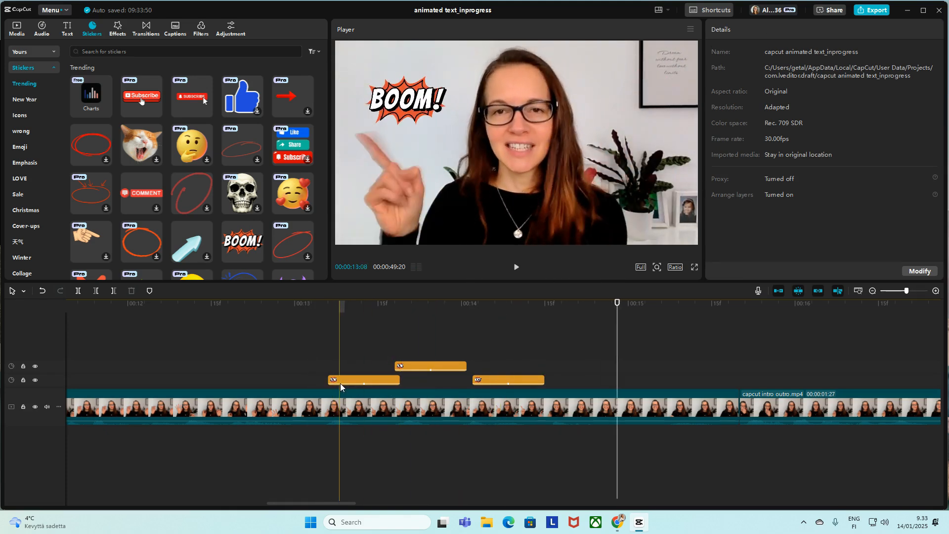
pyautogui.click(41, 29)
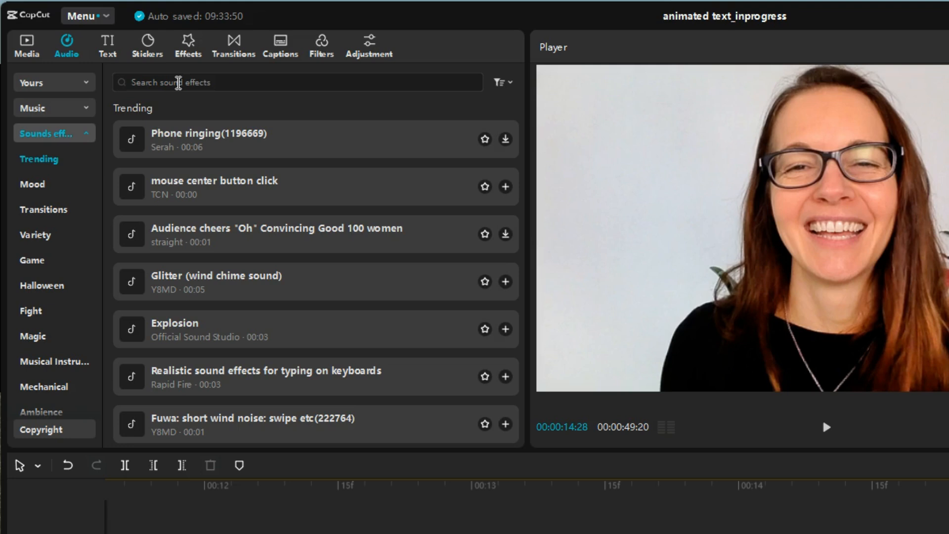
pyautogui.click(178, 82)
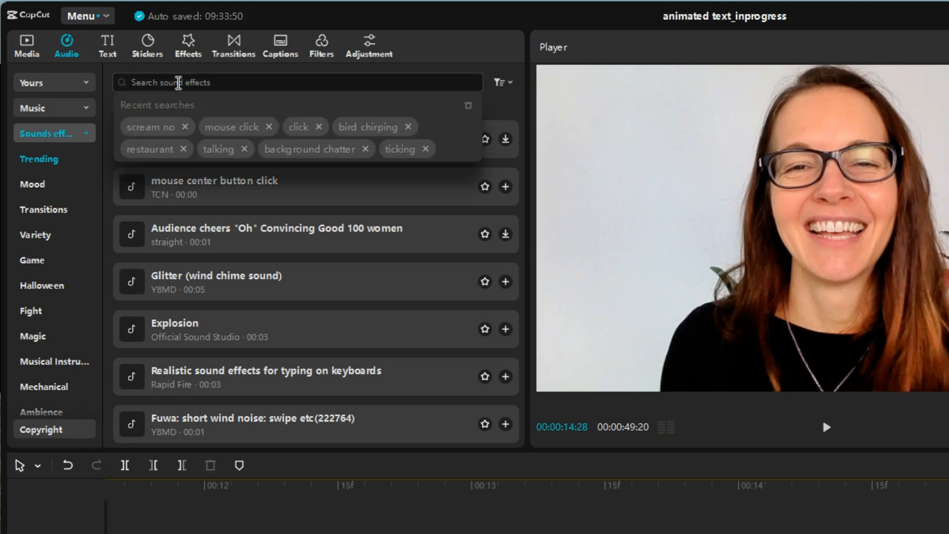
pyautogui.write('pop')
pyautogui.press('Return')
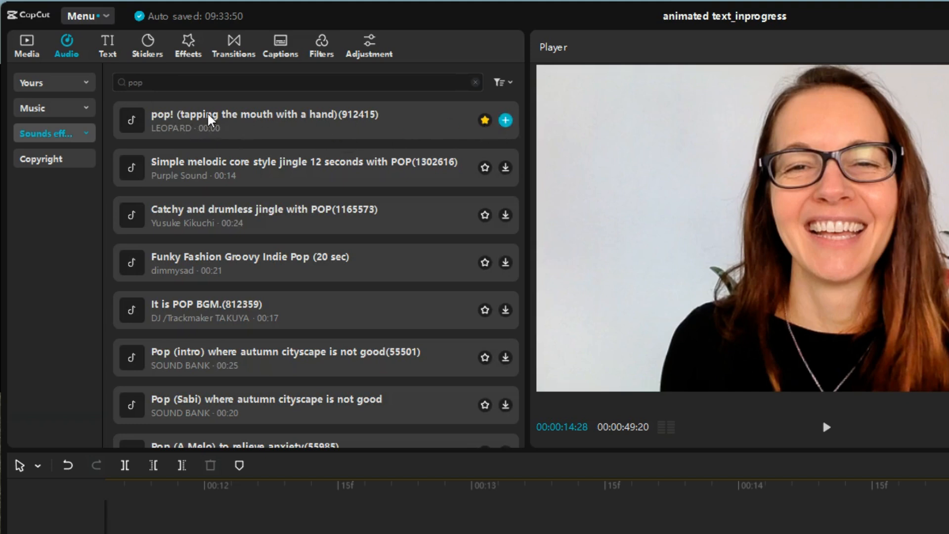
pyautogui.click(666, 486)
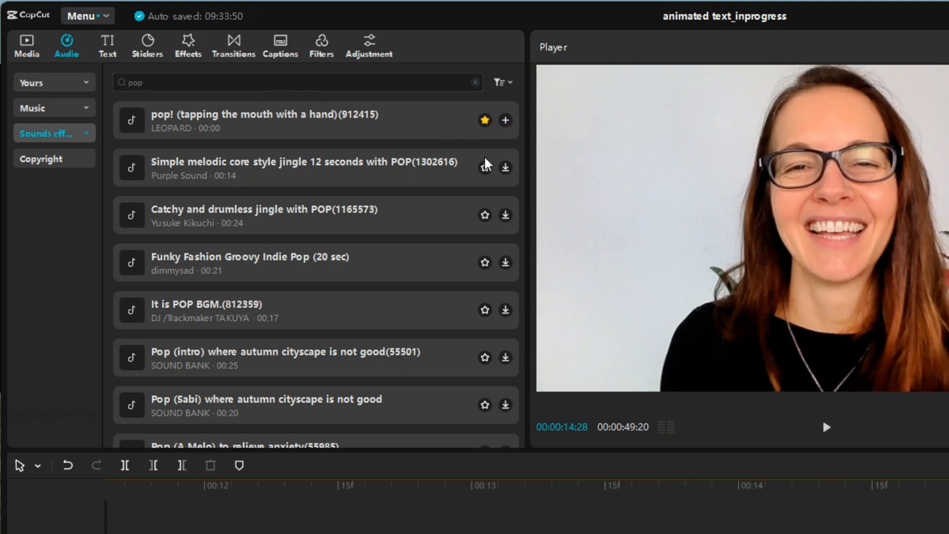
# Step: Look through the pop sound results and the favorite sound effects saved in the personal audio library
pyautogui.click(485, 121)
pyautogui.scroll(-5, 292, 254)
pyautogui.scroll(5, 243, 262)
pyautogui.click(53, 85)
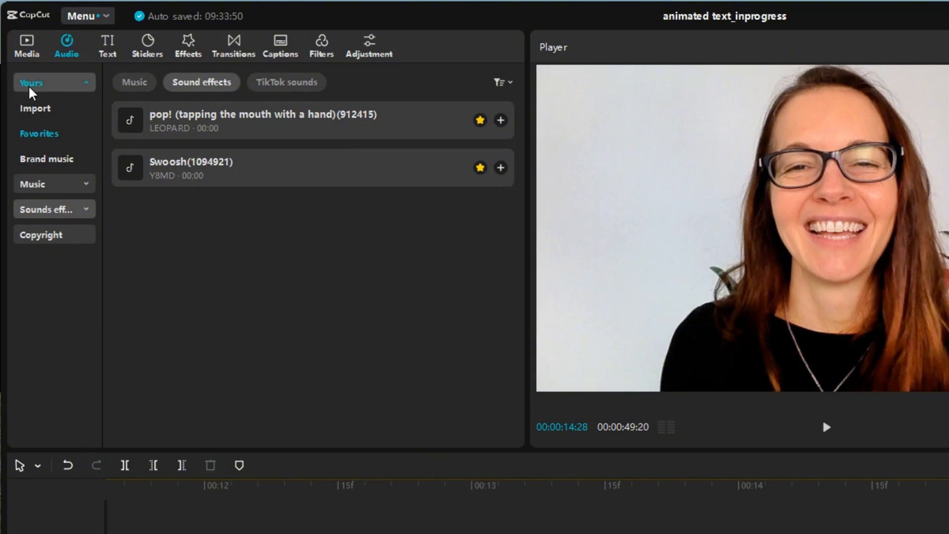
pyautogui.click(88, 85)
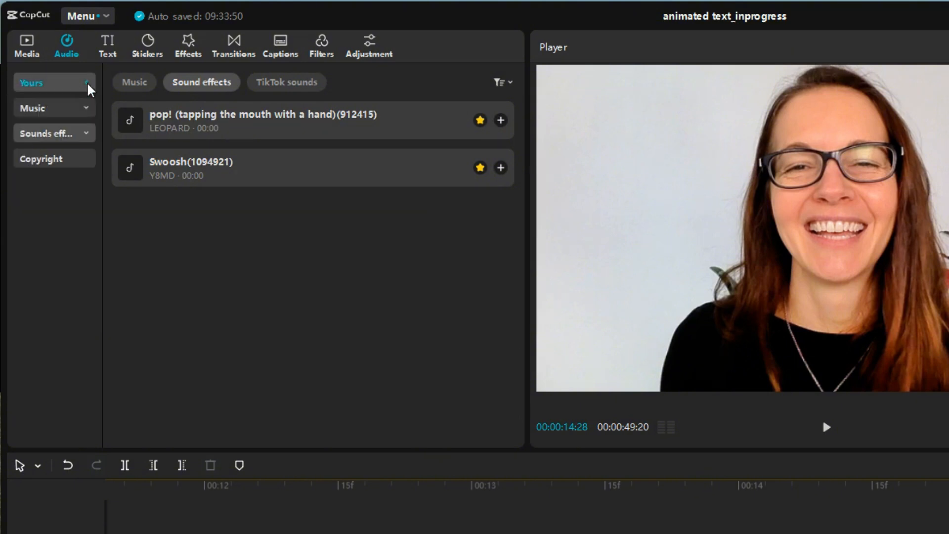
pyautogui.click(88, 85)
pyautogui.click(150, 87)
pyautogui.click(204, 87)
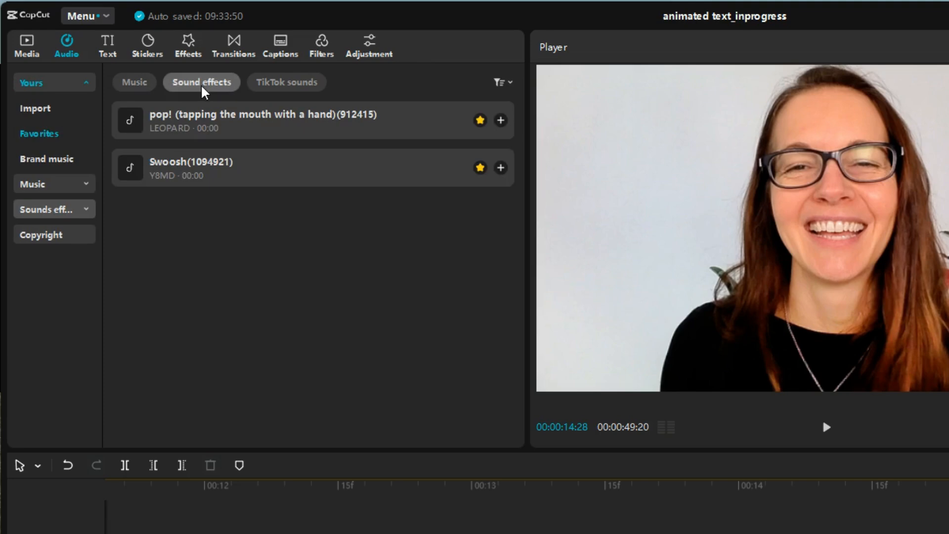
# Step: Add the "pop! (tapping the mouth with a hand)" sound at the start of the first BOOM! sticker and lower its volume to -15.5 dB
pyautogui.moveTo(312, 127); pyautogui.dragTo(401, 250)
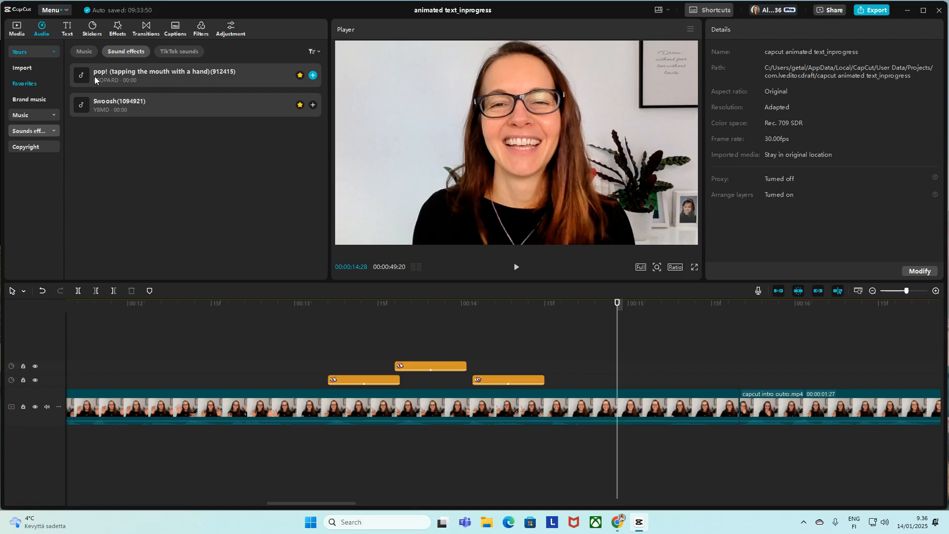
pyautogui.moveTo(249, 152); pyautogui.dragTo(327, 444)
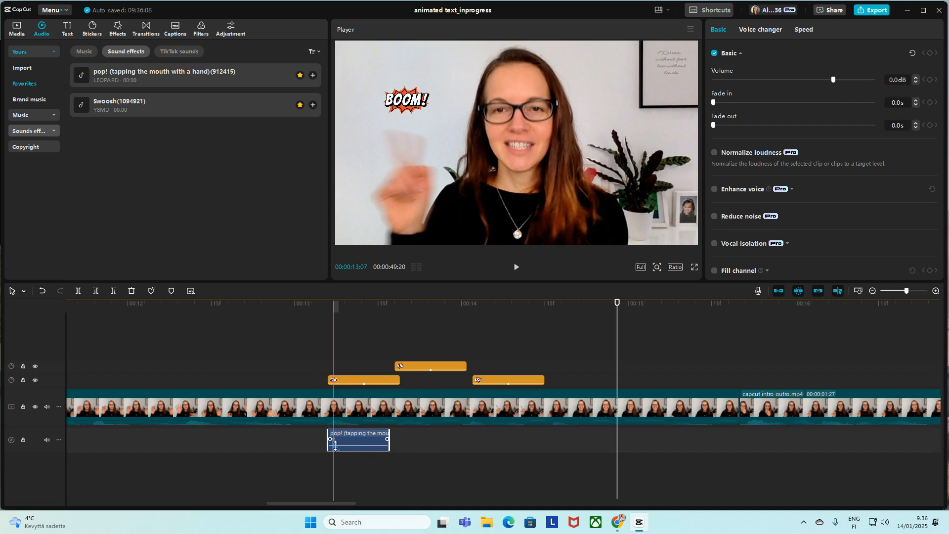
pyautogui.moveTo(349, 445); pyautogui.dragTo(345, 448)
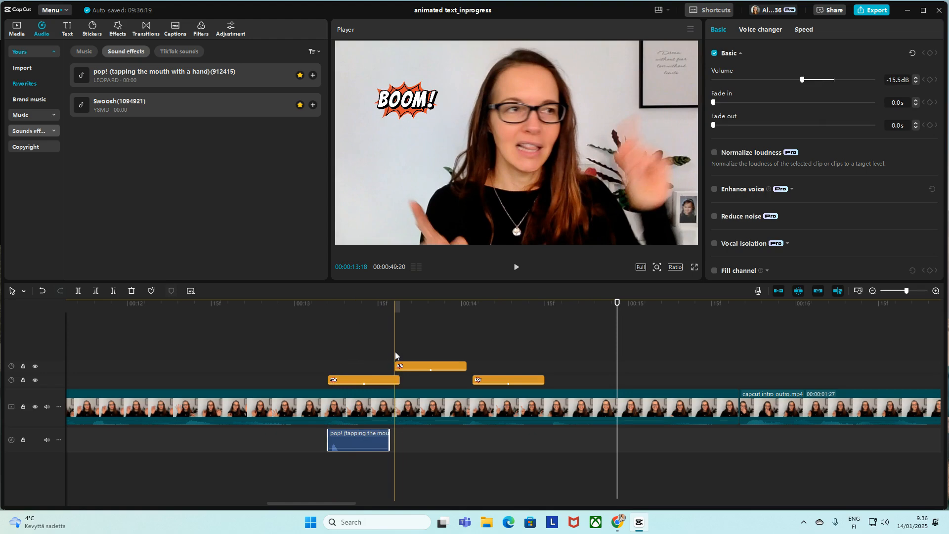
# Step: Paste copies of the pop sound at the starts of the second and third BOOM! stickers, 00:00:13:18 and 00:00:14:02
pyautogui.hotkey('ctrl', 'v')
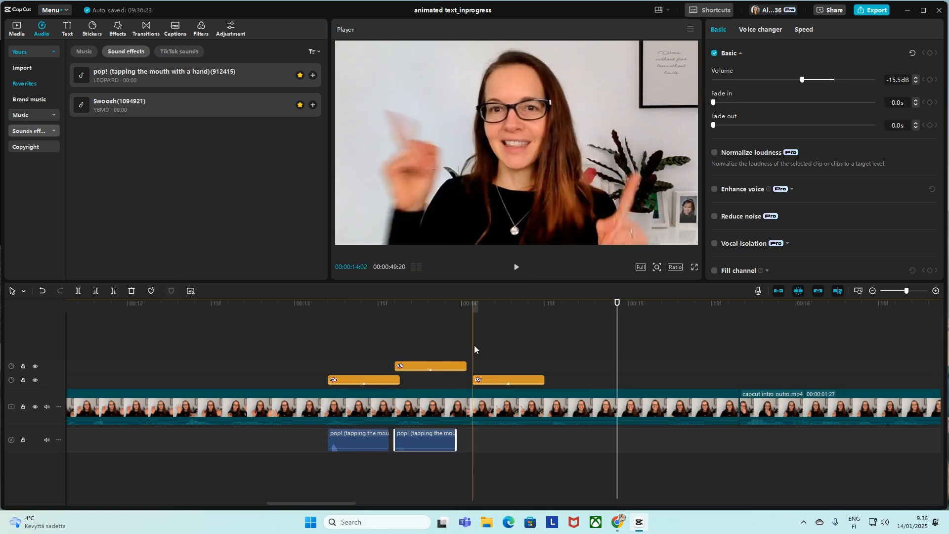
pyautogui.hotkey('ctrl', 'v')
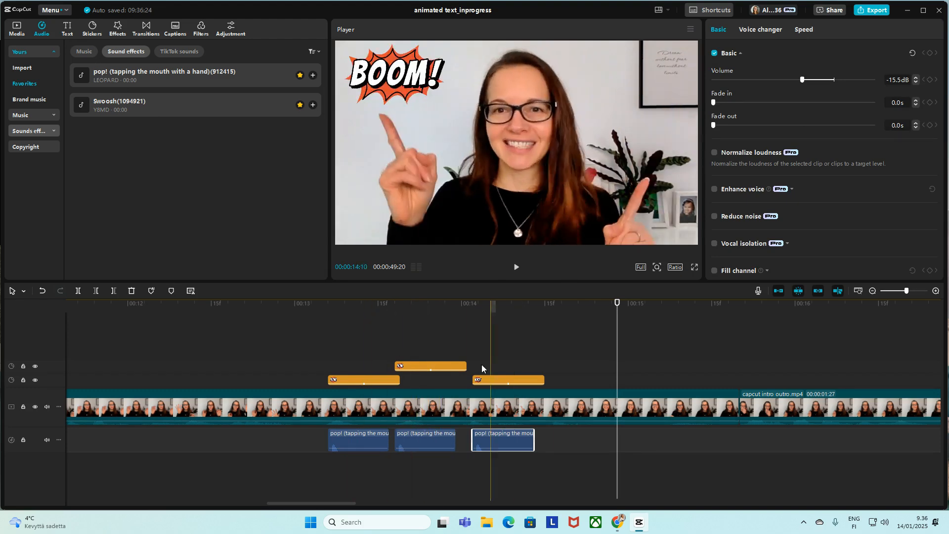
pyautogui.click(678, 486)
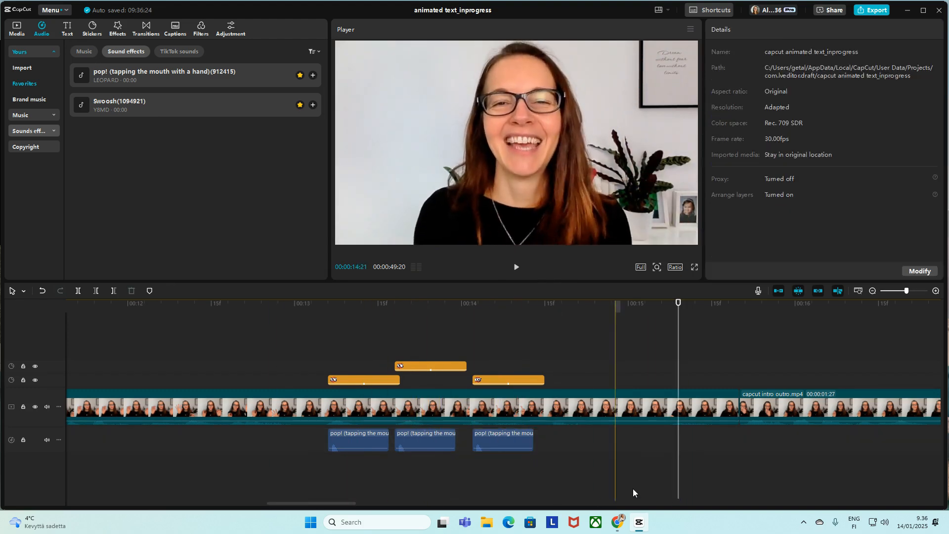
# Step: Place the playhead at 00:00:01:16 near the start of the video and search the stickers for "yellow square"
pyautogui.hscroll(-15, 327, 394)
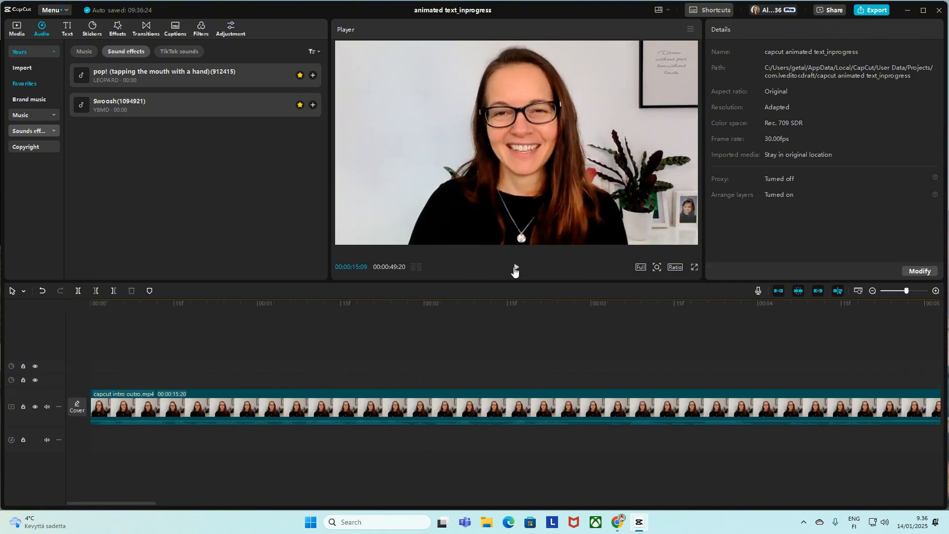
pyautogui.hscroll(2, 203, 385)
pyautogui.click(202, 382)
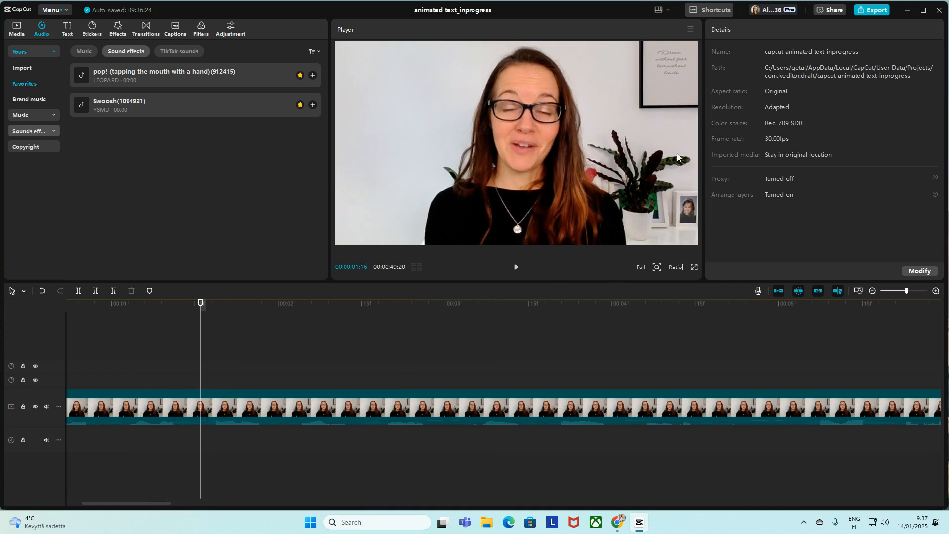
pyautogui.click(91, 31)
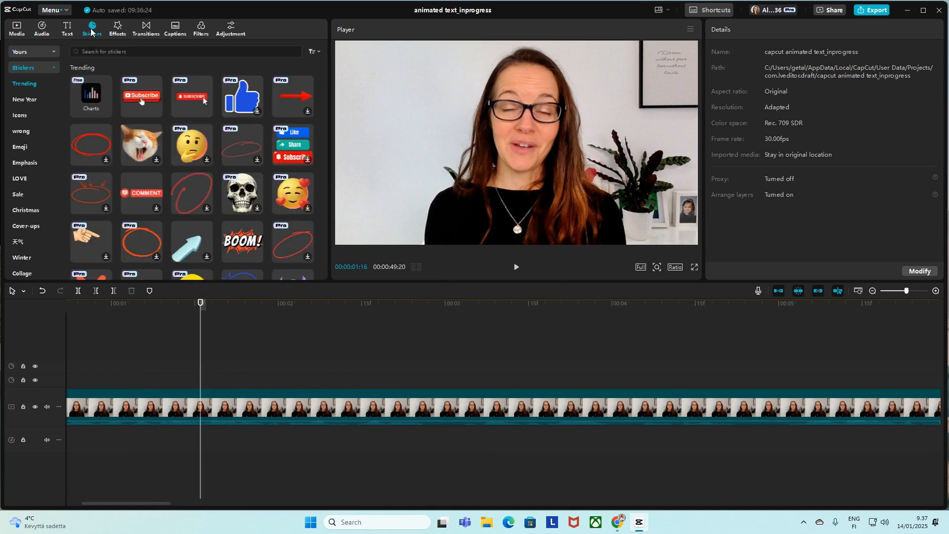
pyautogui.click(142, 52)
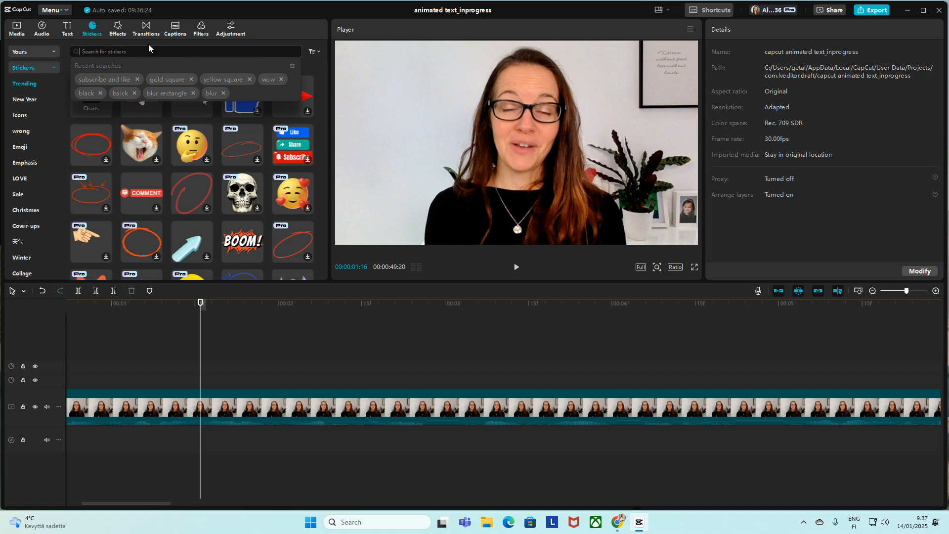
pyautogui.write('yellow')
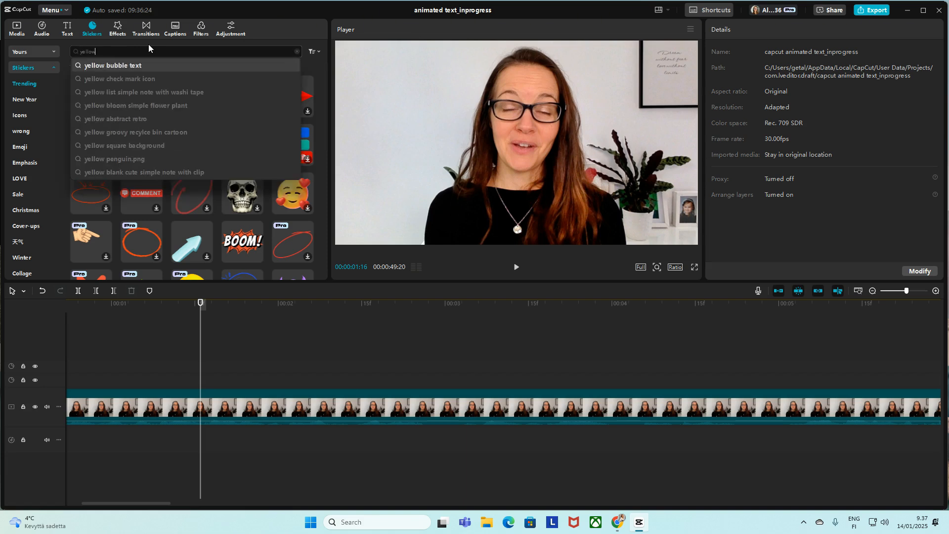
pyautogui.write(' square')
pyautogui.press('Return')
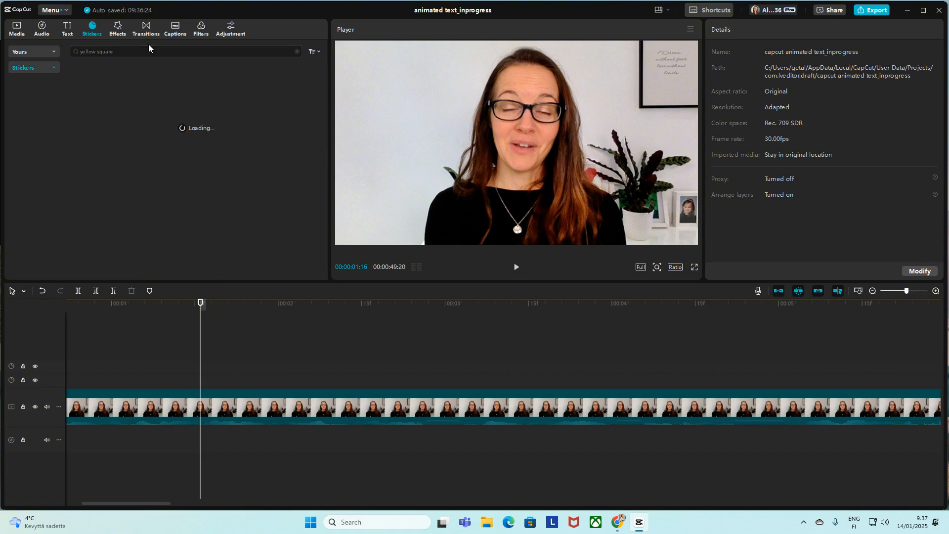
# Step: Place the solid orange-yellow rectangle sticker above the video at about 00:00:01:15 and scale it to 302% so it fills the frame
pyautogui.click(185, 87)
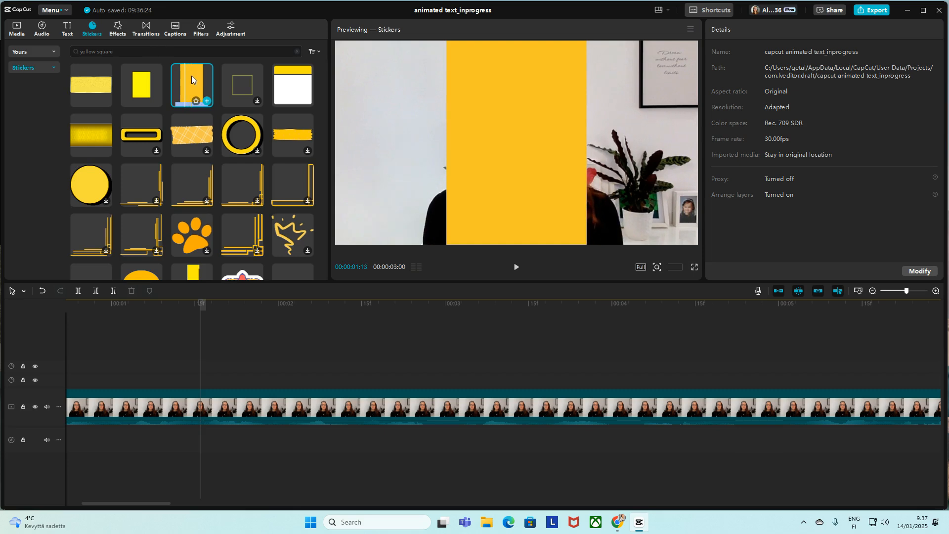
pyautogui.moveTo(191, 75); pyautogui.dragTo(192, 378)
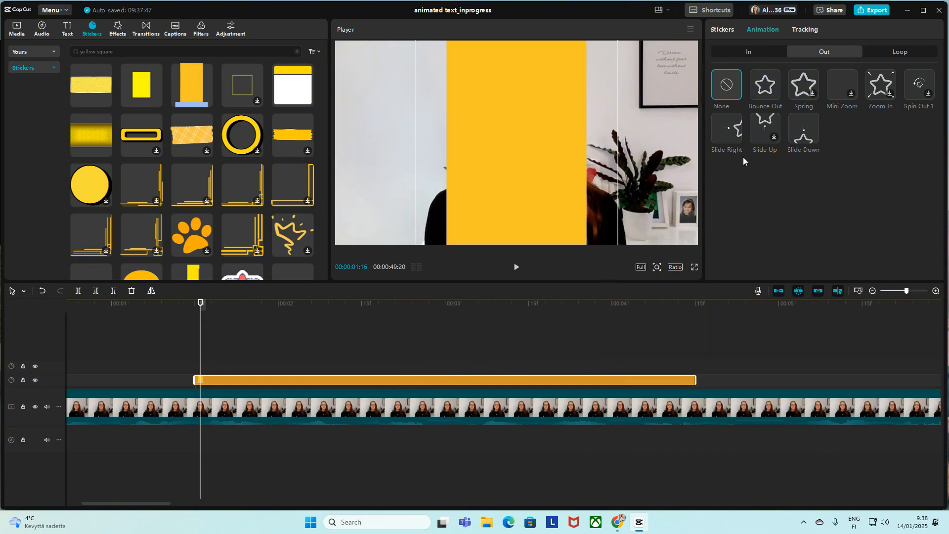
pyautogui.click(719, 31)
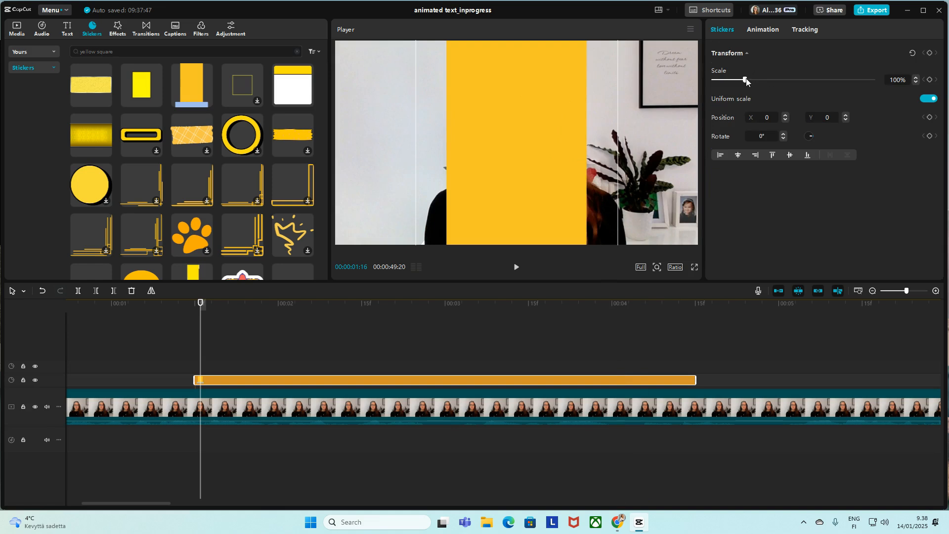
pyautogui.moveTo(744, 80); pyautogui.dragTo(810, 80)
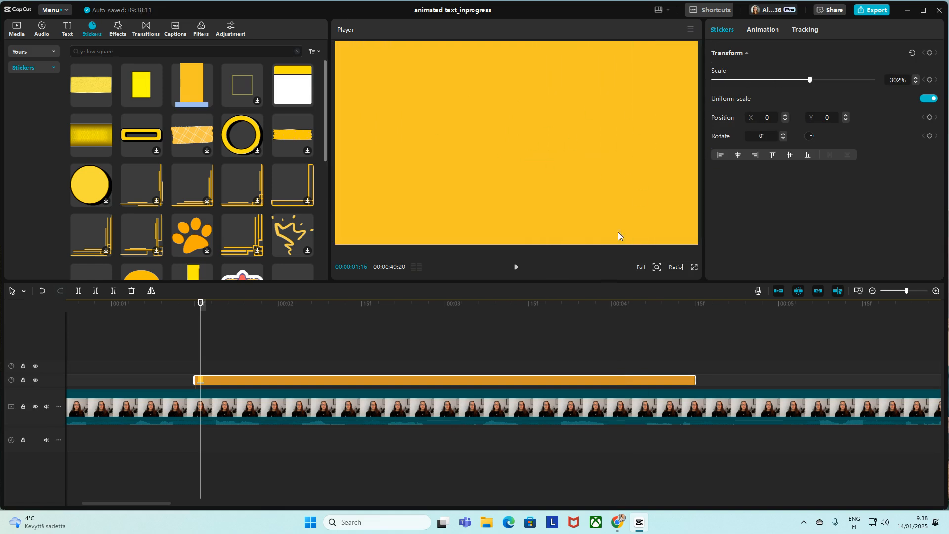
pyautogui.click(183, 326)
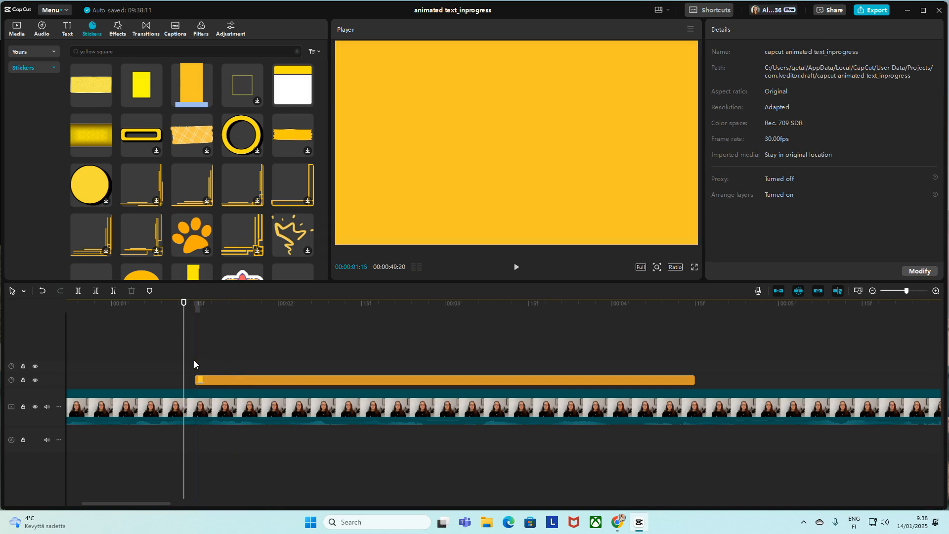
# Step: Add a default text clip above the yellow sticker on the timeline and set its font to BebasNeue
pyautogui.click(68, 29)
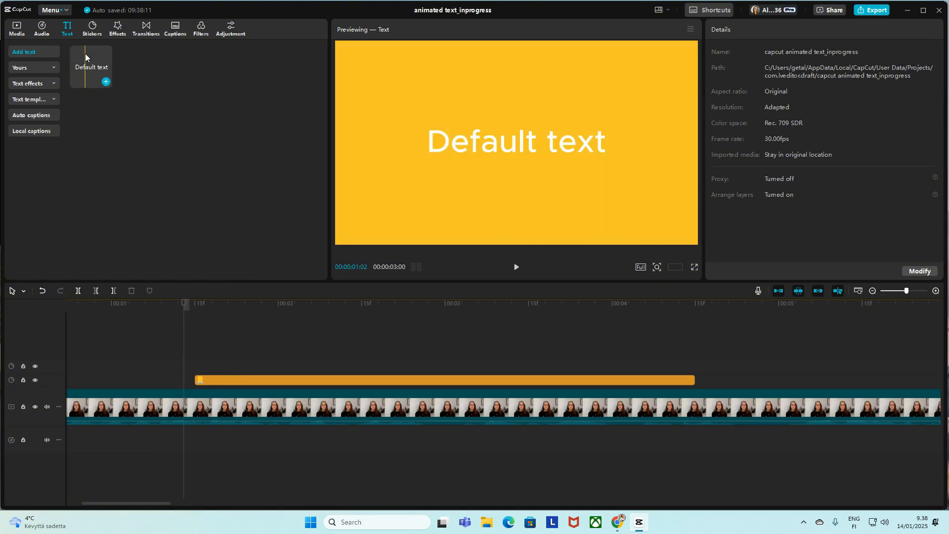
pyautogui.click(28, 83)
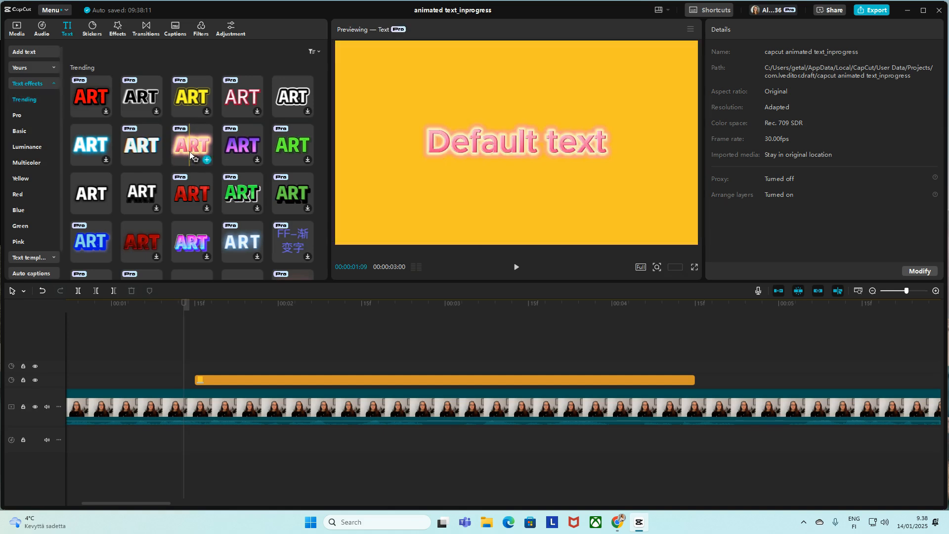
pyautogui.click(31, 53)
pyautogui.moveTo(93, 63); pyautogui.dragTo(197, 367)
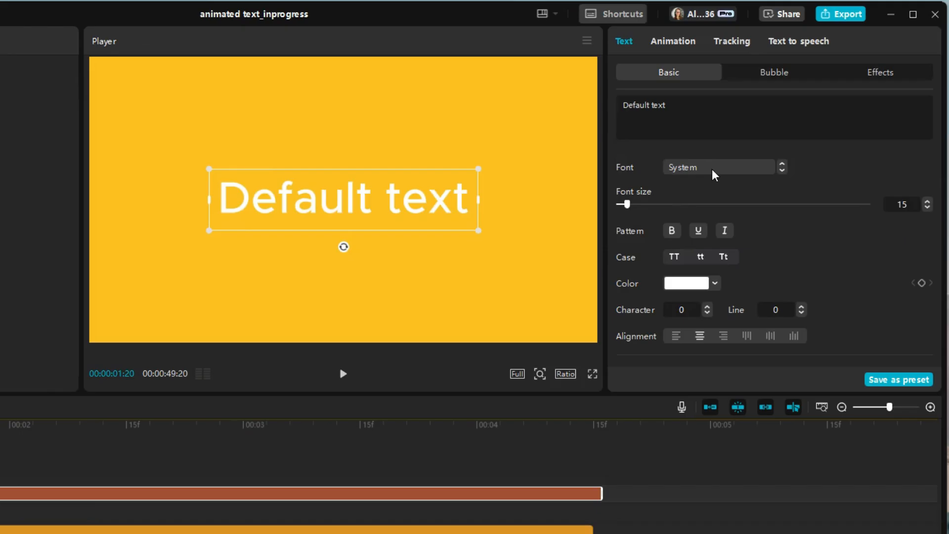
pyautogui.click(780, 122)
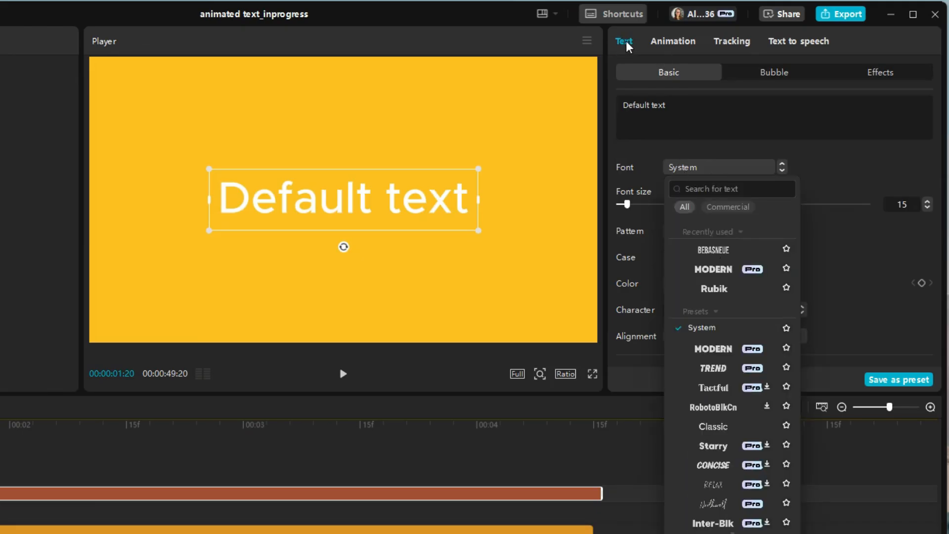
pyautogui.click(714, 251)
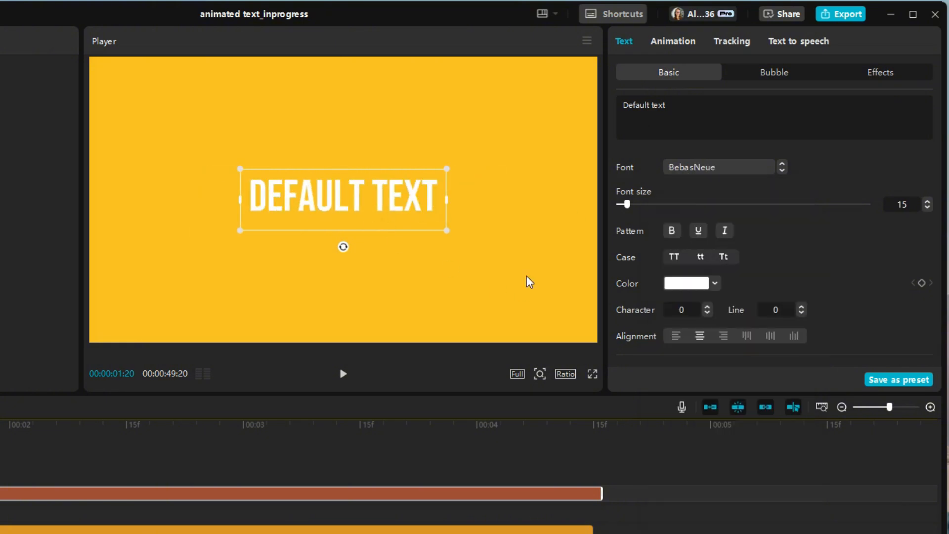
# Step: Try a black stroke on the default text and switch it off again
pyautogui.scroll(-10, 780, 256)
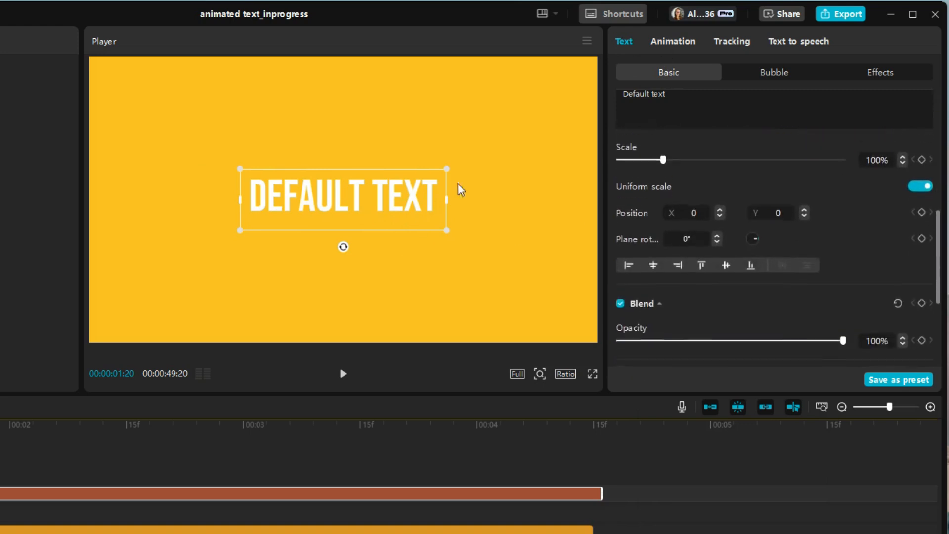
pyautogui.scroll(-5, 651, 247)
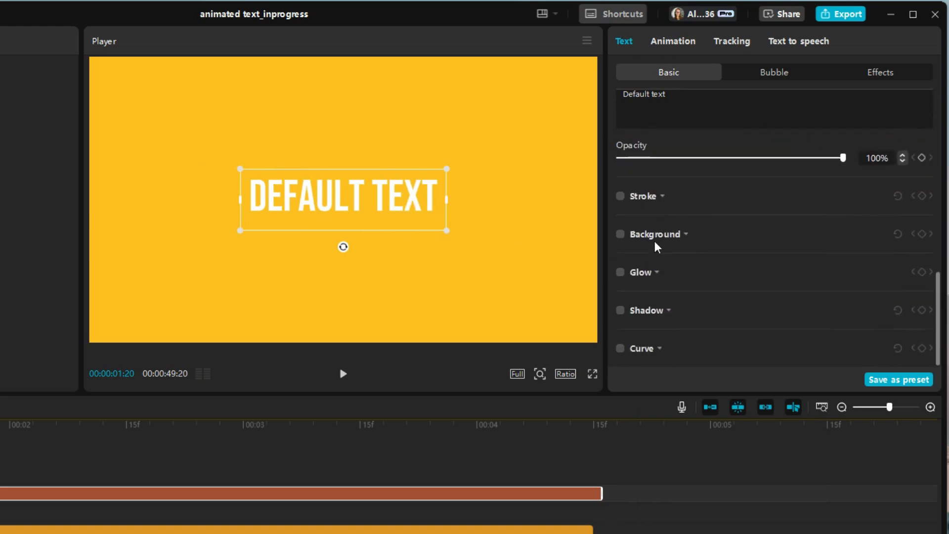
pyautogui.click(620, 196)
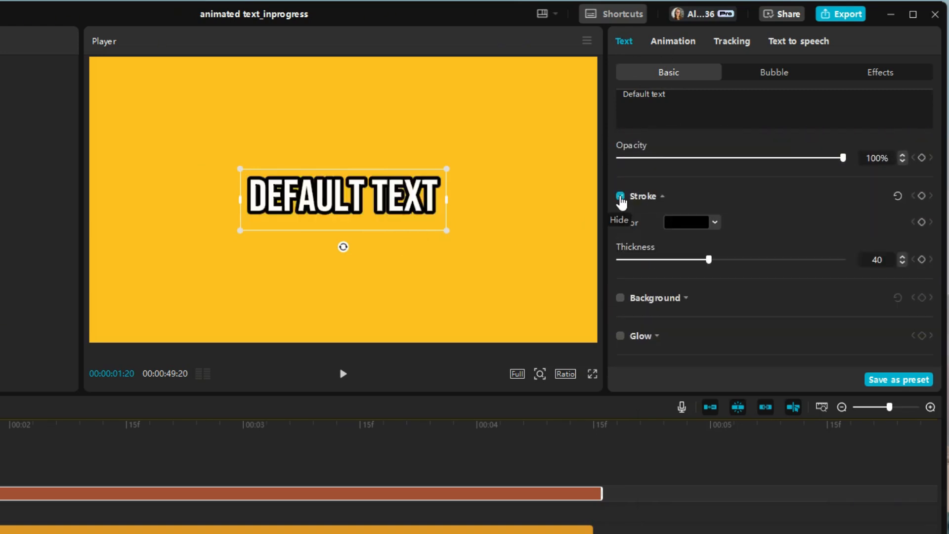
pyautogui.click(620, 196)
# Step: Enable a black shadow on the default text and bring its shadow settings into view
pyautogui.scroll(-2, 697, 318)
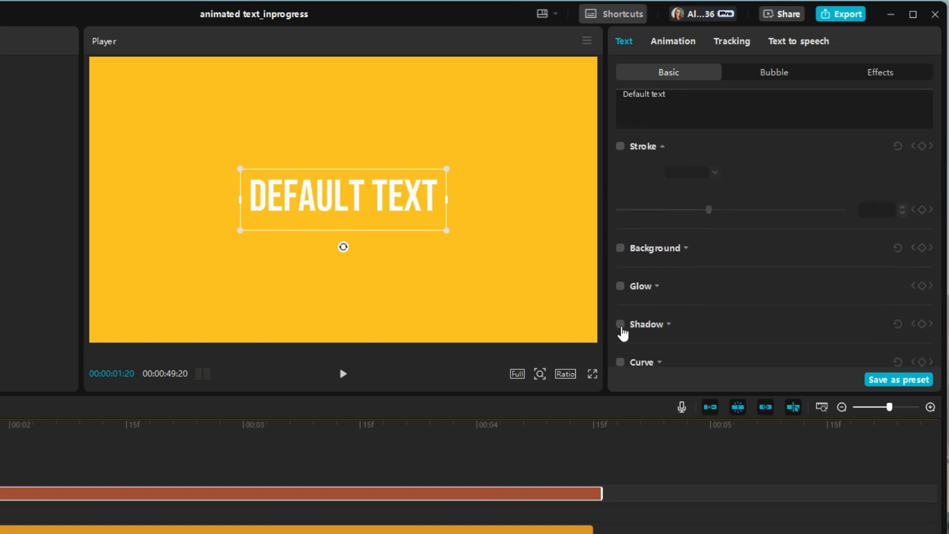
pyautogui.click(620, 324)
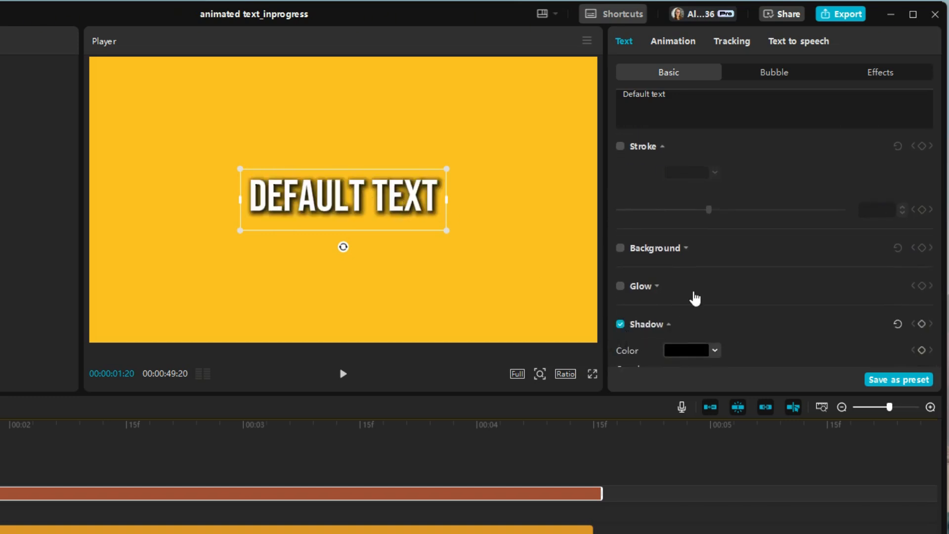
pyautogui.scroll(-3, 696, 298)
pyautogui.scroll(-1, 695, 298)
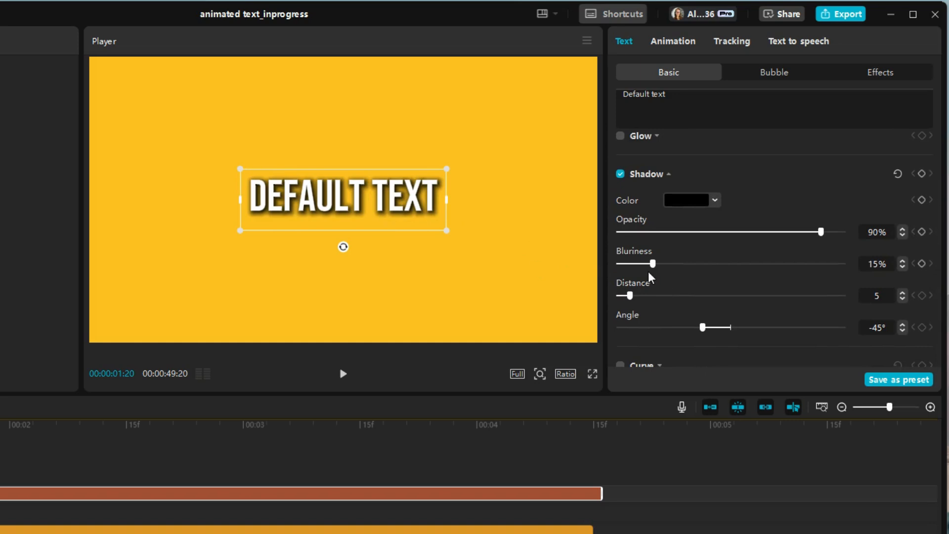
# Step: Set the text shadow's distance to 1, blurriness to 5% and colour to dark grey
pyautogui.moveTo(629, 297); pyautogui.dragTo(622, 295)
pyautogui.moveTo(651, 264)
pyautogui.mouseDown()
pyautogui.moveTo(626, 263)
pyautogui.moveTo(634, 266)
pyautogui.mouseUp()
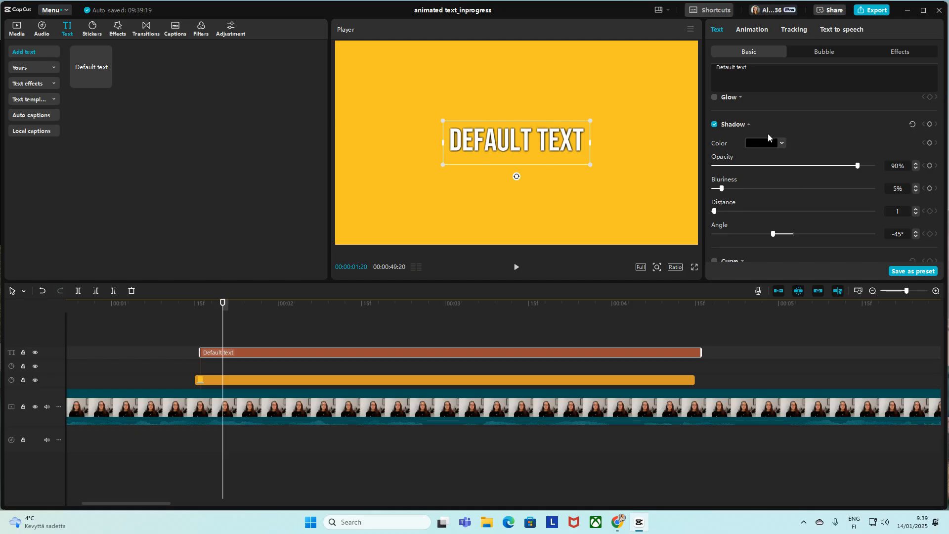
pyautogui.click(692, 201)
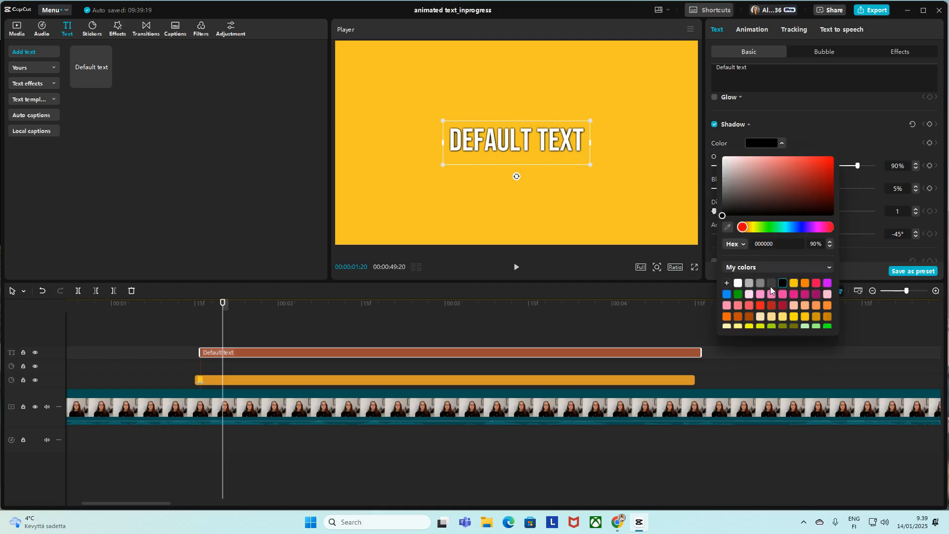
pyautogui.click(771, 284)
pyautogui.click(821, 134)
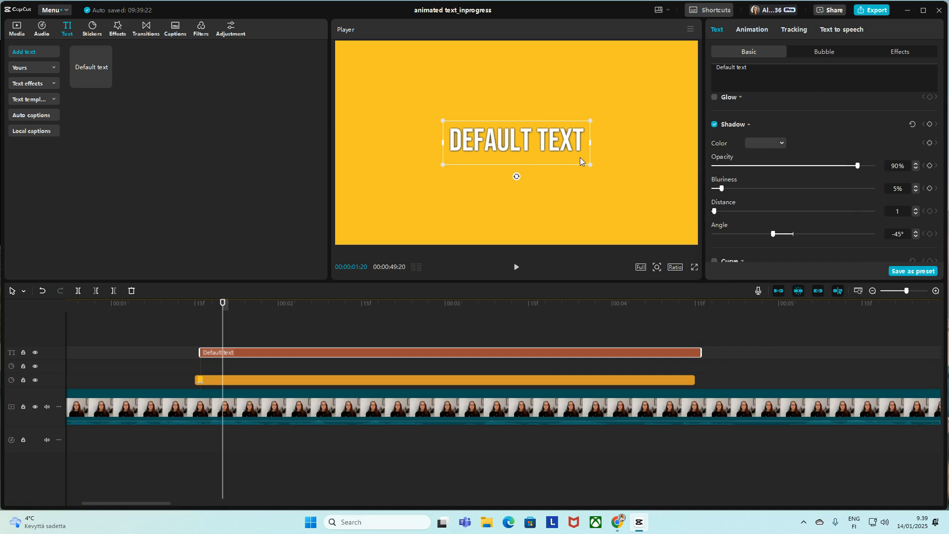
# Step: Enlarge the text in the frame and replace its wording with "Take it to the" and "next level!" on two lines
pyautogui.moveTo(592, 165); pyautogui.dragTo(627, 184)
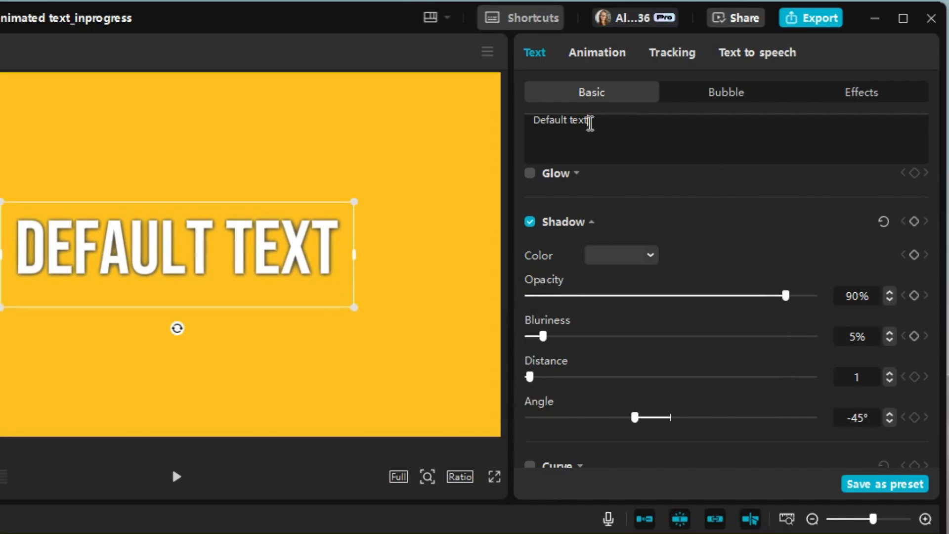
pyautogui.moveTo(765, 69); pyautogui.dragTo(703, 66)
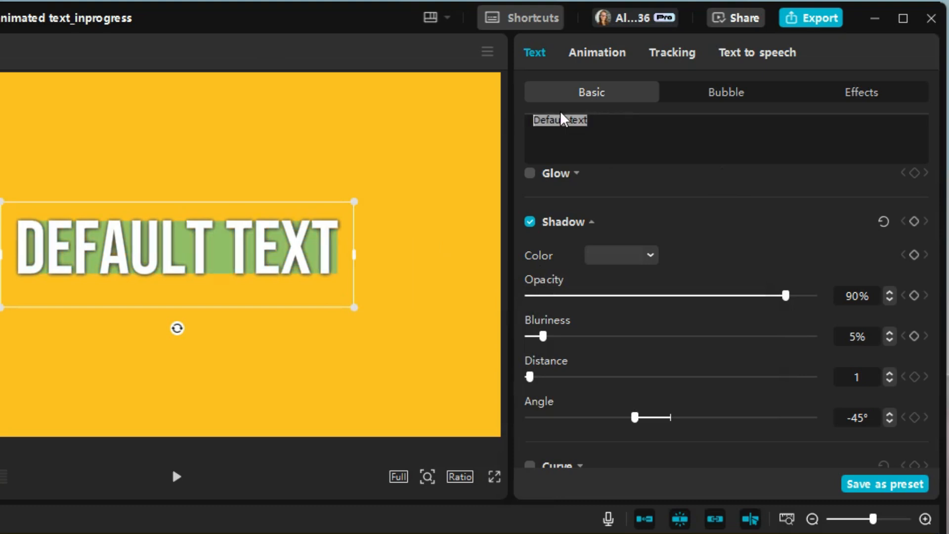
pyautogui.write('Take it to')
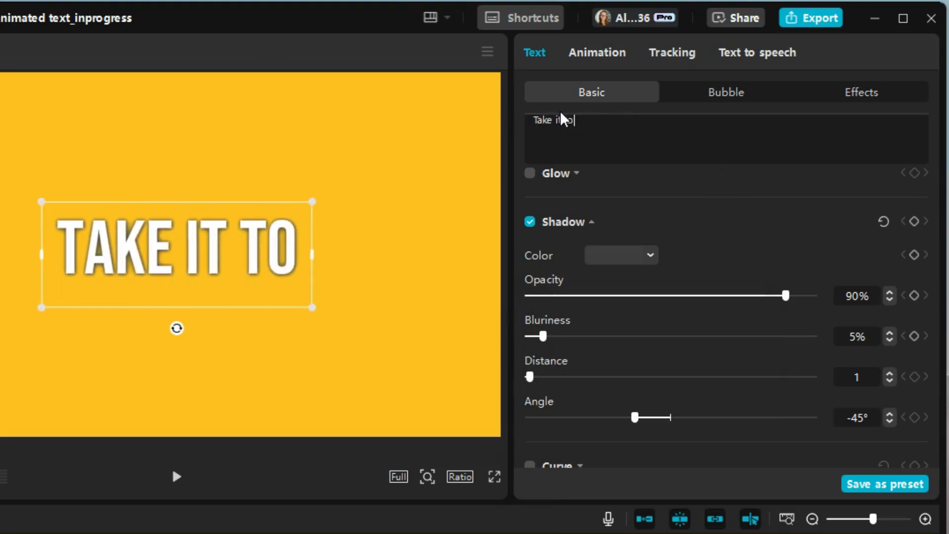
pyautogui.write(' the')
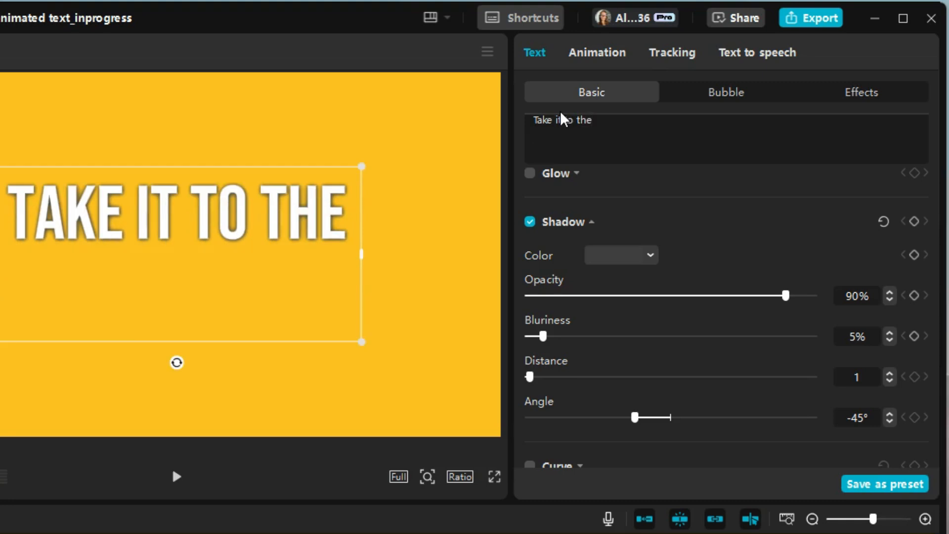
pyautogui.press('Return')
pyautogui.write('next level')
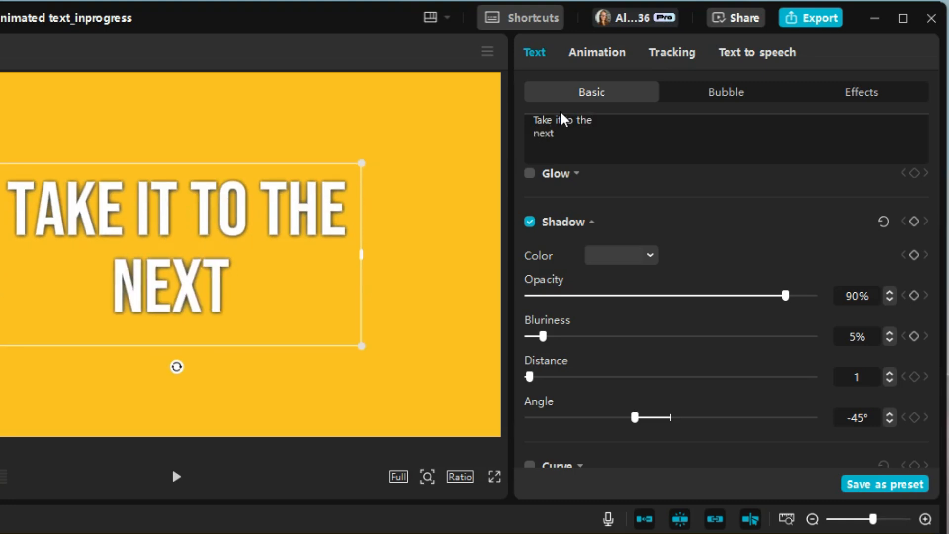
pyautogui.write('!')
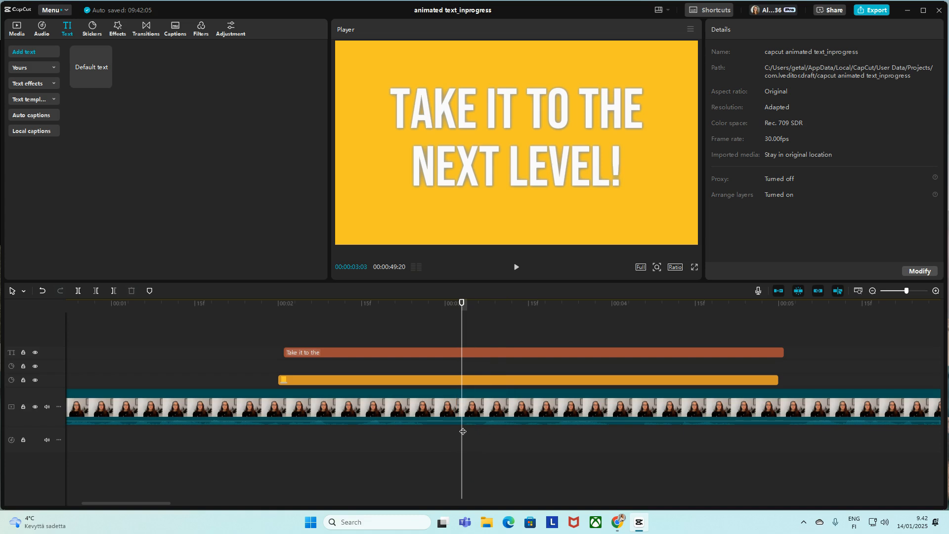
# Step: Trim the ends of both the yellow sticker and the title text clip at about 00:00:03:03
pyautogui.click(461, 379)
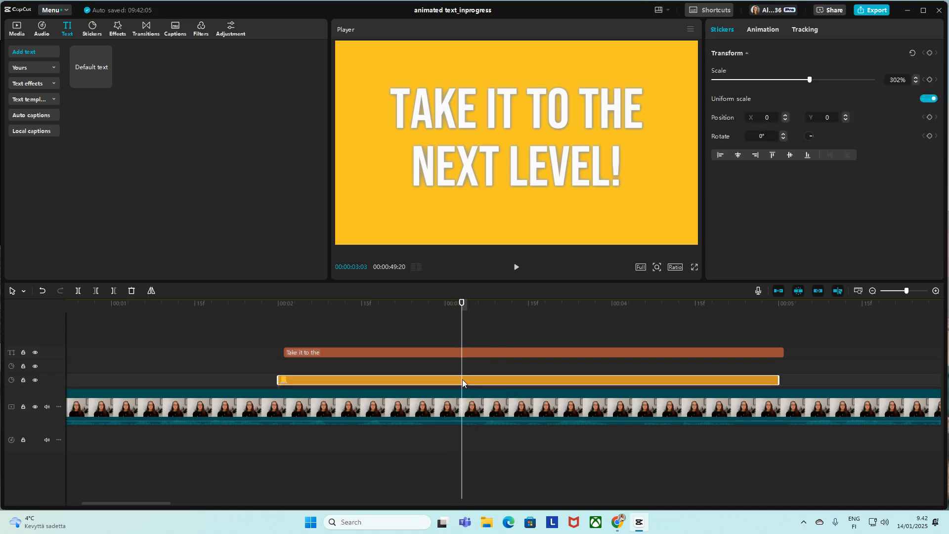
pyautogui.click(461, 351)
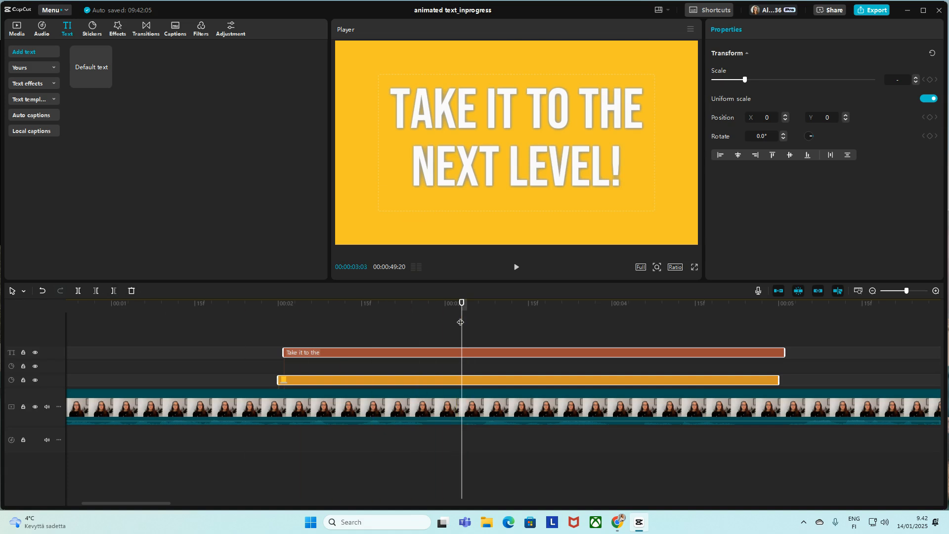
pyautogui.press('w')
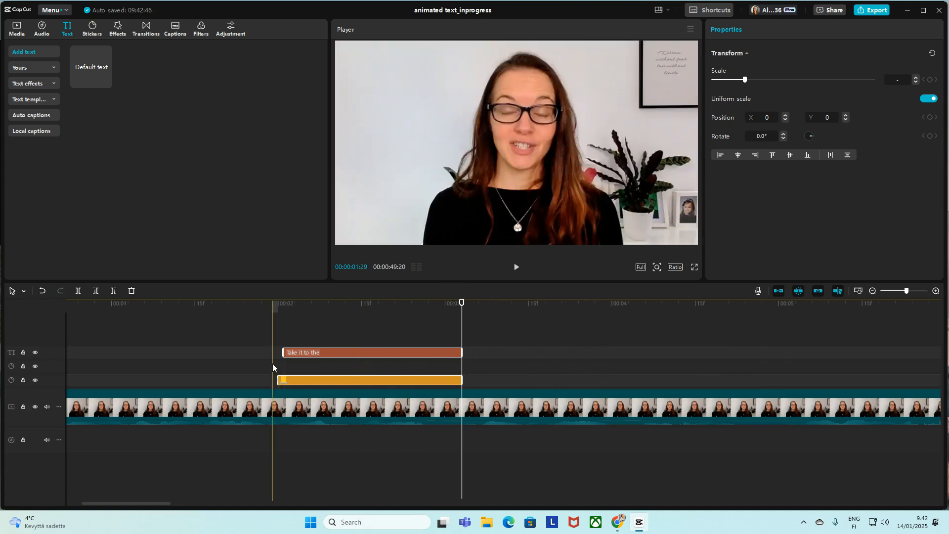
# Step: Apply the typing cursor entrance animation to the title text and set its duration to 1.1 s
pyautogui.click(250, 354)
pyautogui.click(309, 352)
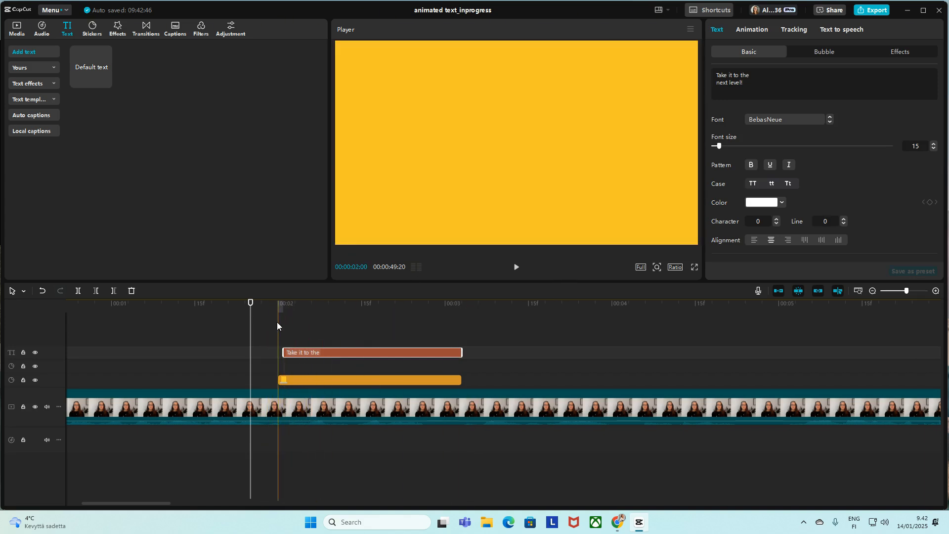
pyautogui.click(752, 30)
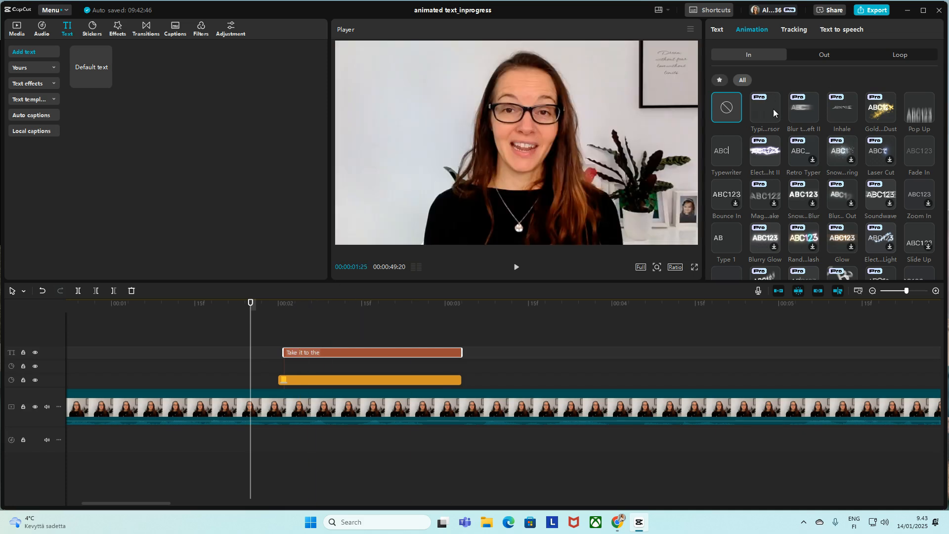
pyautogui.click(302, 333)
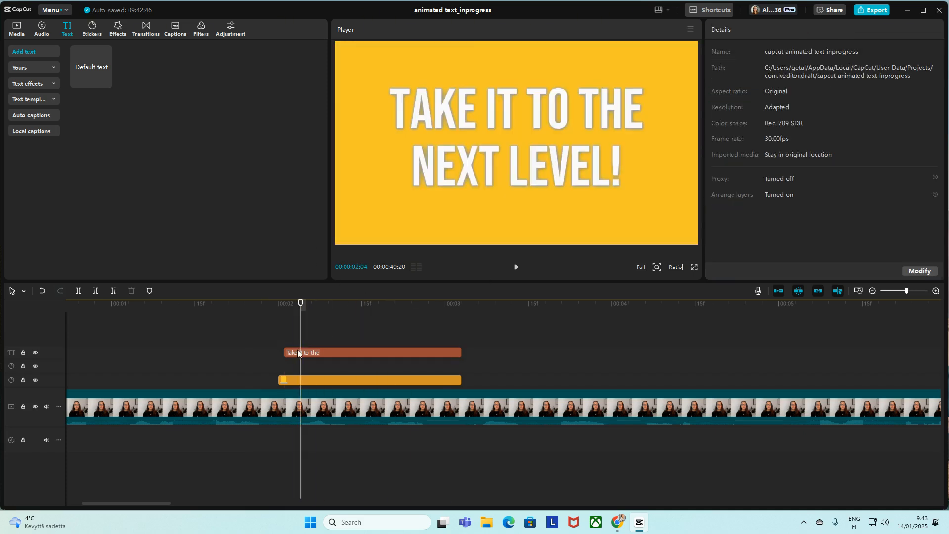
pyautogui.click(298, 352)
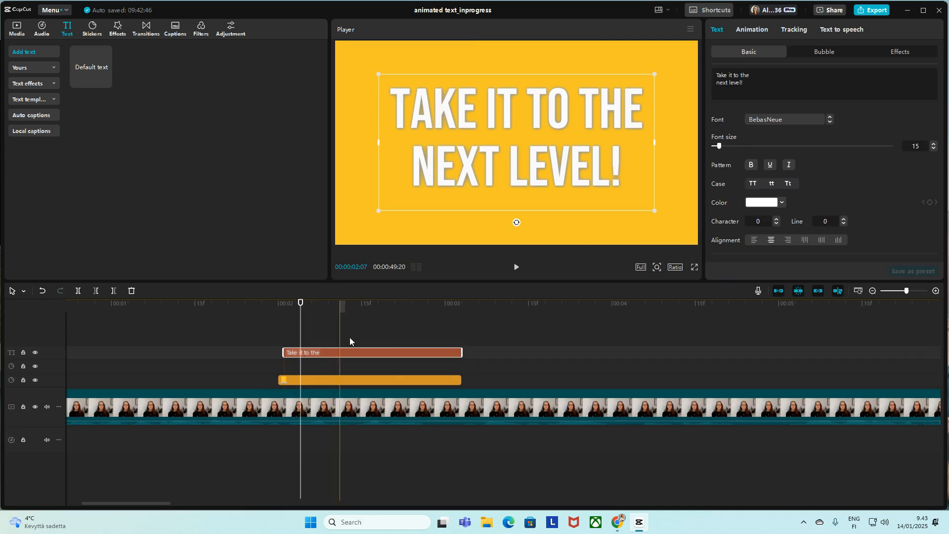
pyautogui.click(751, 31)
pyautogui.click(766, 104)
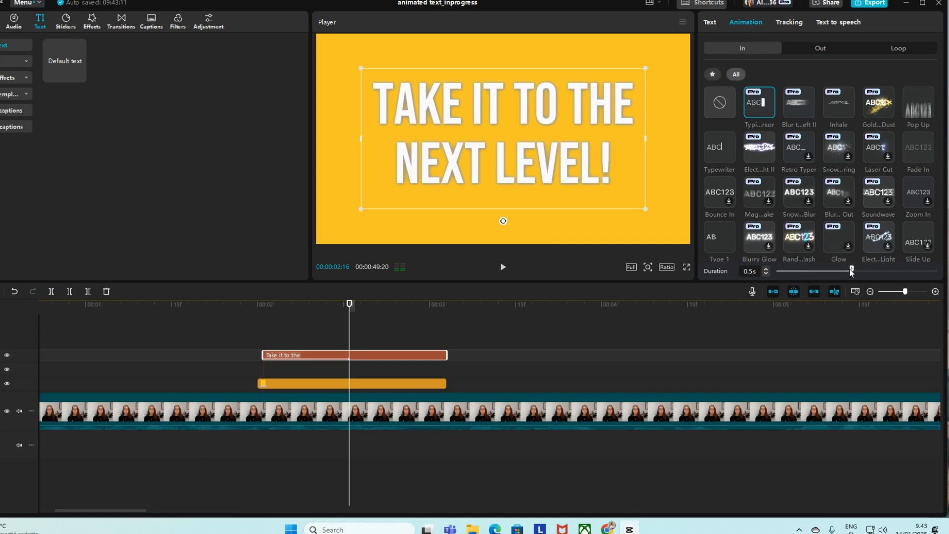
pyautogui.moveTo(864, 270); pyautogui.dragTo(932, 272)
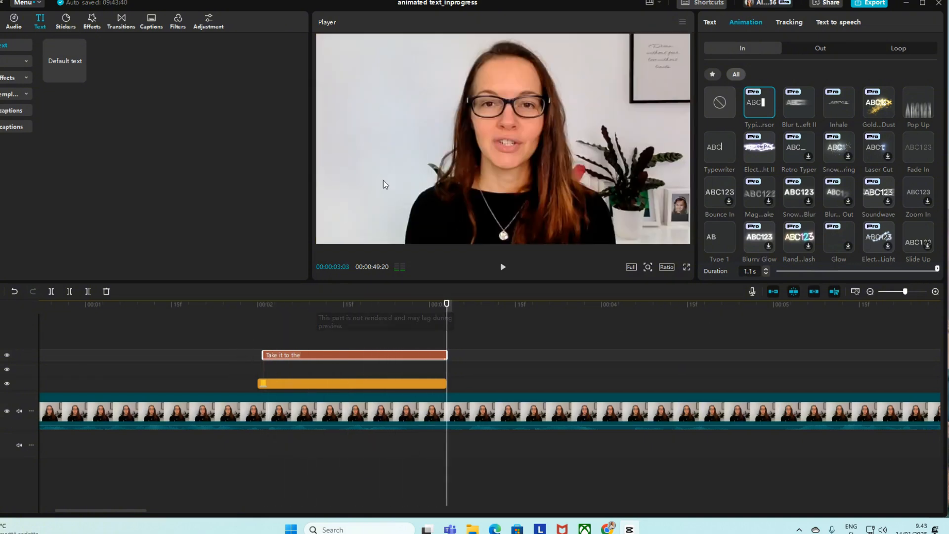
# Step: Play back the title section from just before the yellow sticker to check the typing animation
pyautogui.click(257, 357)
pyautogui.press('space')
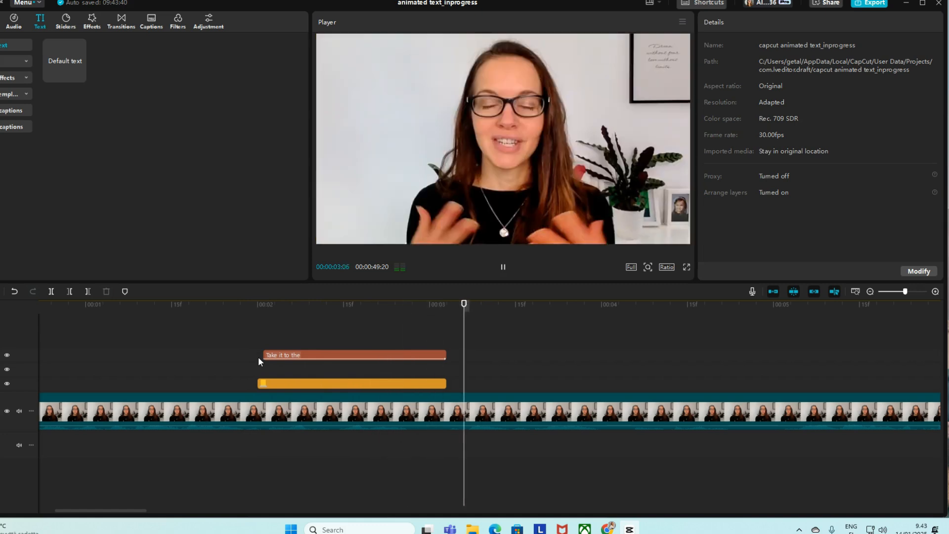
pyautogui.press('space')
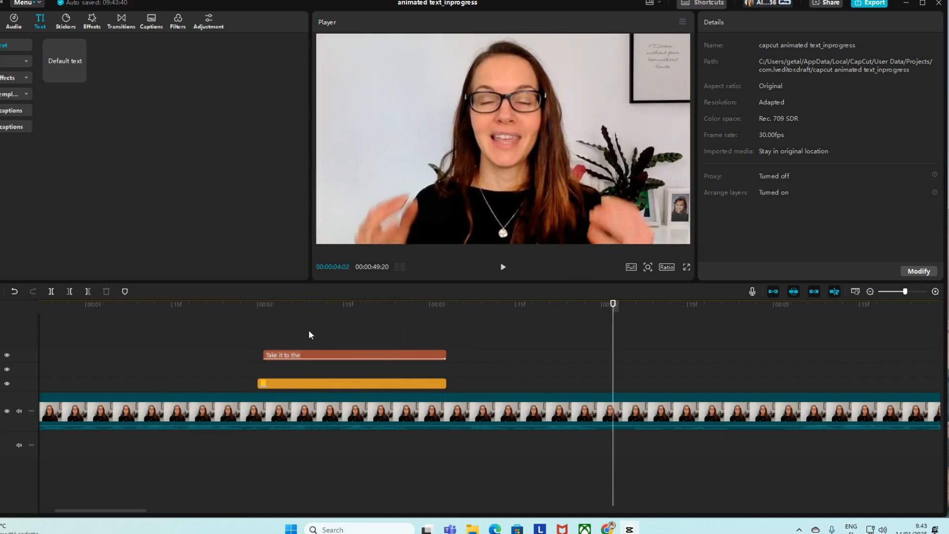
pyautogui.click(242, 331)
pyautogui.press('space')
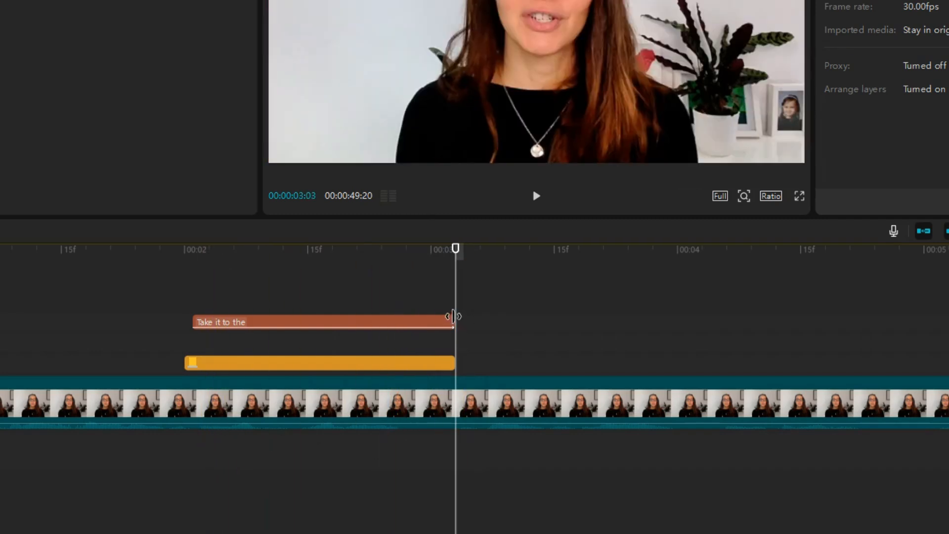
# Step: Shorten the title text clip to about 00:00:02:27, preview its typing, and extend its end back to the yellow sticker's end
pyautogui.moveTo(452, 317); pyautogui.dragTo(406, 319)
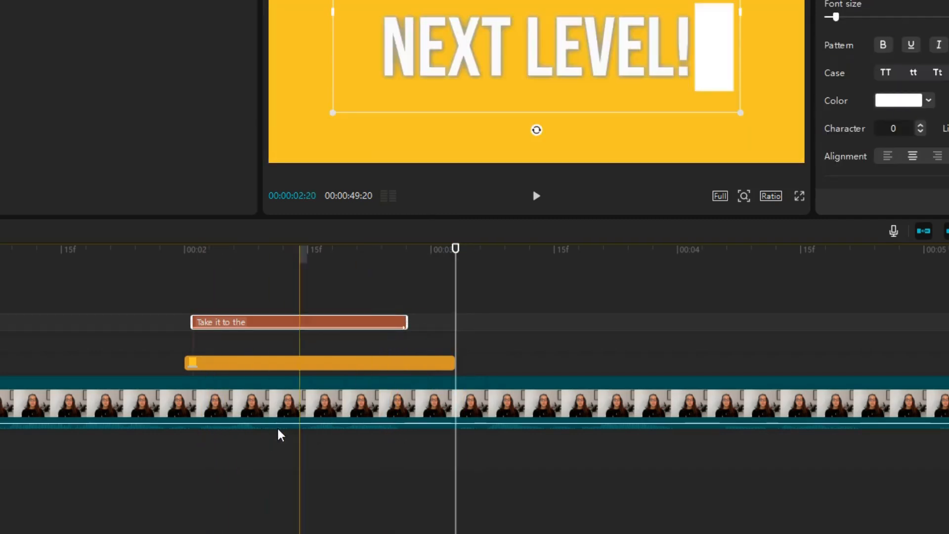
pyautogui.click(183, 262)
pyautogui.press('space')
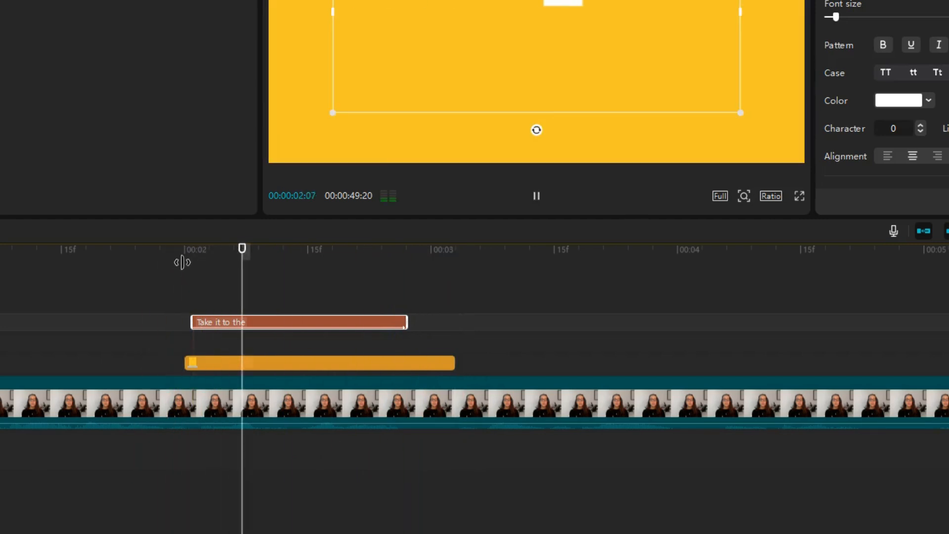
pyautogui.press('space')
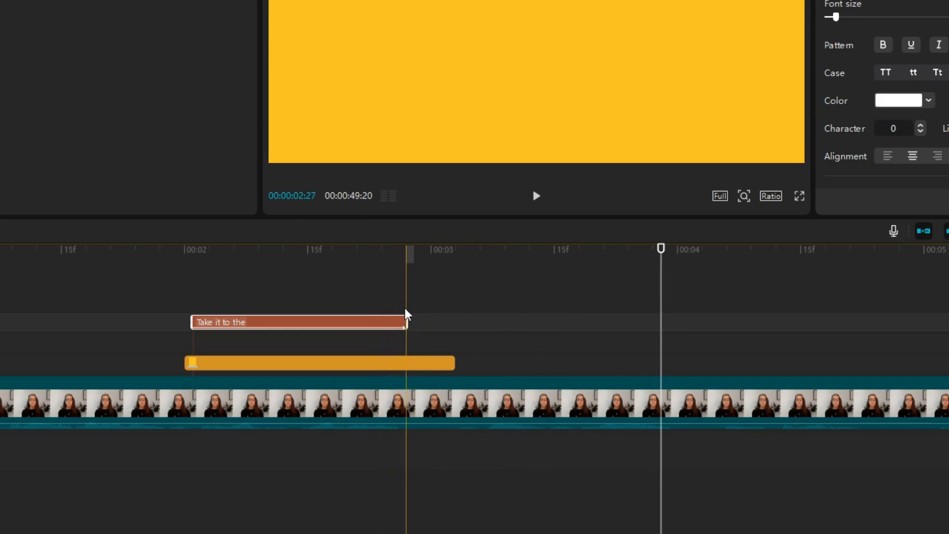
pyautogui.moveTo(407, 320); pyautogui.dragTo(450, 318)
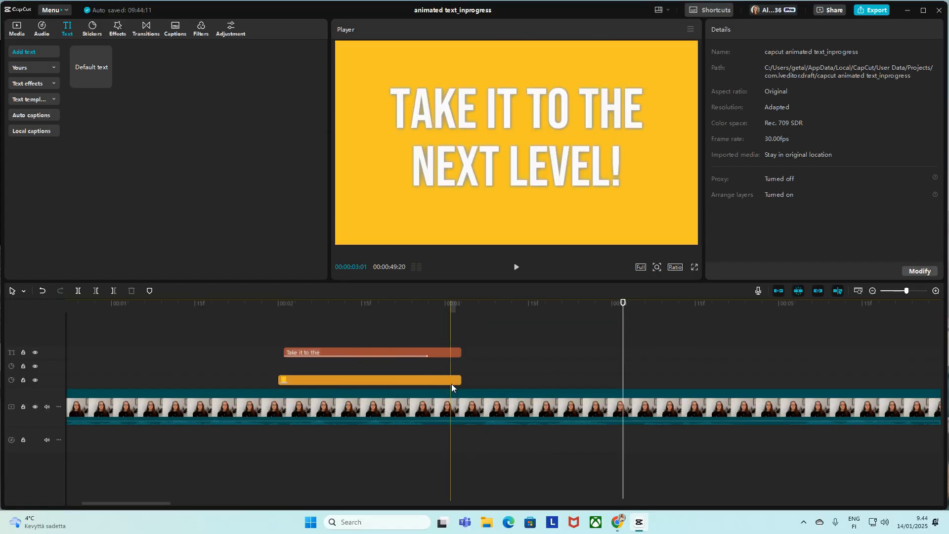
pyautogui.click(451, 380)
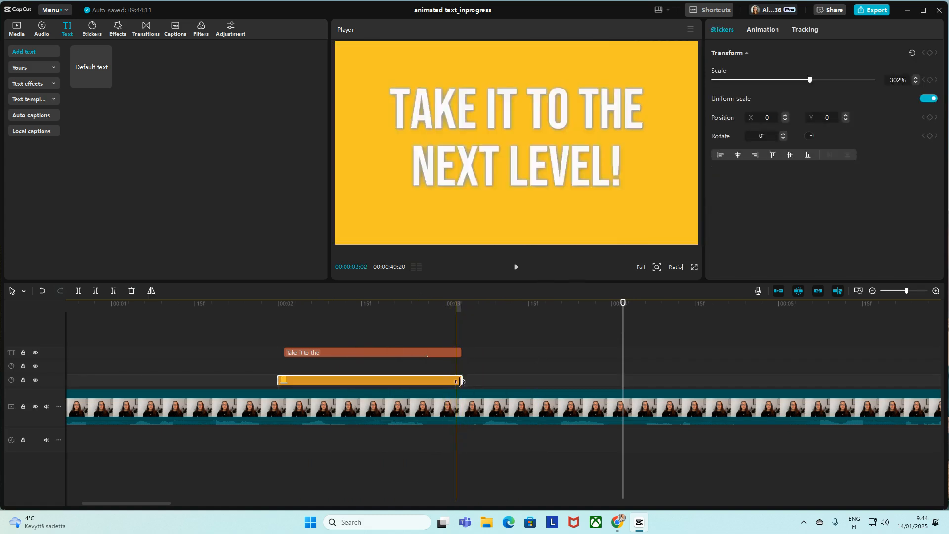
pyautogui.click(451, 351)
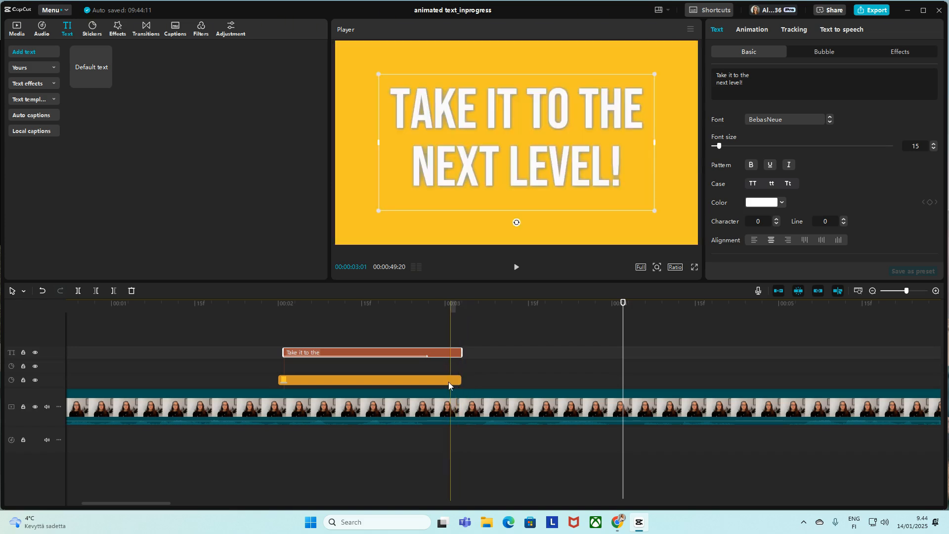
pyautogui.click(450, 382)
pyautogui.click(459, 354)
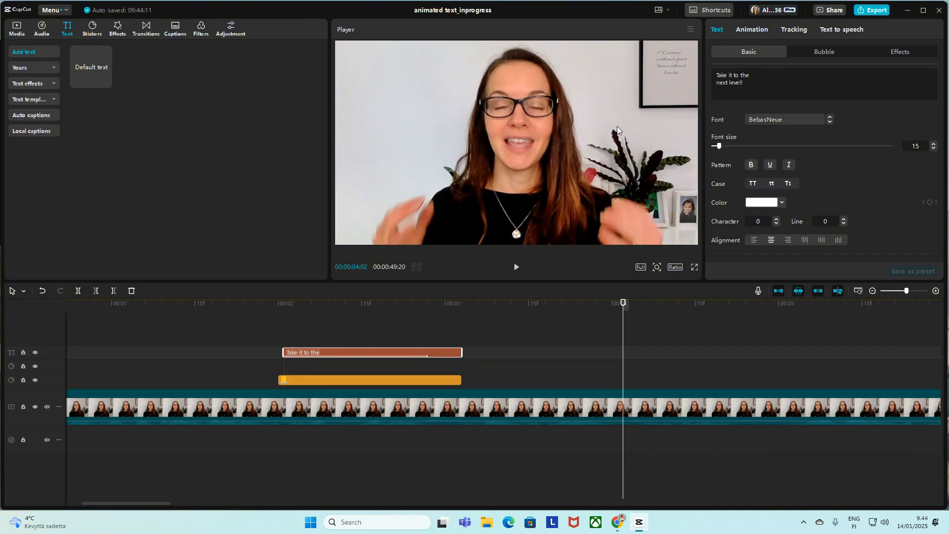
# Step: Apply the Blow Up exit animation to the title text
pyautogui.click(433, 360)
pyautogui.click(451, 355)
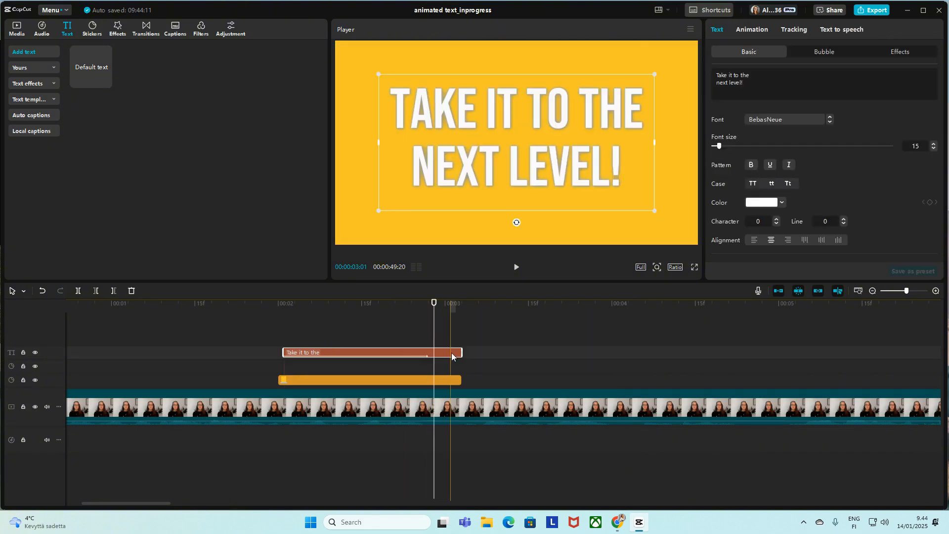
pyautogui.click(759, 31)
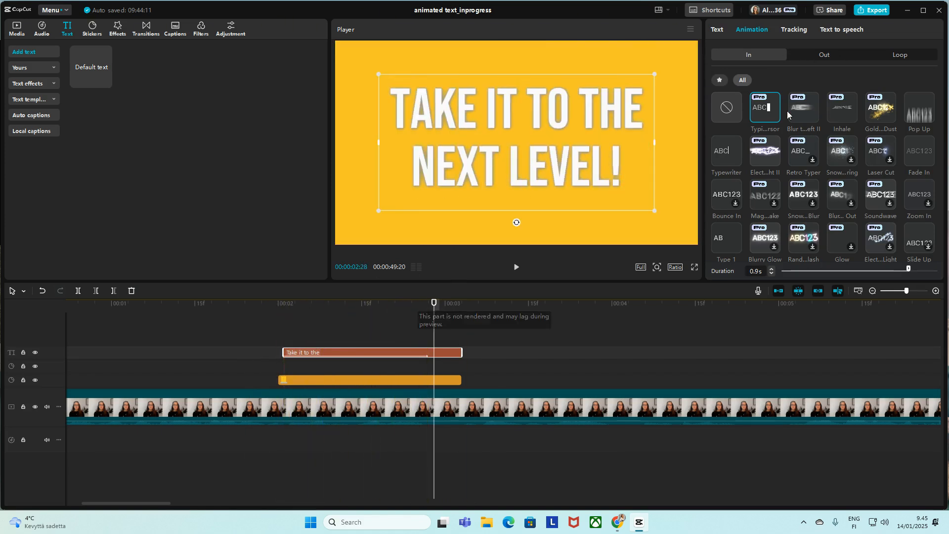
pyautogui.click(828, 56)
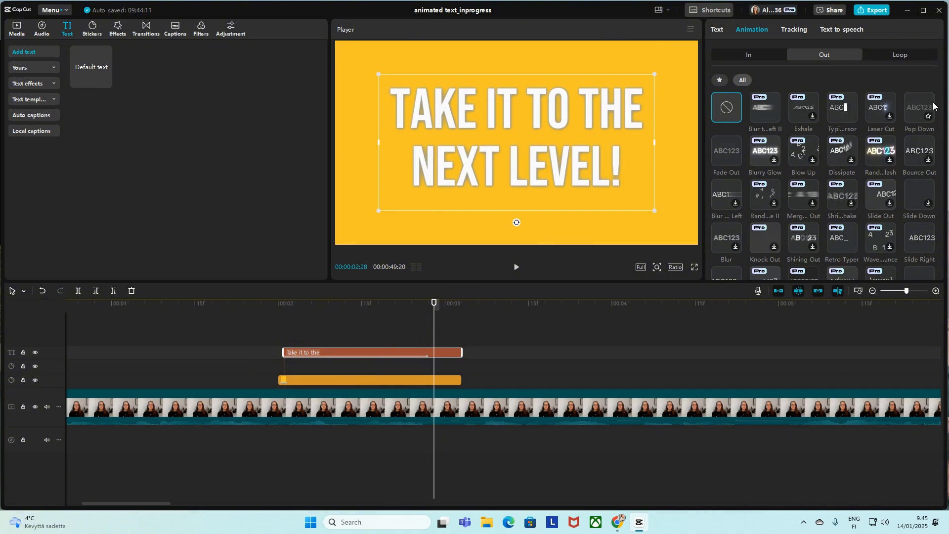
pyautogui.click(803, 149)
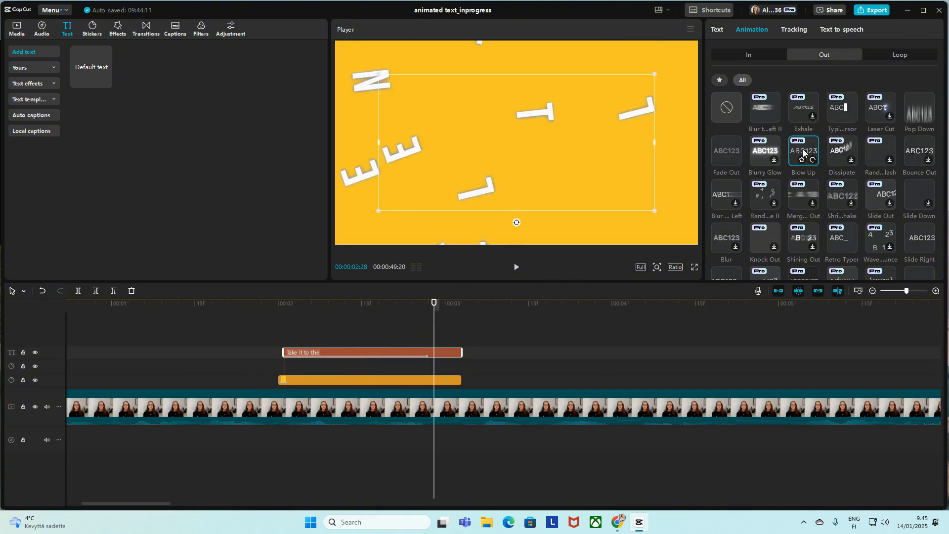
# Step: Play back the title section to check its typing entrance and Blow Up exit
pyautogui.click(274, 348)
pyautogui.press('space')
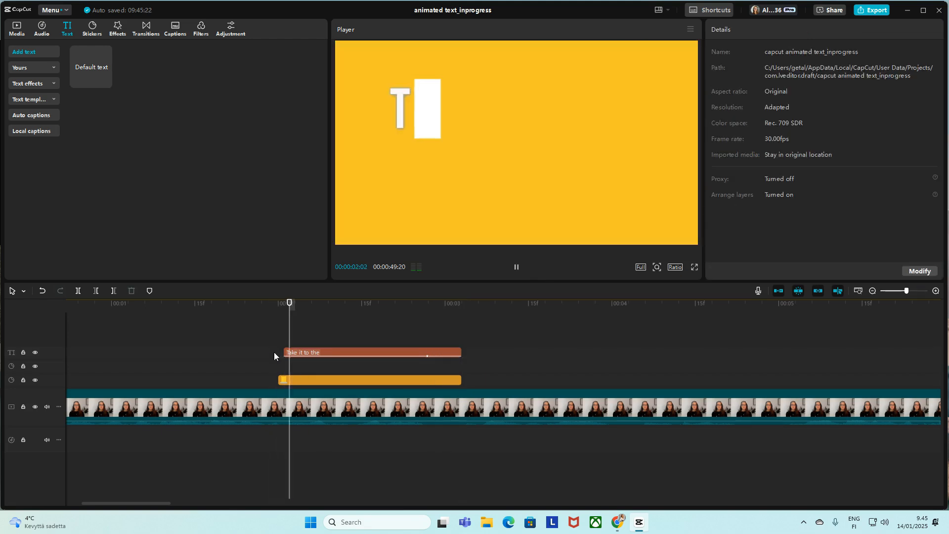
pyautogui.press('space')
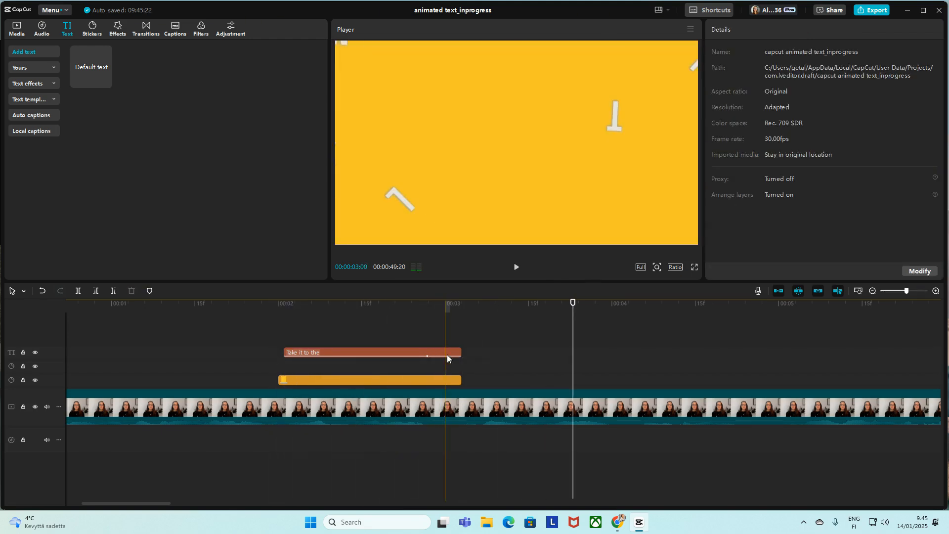
# Step: Replace the title text's exit animation with Pop Down and play back the title section
pyautogui.click(446, 352)
pyautogui.click(751, 29)
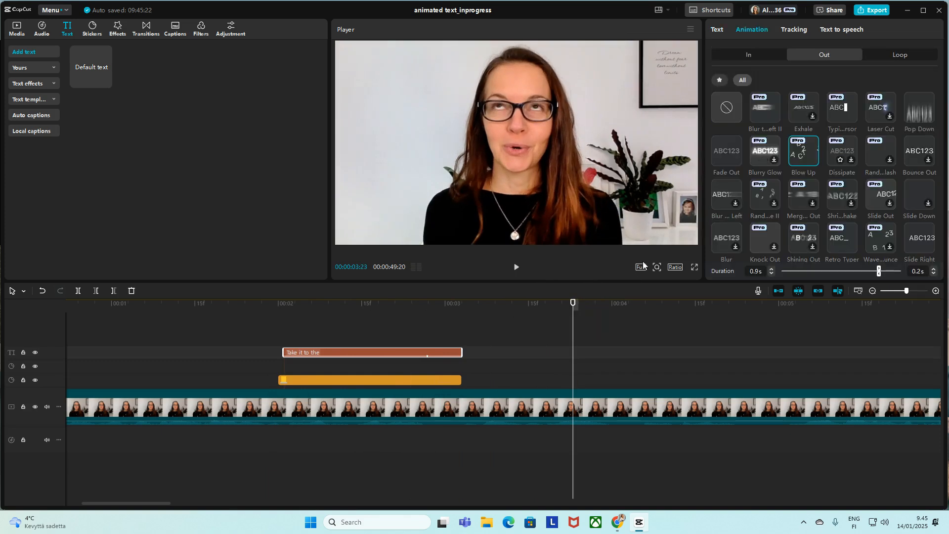
pyautogui.click(728, 113)
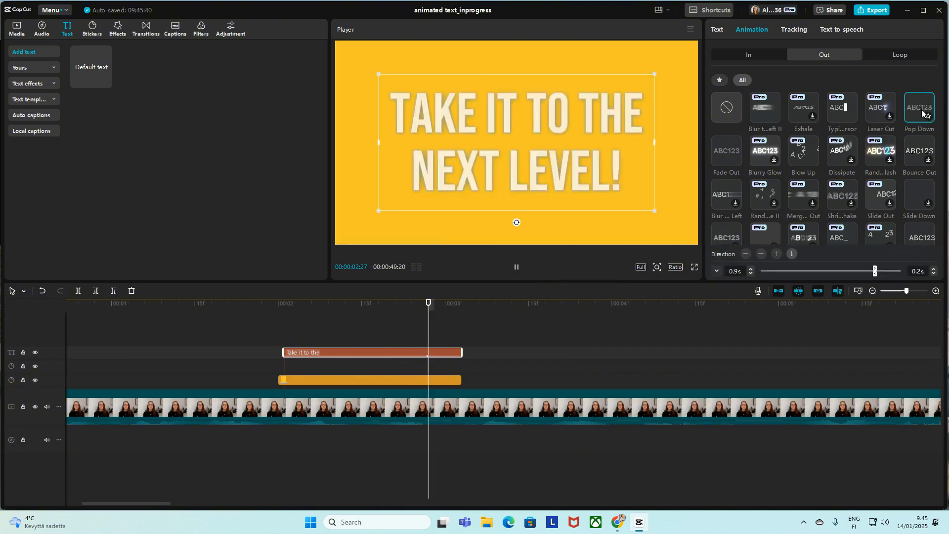
pyautogui.click(272, 331)
pyautogui.press('space')
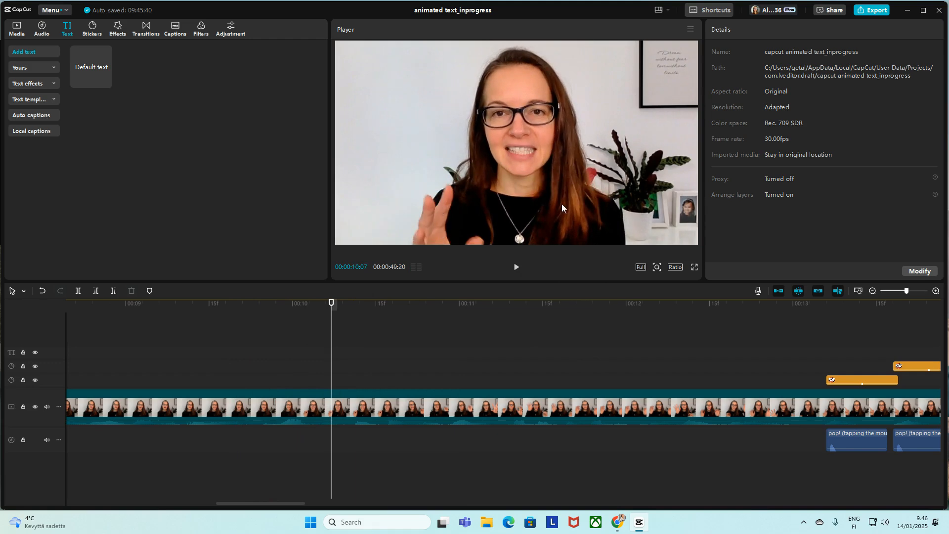
# Step: Add a default text clip starting at 00:00:09:24 and place it over the speaker's chest at about X 309, Y -528
pyautogui.click(258, 370)
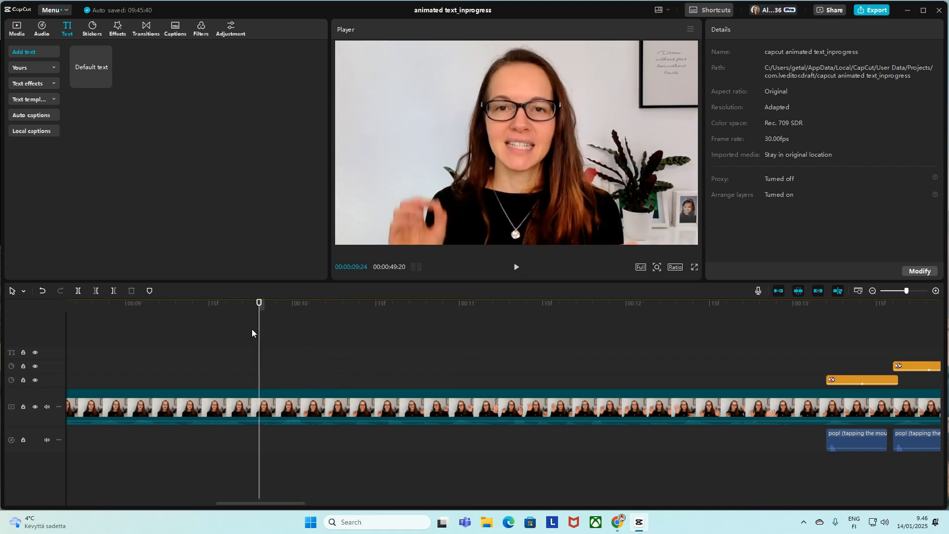
pyautogui.moveTo(90, 68)
pyautogui.moveTo(90, 68); pyautogui.dragTo(259, 371)
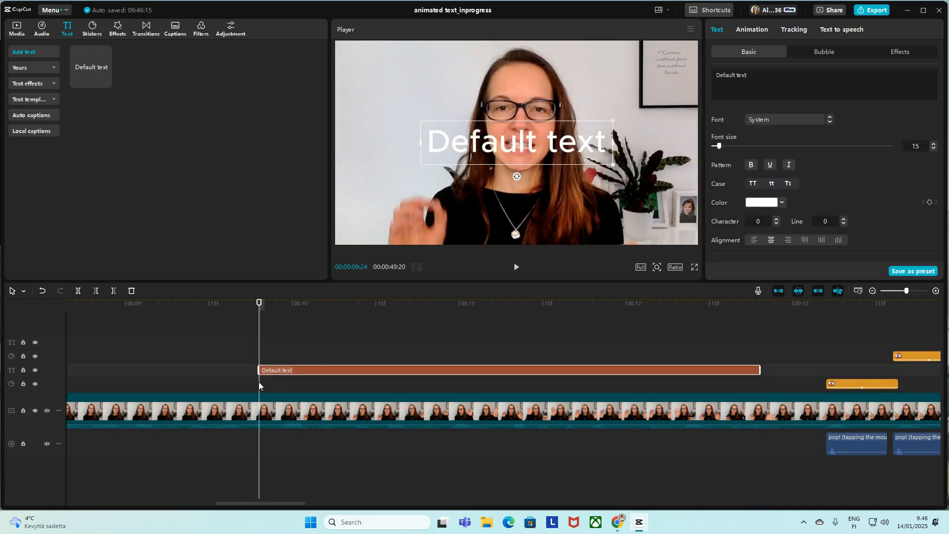
pyautogui.moveTo(474, 148); pyautogui.dragTo(458, 187)
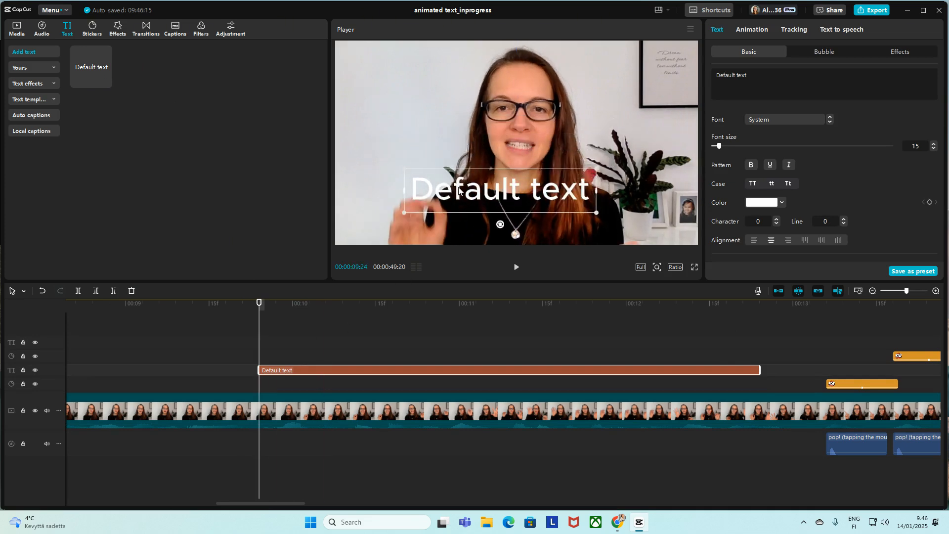
pyautogui.click(290, 352)
pyautogui.click(309, 352)
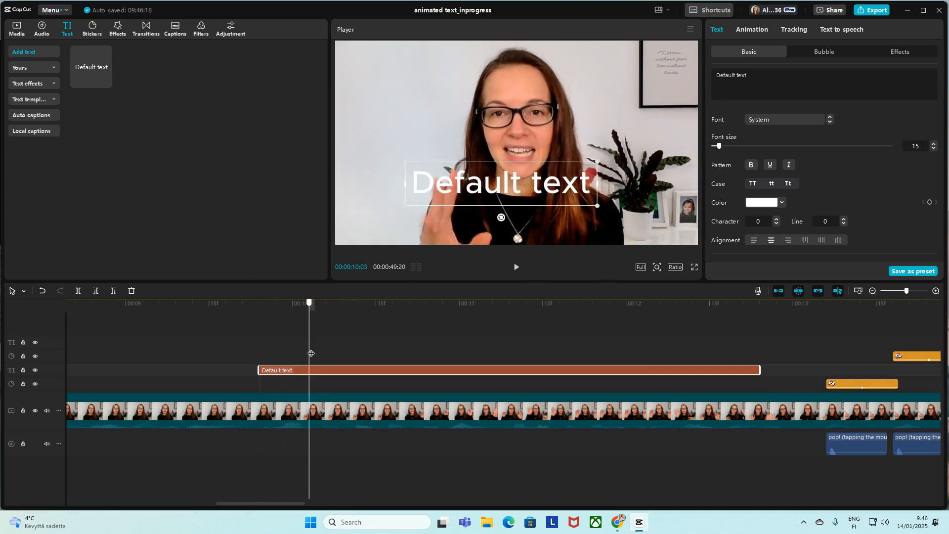
pyautogui.moveTo(500, 190); pyautogui.dragTo(545, 198)
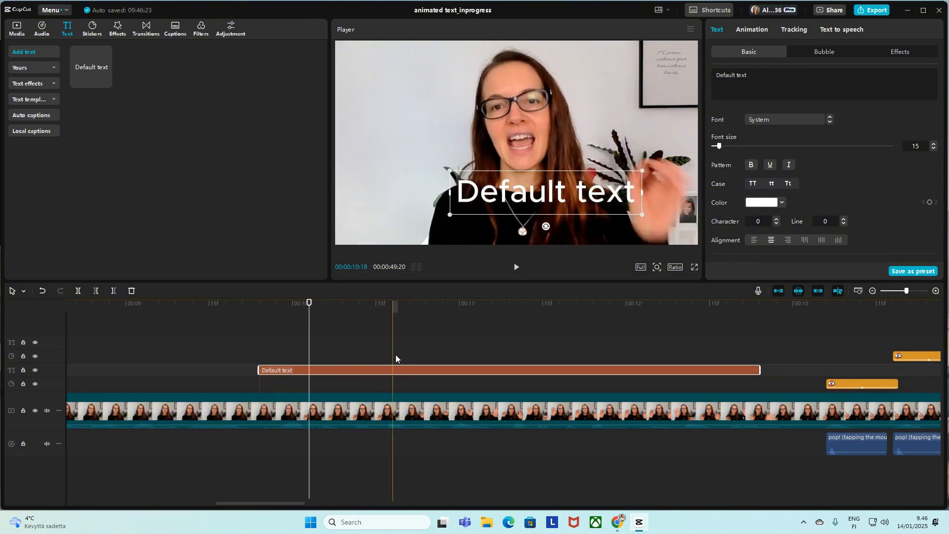
# Step: Search the fonts for "explosive" and set the new text's font to ZYENA Ausm
pyautogui.click(818, 121)
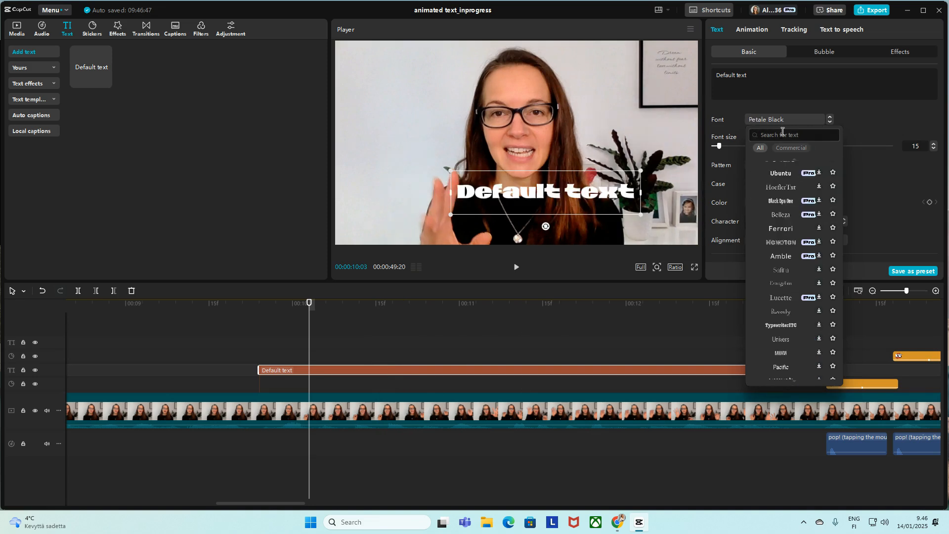
pyautogui.click(782, 132)
pyautogui.write('E')
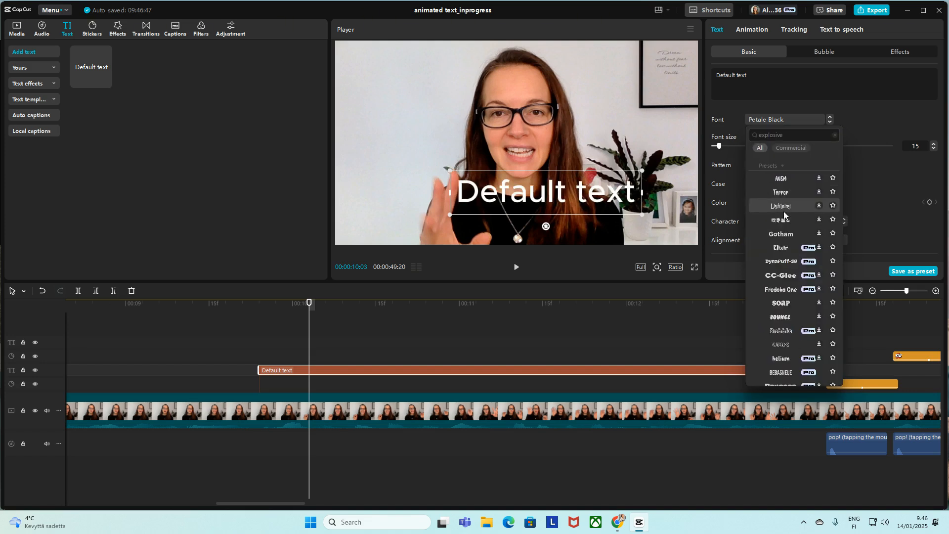
pyautogui.click(788, 178)
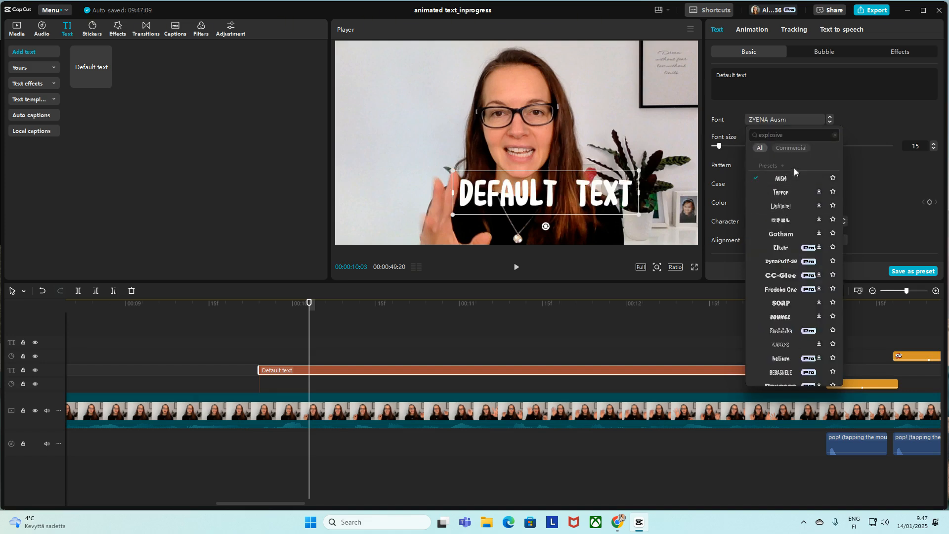
pyautogui.click(853, 116)
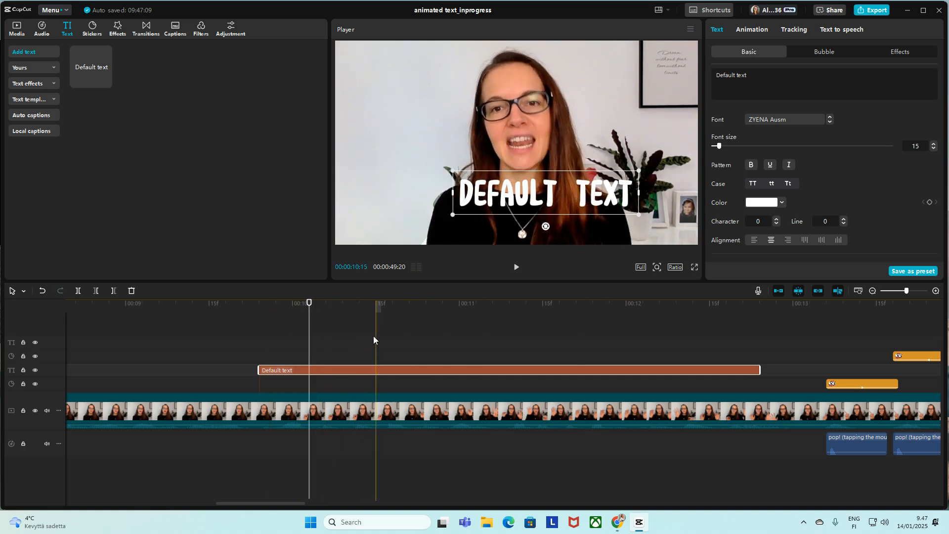
# Step: Add scale and position keyframes to the new text at 00:00:10:05
pyautogui.click(319, 339)
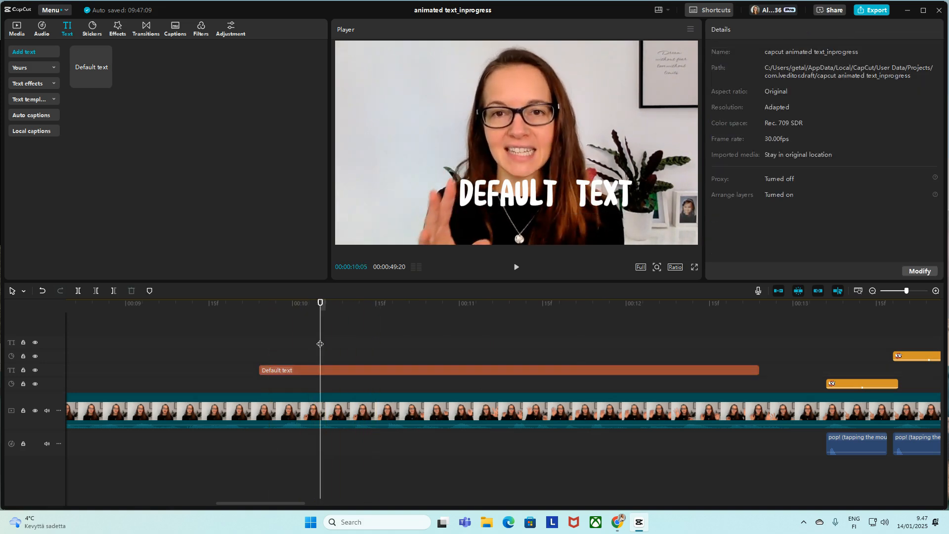
pyautogui.click(320, 369)
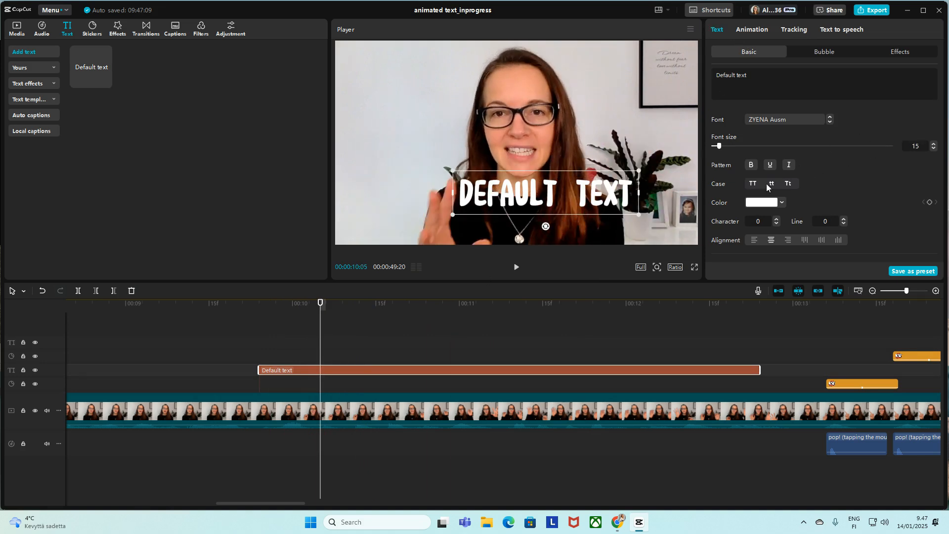
pyautogui.scroll(-5, 849, 198)
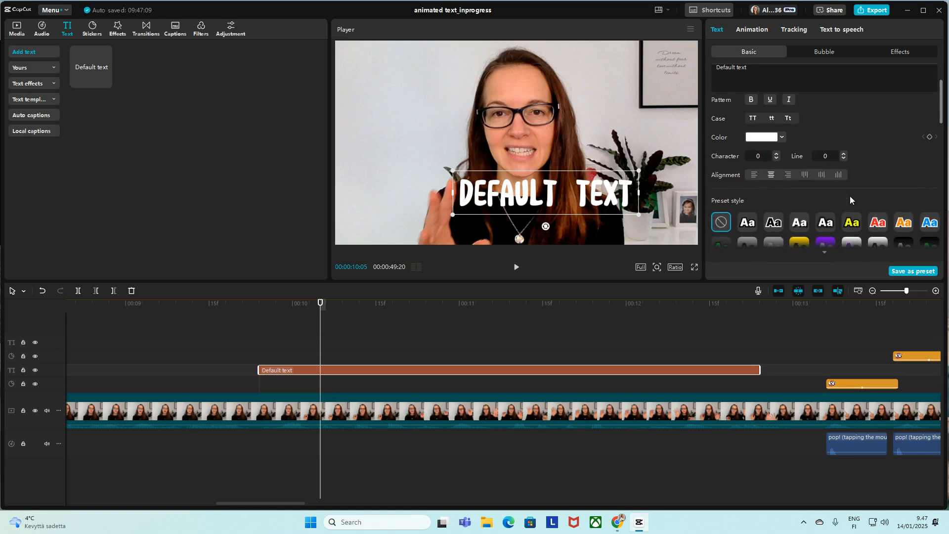
pyautogui.scroll(-3, 849, 196)
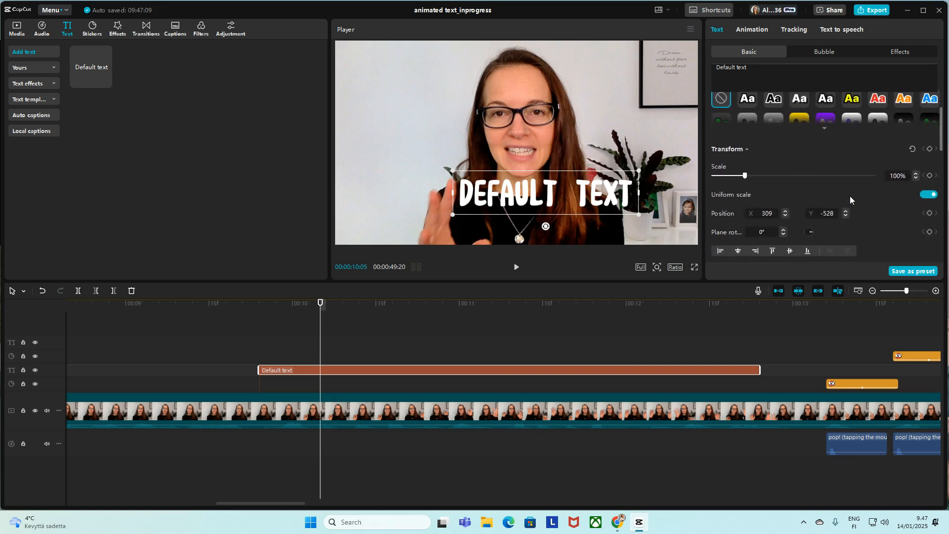
pyautogui.click(929, 176)
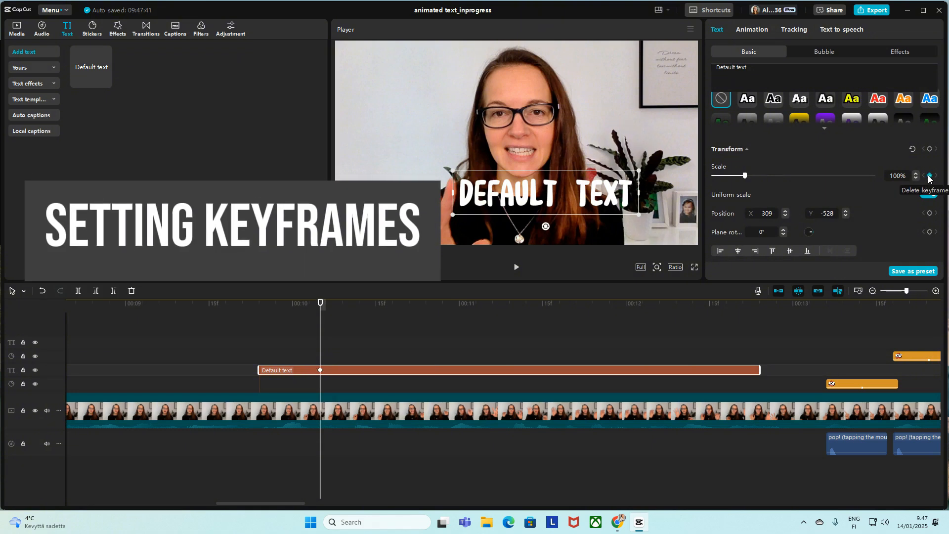
pyautogui.click(929, 213)
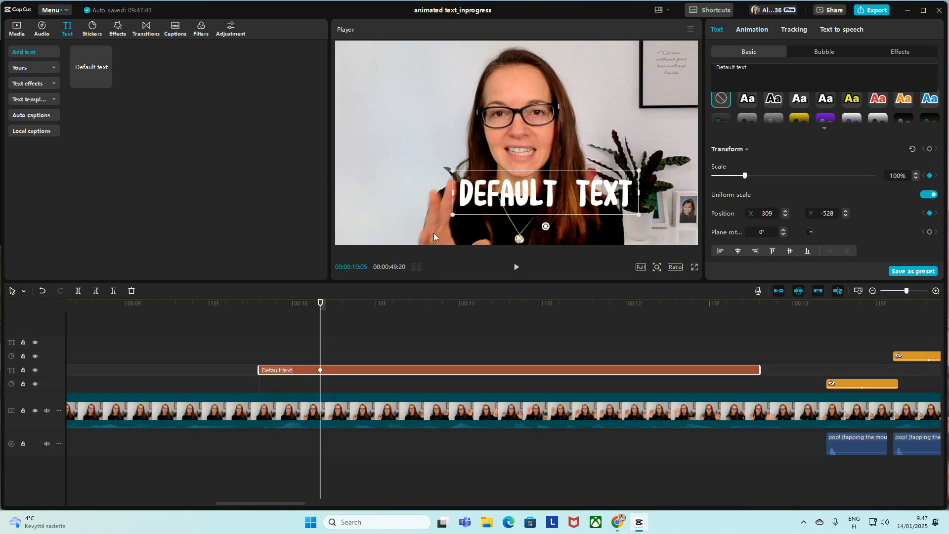
# Step: At the text clip's start, shrink and tilt the text onto the speaker's hand, and play back the movement
pyautogui.click(260, 354)
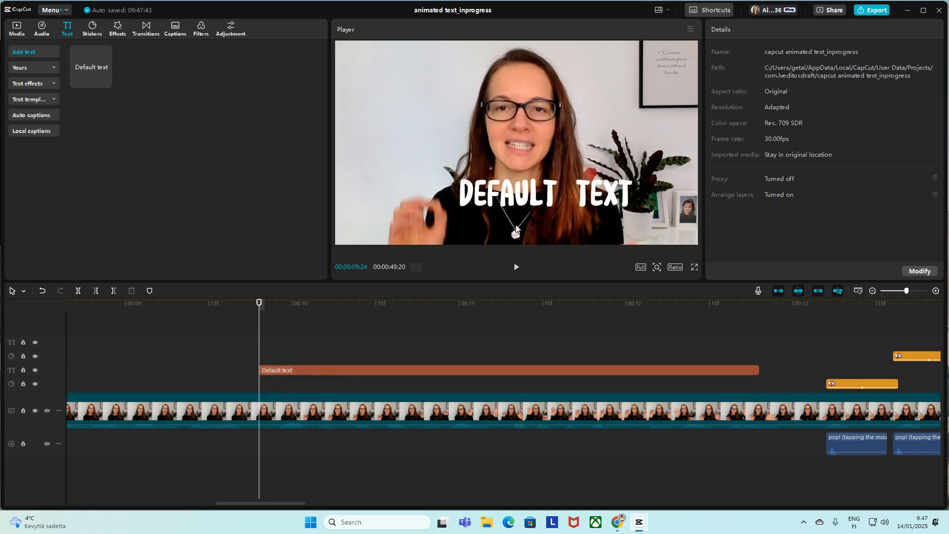
pyautogui.moveTo(536, 200); pyautogui.dragTo(480, 228)
pyautogui.moveTo(581, 196); pyautogui.dragTo(424, 244)
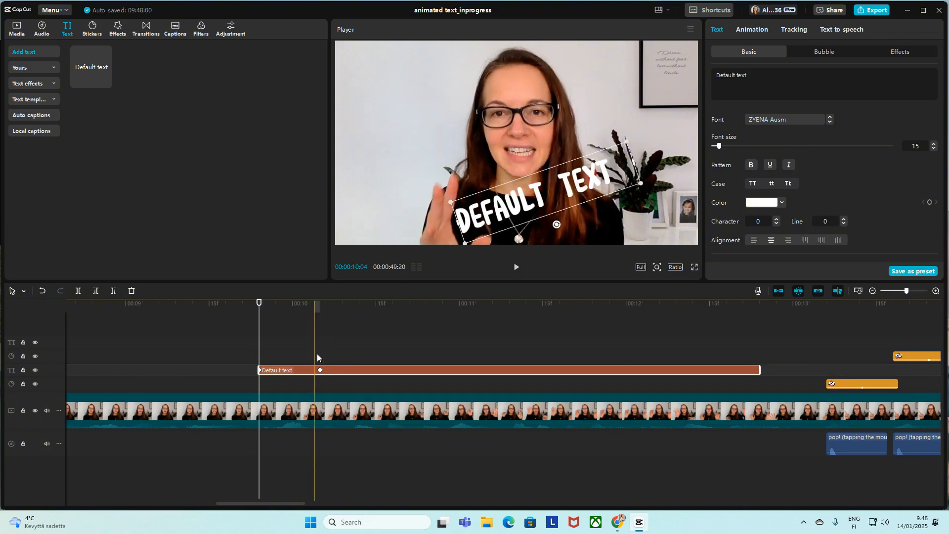
pyautogui.click(249, 341)
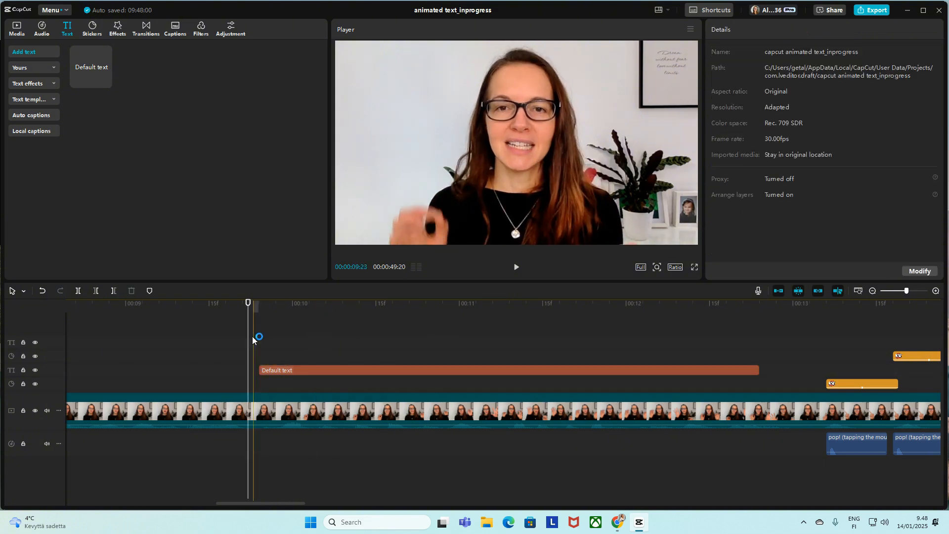
pyautogui.press('space')
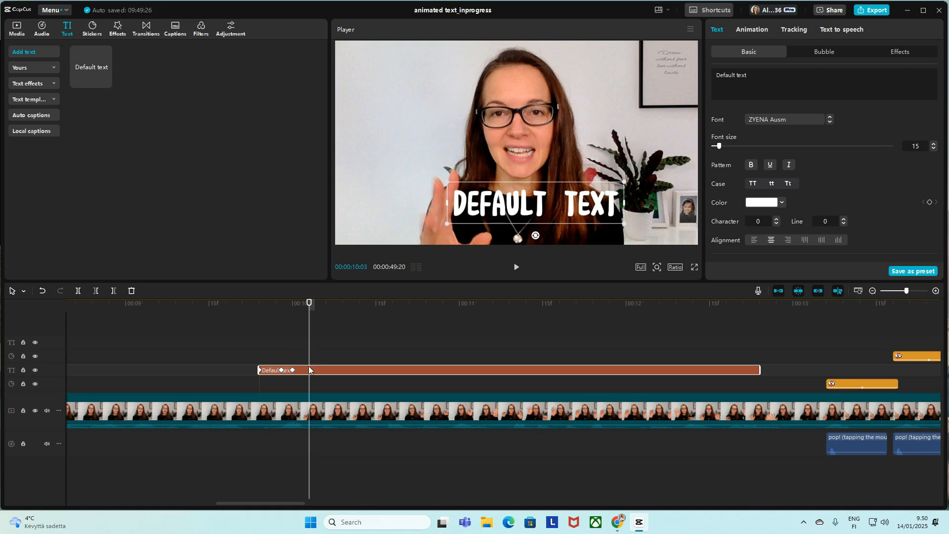
# Step: Cut the text clip off at 00:00:10:03 and preview it with the Bounce Out exit animation
pyautogui.hotkey('ctrl', 'b')
pyautogui.press('Delete')
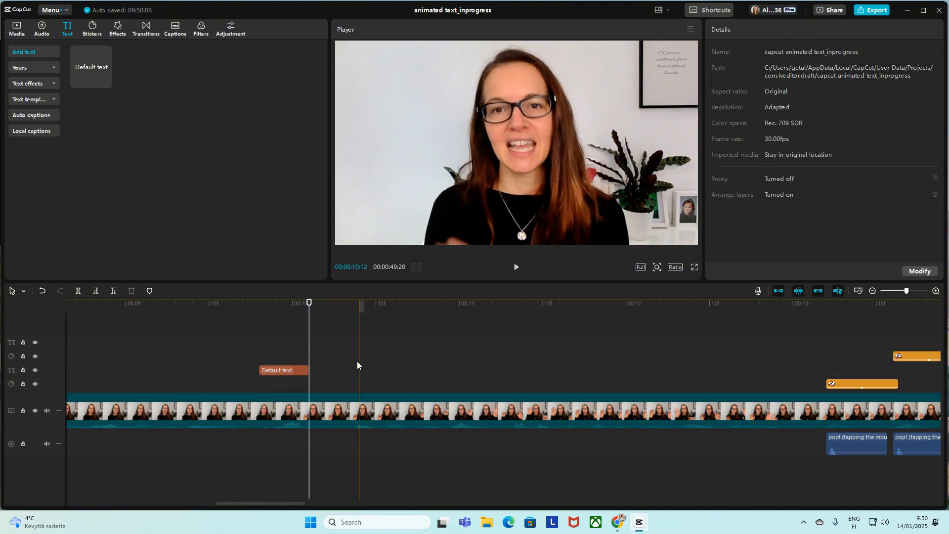
pyautogui.click(302, 371)
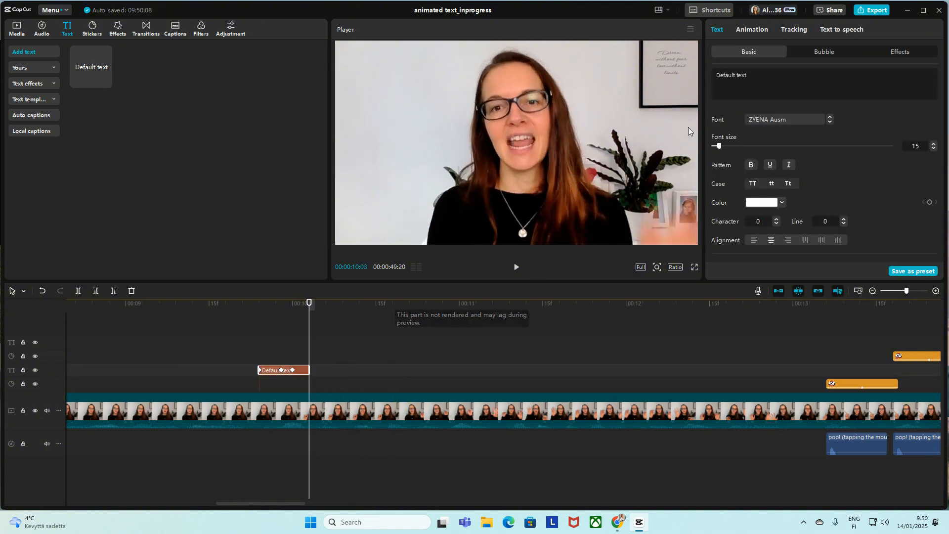
pyautogui.click(753, 30)
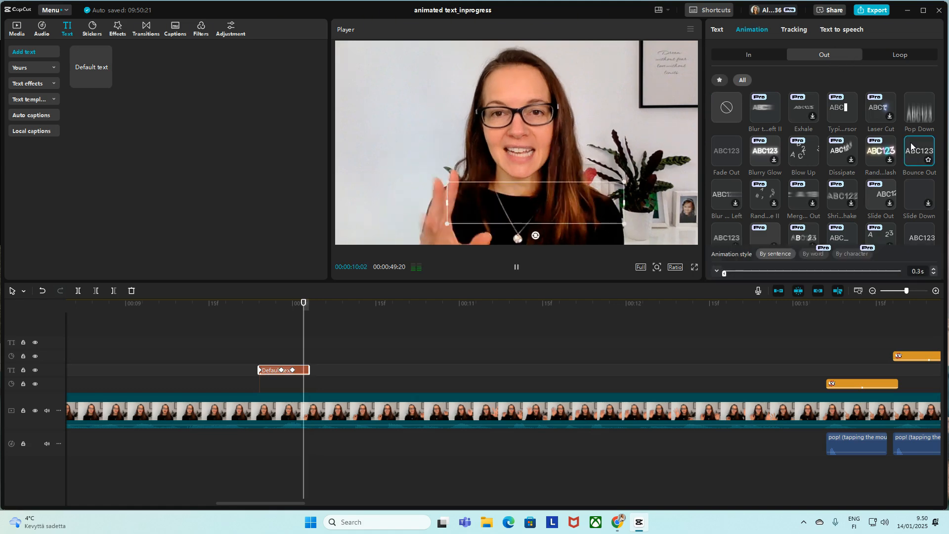
pyautogui.click(240, 356)
pyautogui.press('space')
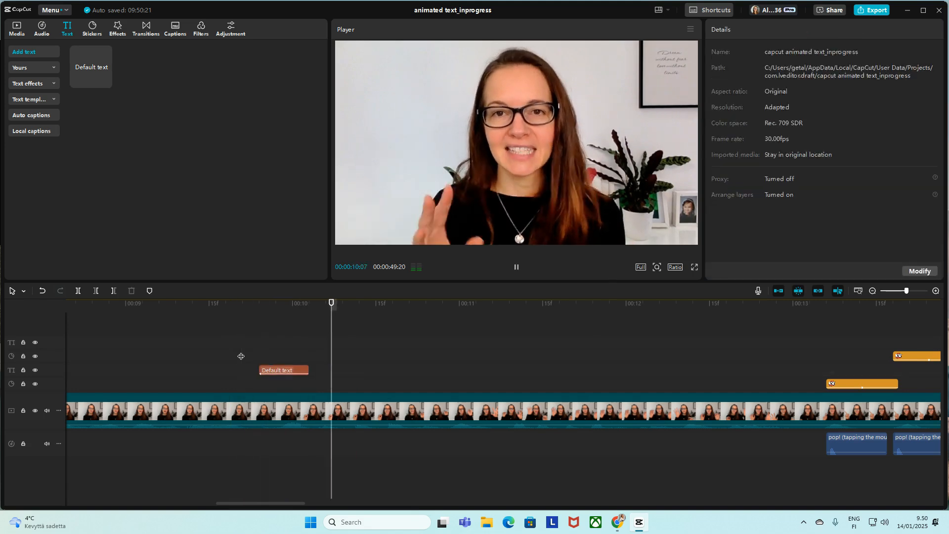
# Step: Extend the text clip's end to about 00:00:10:06 and shorten its Bounce Out duration, checking the result in playback
pyautogui.click(305, 369)
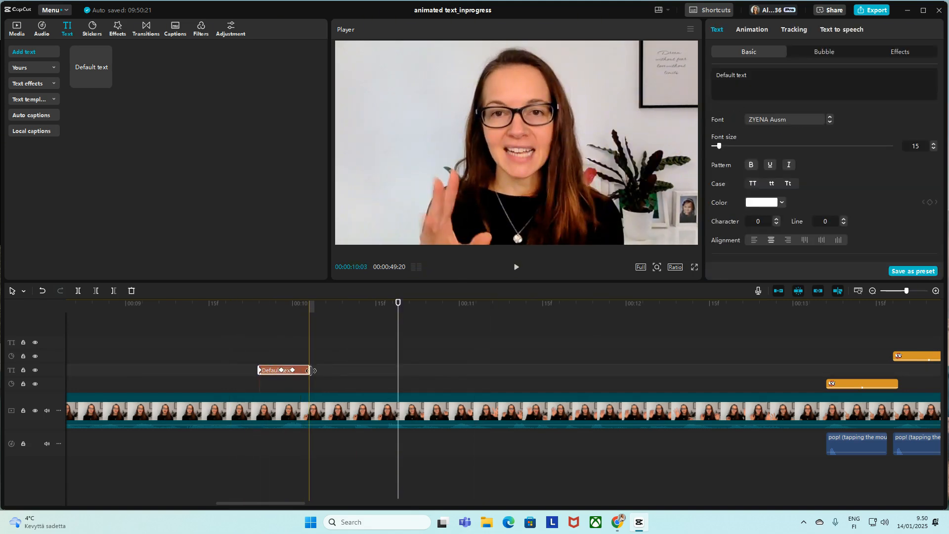
pyautogui.moveTo(312, 370); pyautogui.dragTo(327, 370)
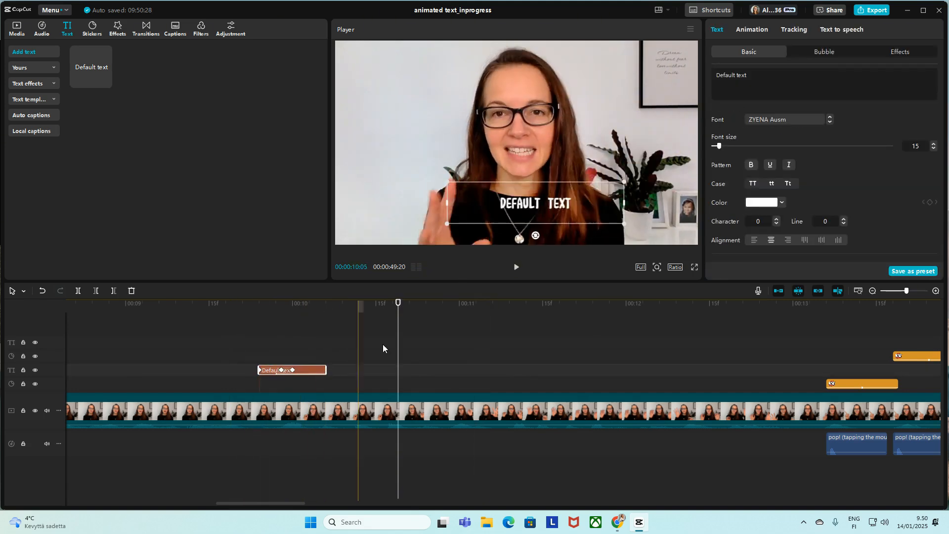
pyautogui.click(752, 30)
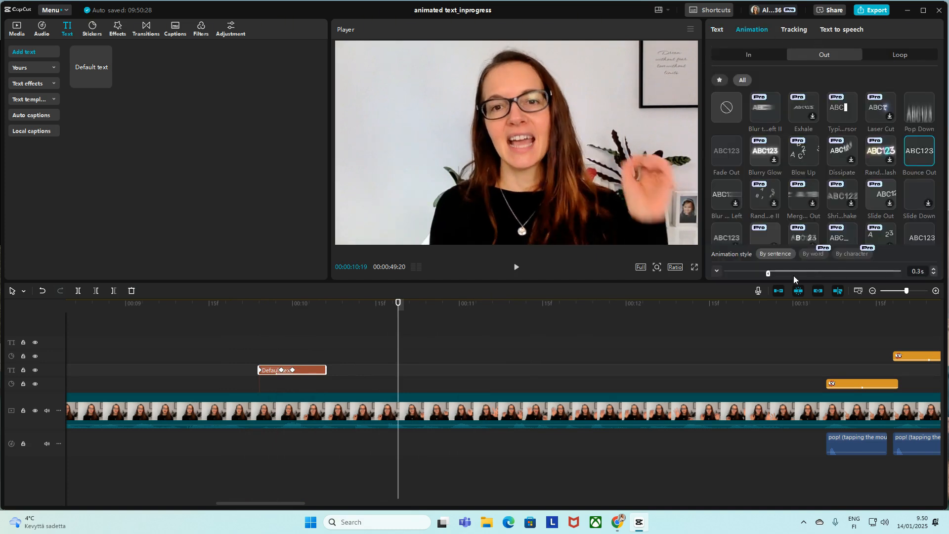
pyautogui.moveTo(770, 274); pyautogui.dragTo(846, 271)
pyautogui.click(252, 343)
pyautogui.press('space')
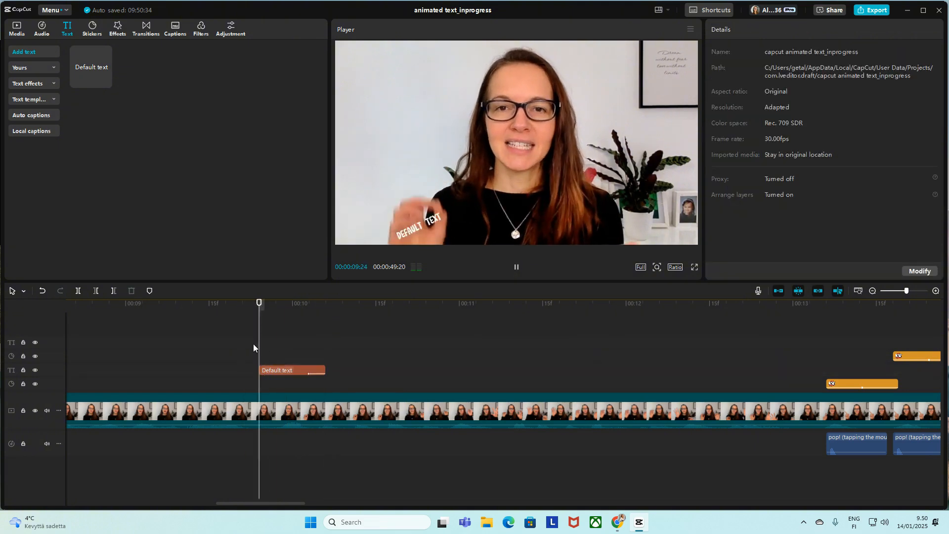
# Step: Change the clip's wording to "Fun Text!" and its text color to yellow F4C70F
pyautogui.click(258, 350)
pyautogui.click(621, 201)
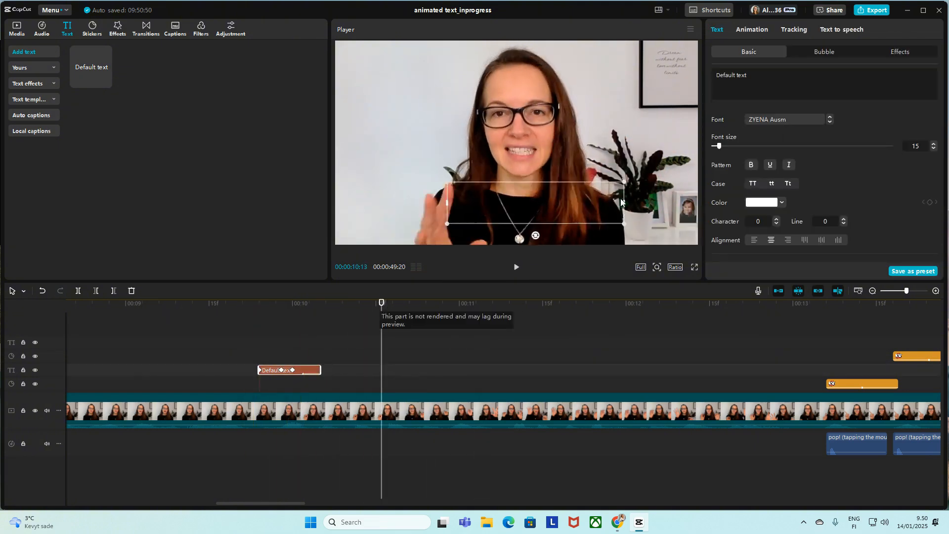
pyautogui.moveTo(757, 78); pyautogui.dragTo(700, 74)
pyautogui.write('Fun')
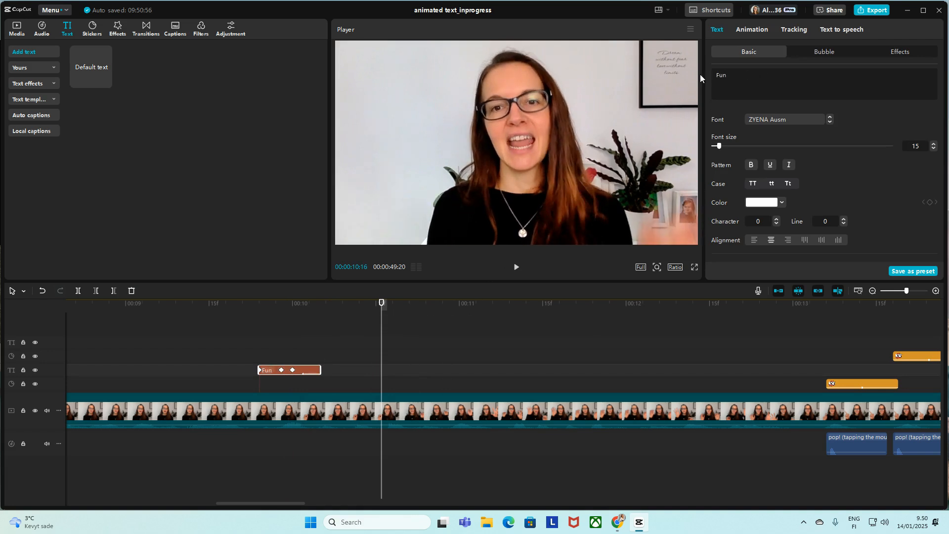
pyautogui.write(' Text!')
pyautogui.click(781, 202)
pyautogui.click(795, 342)
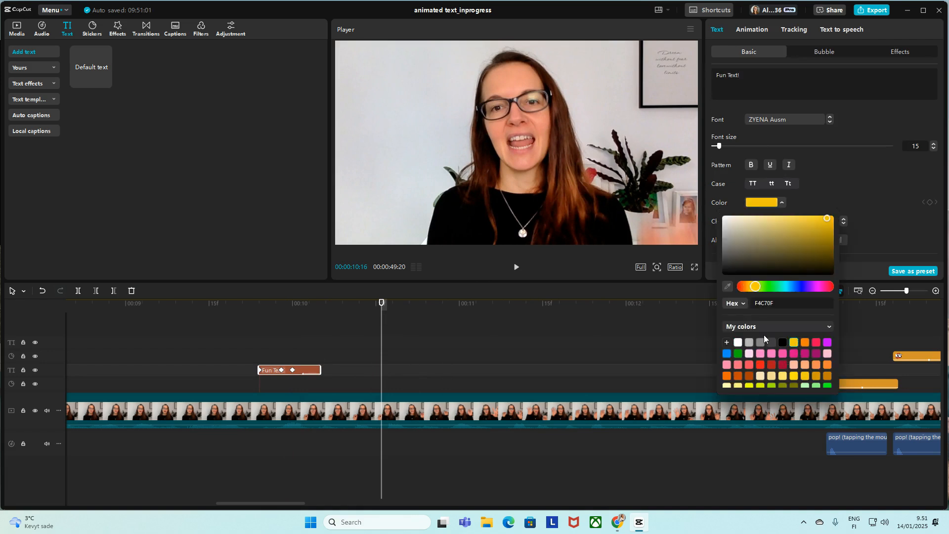
# Step: Play back the "Fun Text!" section and enlarge the text at its 00:00:10:00 keyframe
pyautogui.click(219, 342)
pyautogui.press('space')
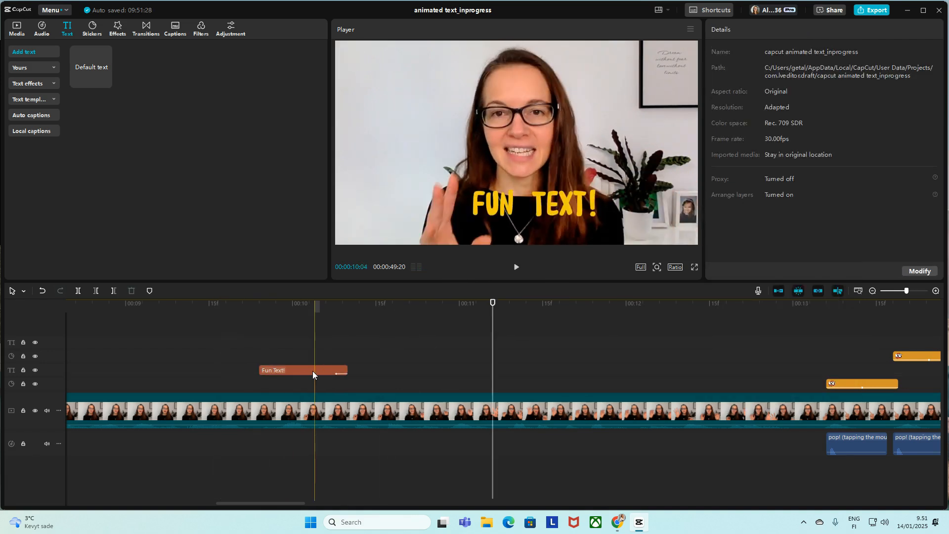
pyautogui.click(308, 372)
pyautogui.click(293, 370)
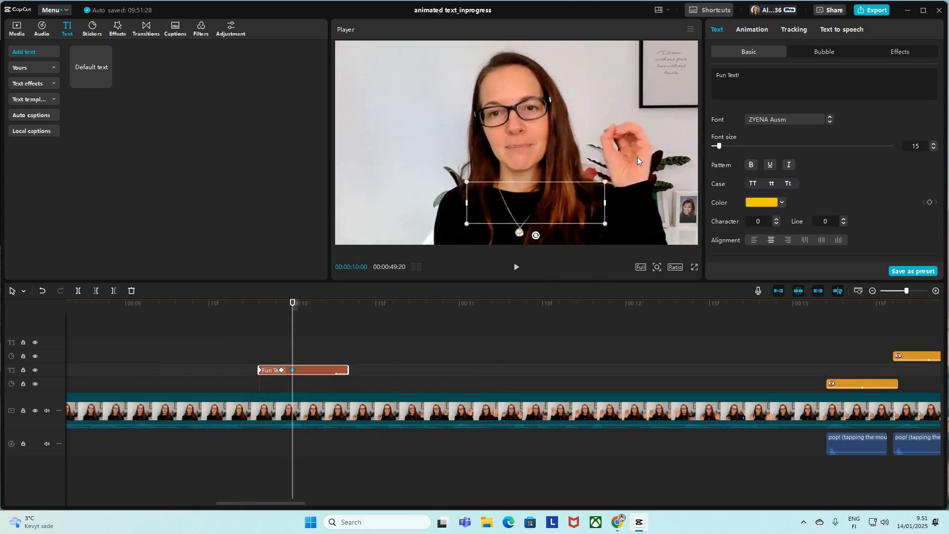
pyautogui.moveTo(603, 186); pyautogui.dragTo(617, 175)
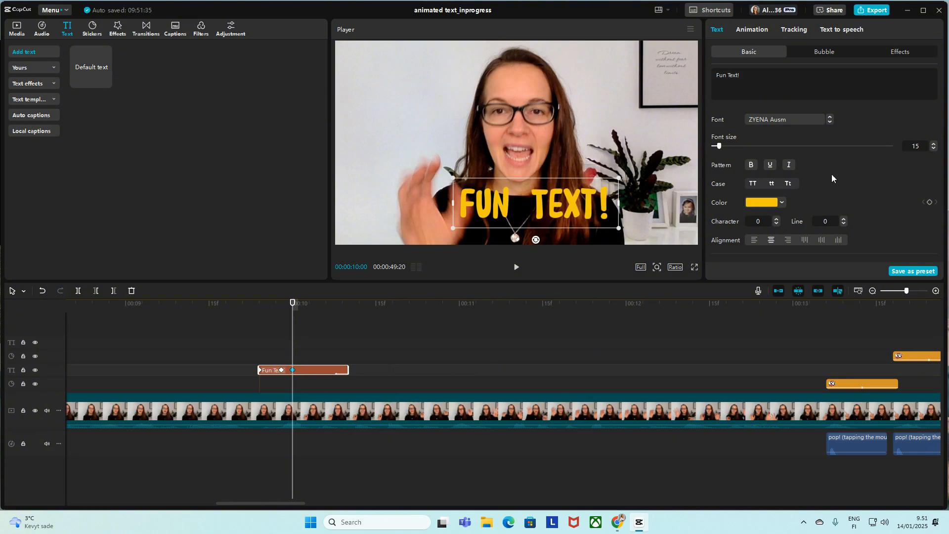
# Step: Try a character spacing of -2 on the "Fun Text!" title and restore it to 0
pyautogui.scroll(-3, 831, 174)
pyautogui.scroll(1, 831, 174)
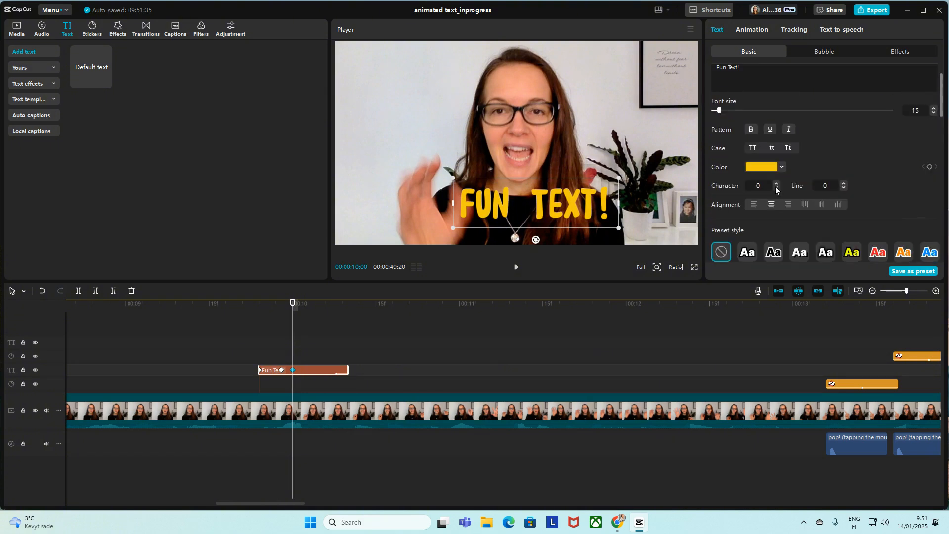
pyautogui.click(776, 187)
pyautogui.click(776, 187)
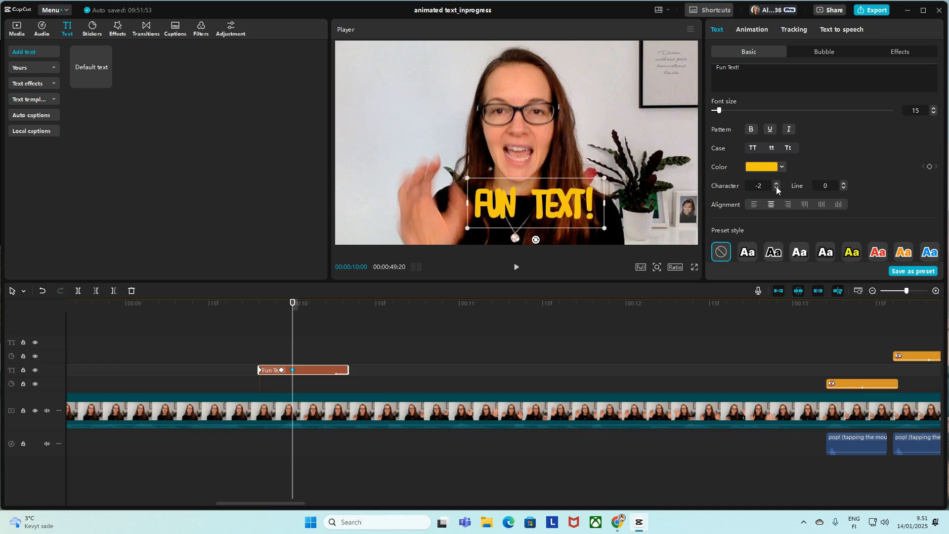
pyautogui.click(776, 184)
pyautogui.click(776, 183)
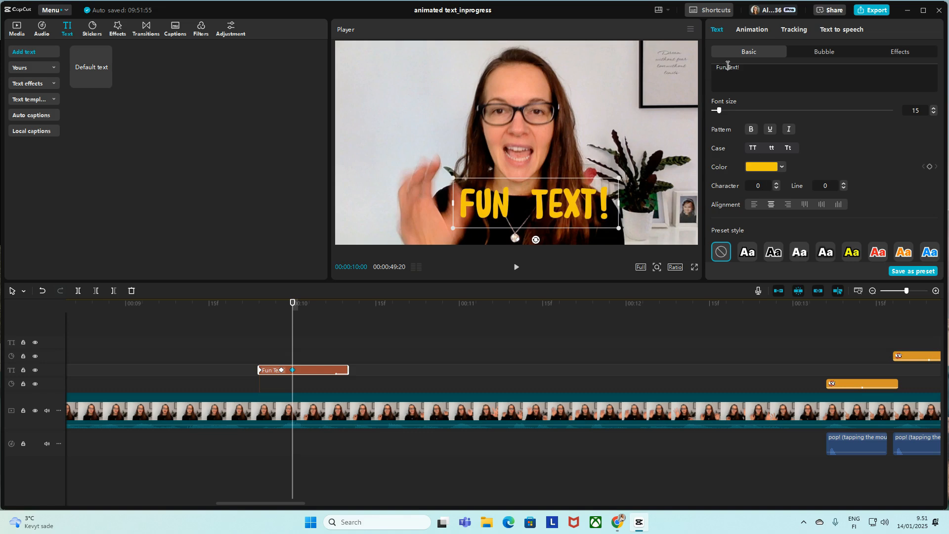
# Step: Set the "Fun Text!" title's line spacing to -1 and change its font to BowlbyOneSC-Regular, checking it at 00:00:10:05
pyautogui.press('BackSpace')
pyautogui.scroll(-5, 849, 158)
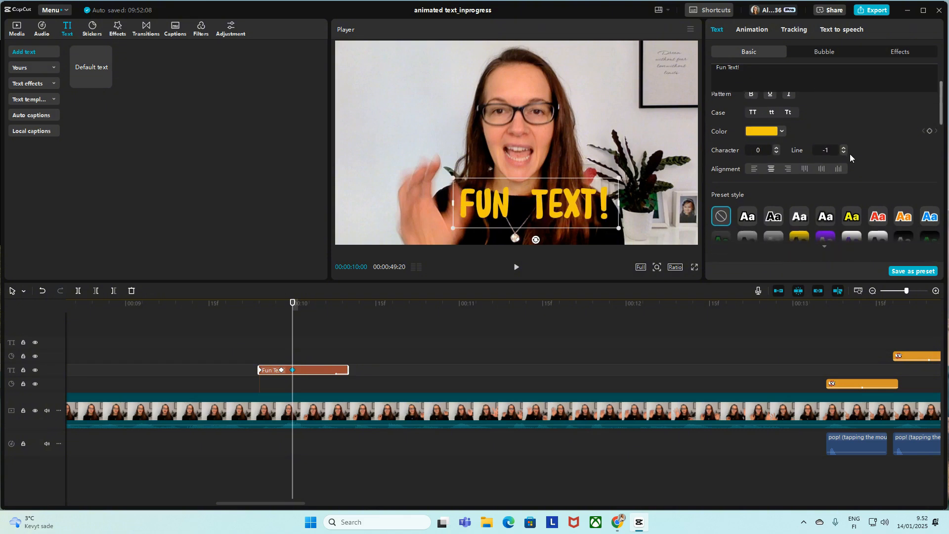
pyautogui.scroll(6, 847, 152)
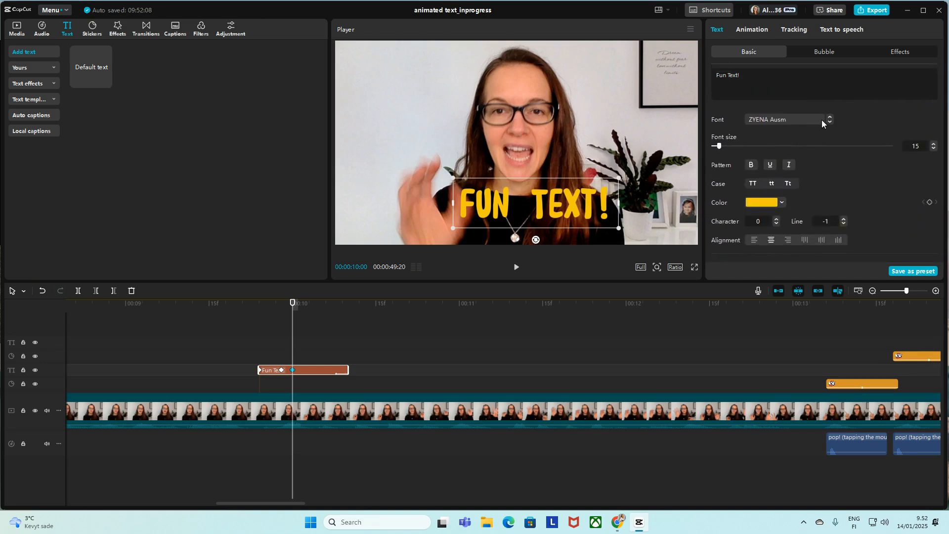
pyautogui.click(821, 120)
pyautogui.click(781, 291)
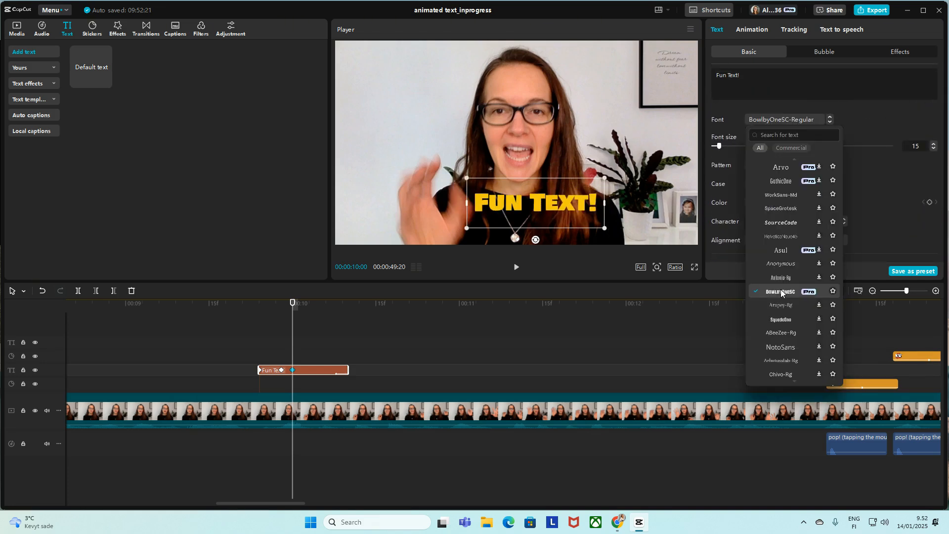
pyautogui.click(868, 110)
pyautogui.click(320, 327)
pyautogui.click(293, 370)
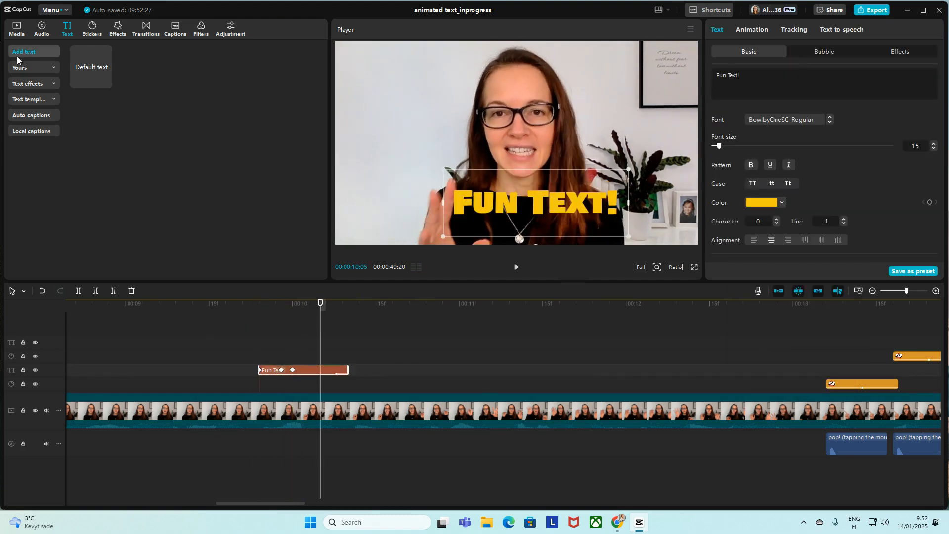
# Step: Add the favorited Swoosh(1094921) sound effect at the start of the "Fun Text!" clip and check its timing in playback
pyautogui.click(27, 69)
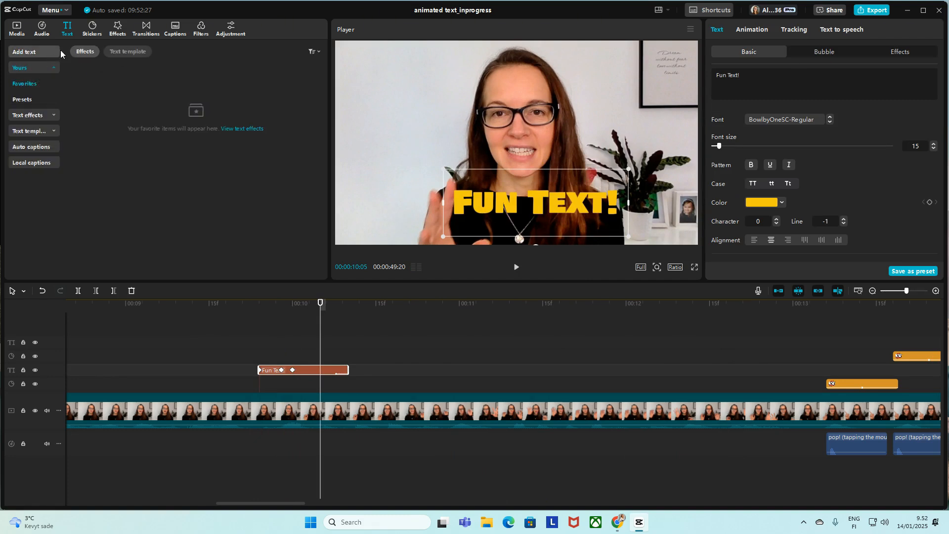
pyautogui.click(39, 31)
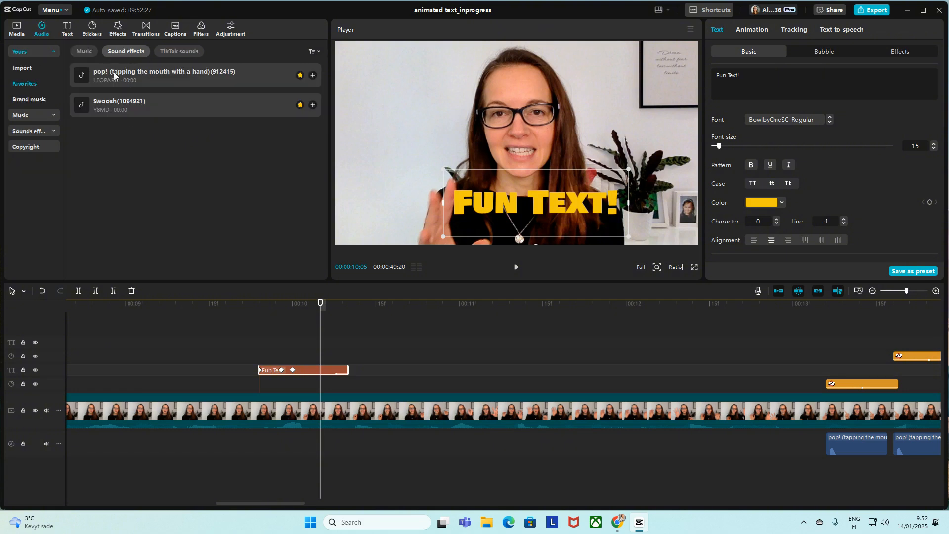
pyautogui.moveTo(99, 103); pyautogui.dragTo(259, 449)
pyautogui.click(254, 342)
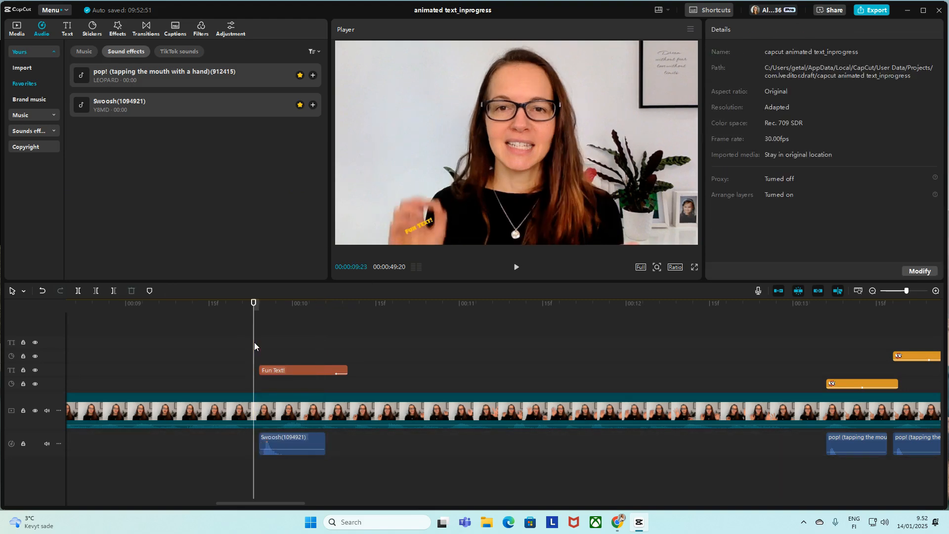
pyautogui.press('space')
pyautogui.click(252, 347)
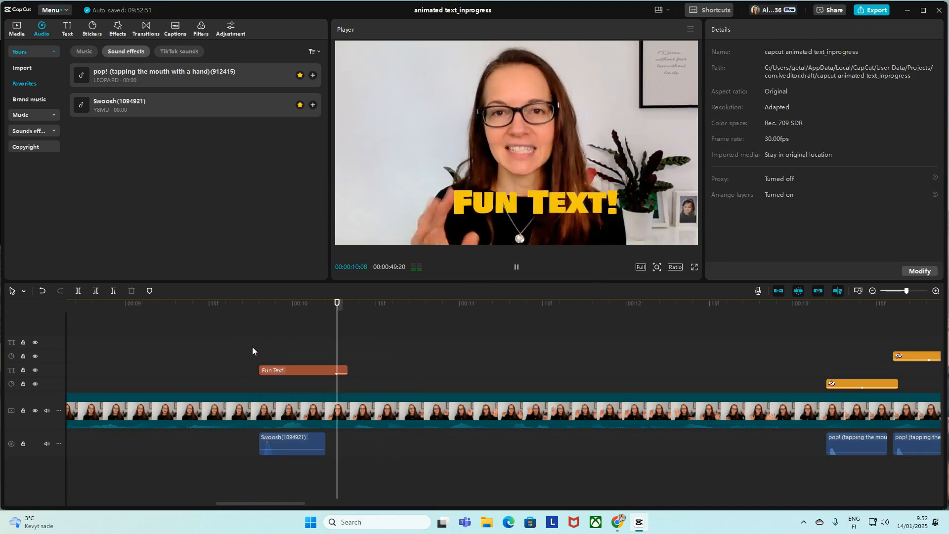
pyautogui.press('space')
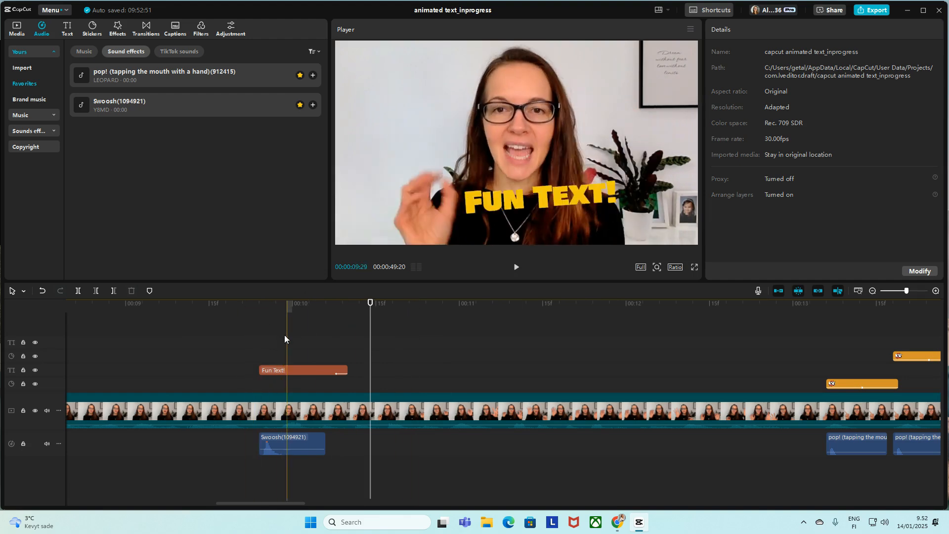
pyautogui.click(259, 353)
pyautogui.press('space')
pyautogui.press('space')
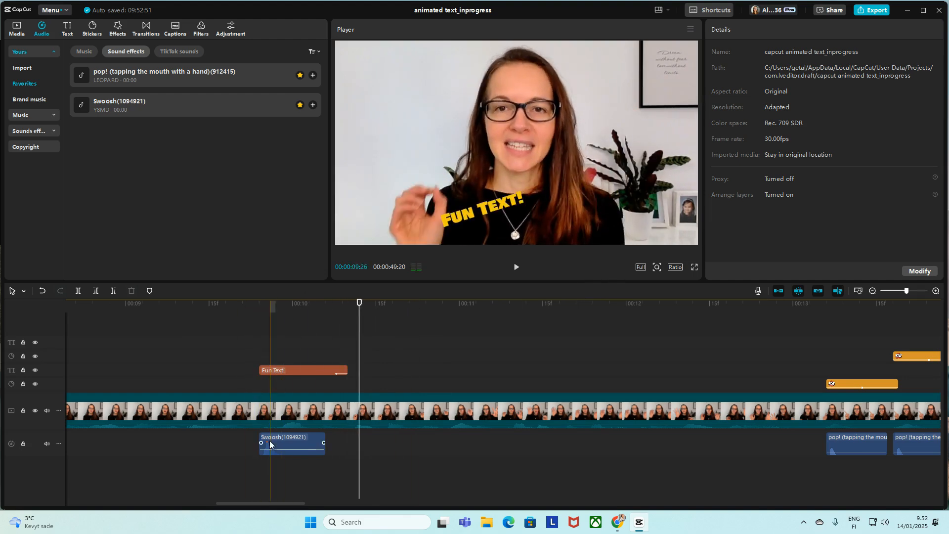
# Step: Lower the Swoosh clip's volume to about -5.2 dB and play back the section
pyautogui.click(279, 448)
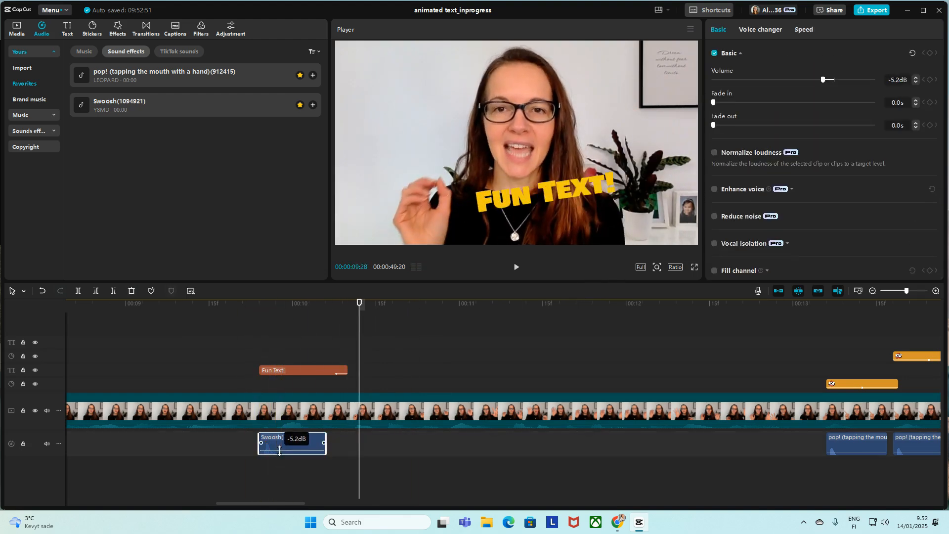
pyautogui.click(252, 399)
pyautogui.press('space')
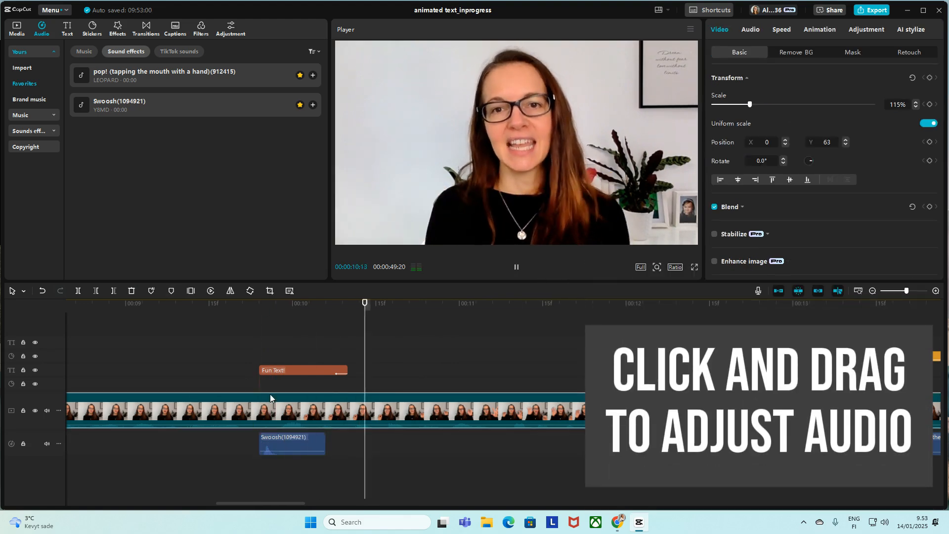
pyautogui.press('space')
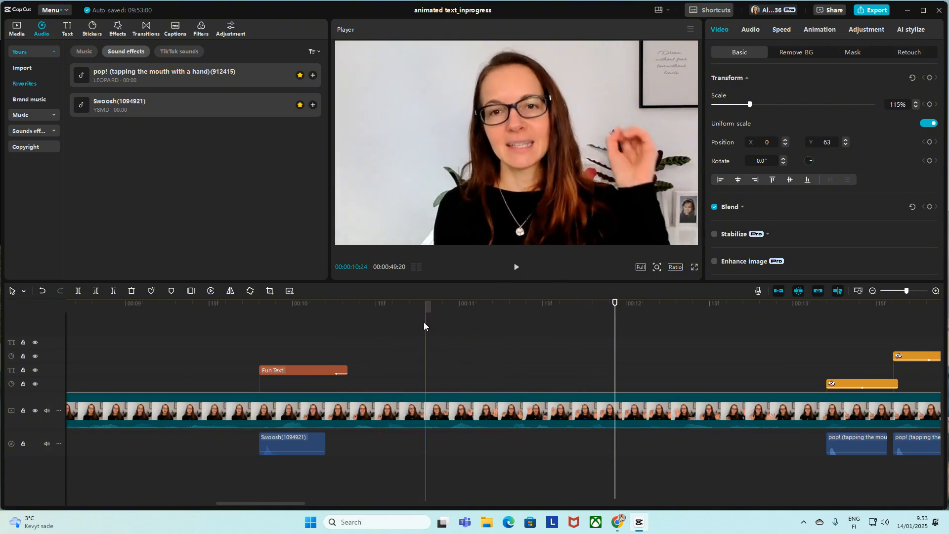
# Step: Place timeline markers on the hand gestures at 00:00:11:03, 00:00:11:12 and 00:00:11:26
pyautogui.click(479, 320)
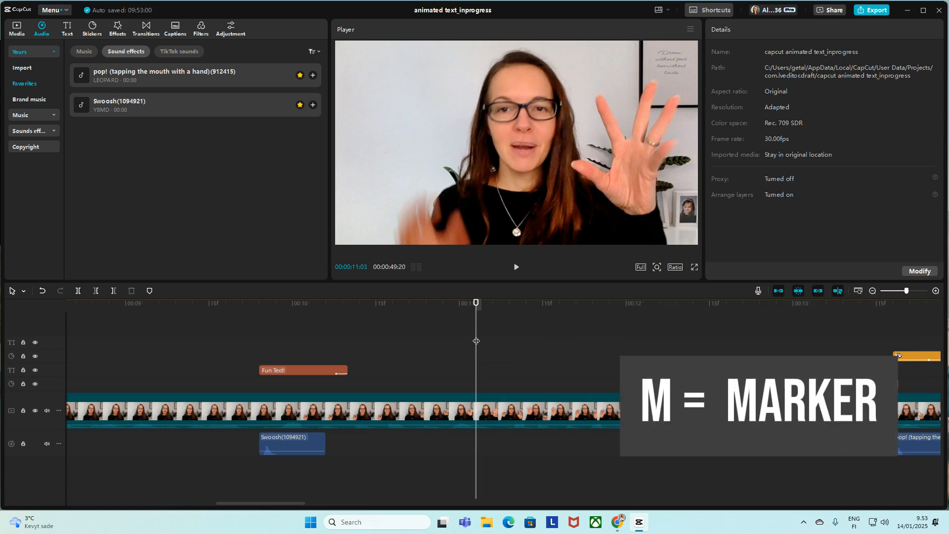
pyautogui.press('m')
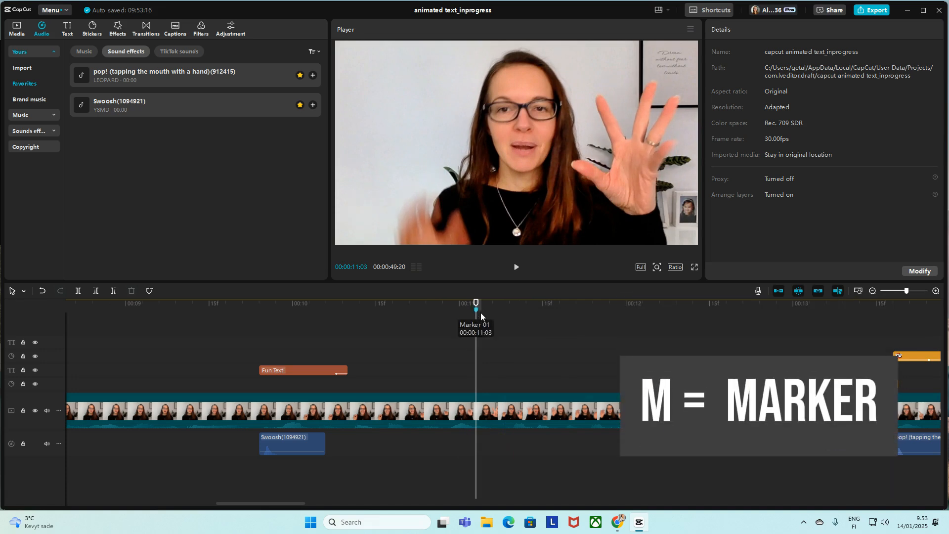
pyautogui.press('space')
pyautogui.press('space')
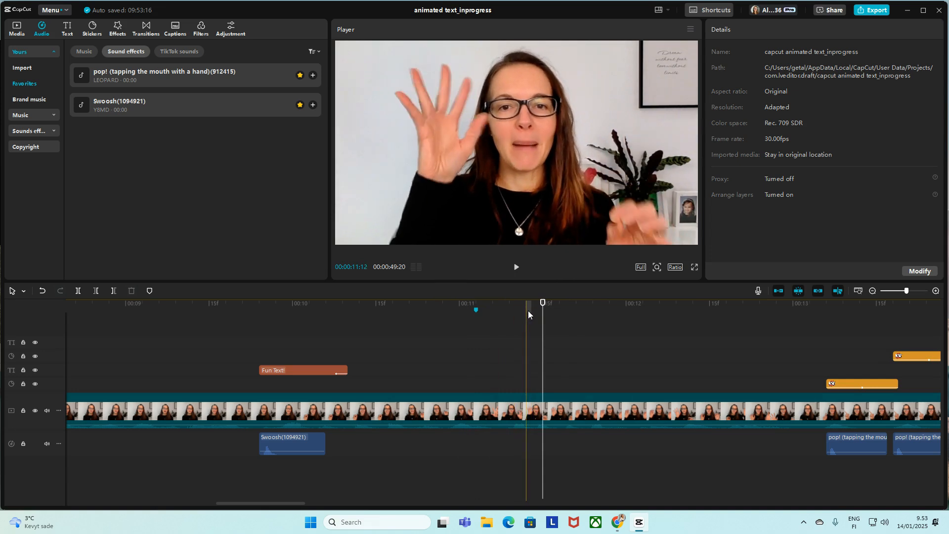
pyautogui.press('space')
pyautogui.press('space')
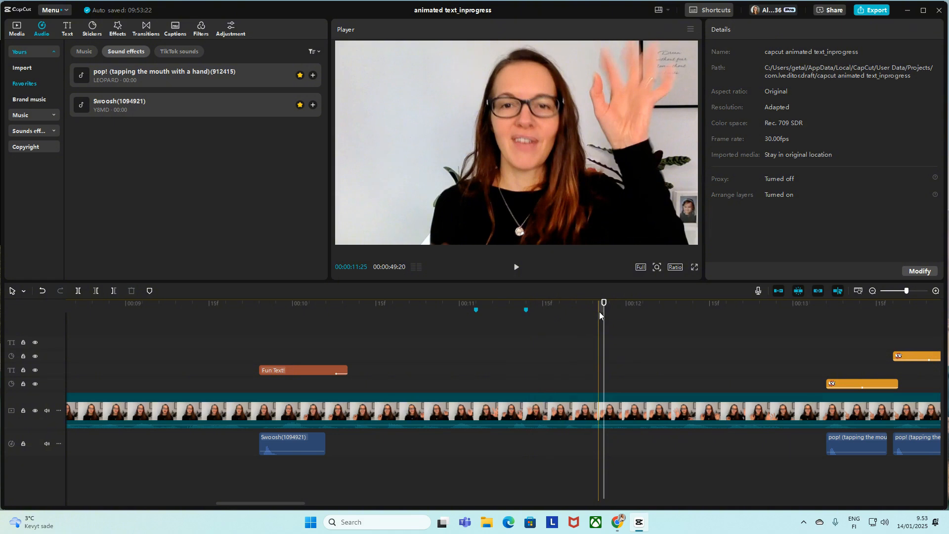
pyautogui.press('m')
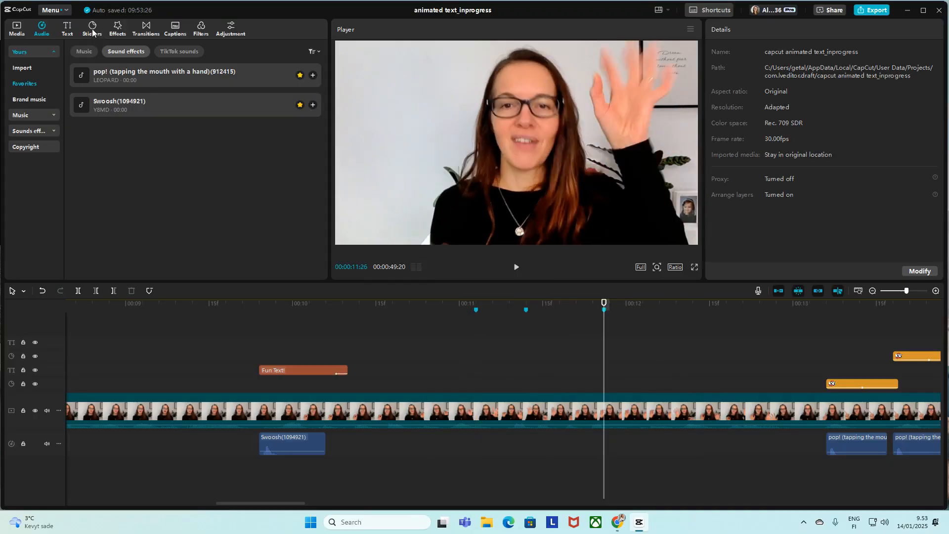
# Step: Clear the previous sticker search and search the sticker library for "emoticons"
pyautogui.click(93, 30)
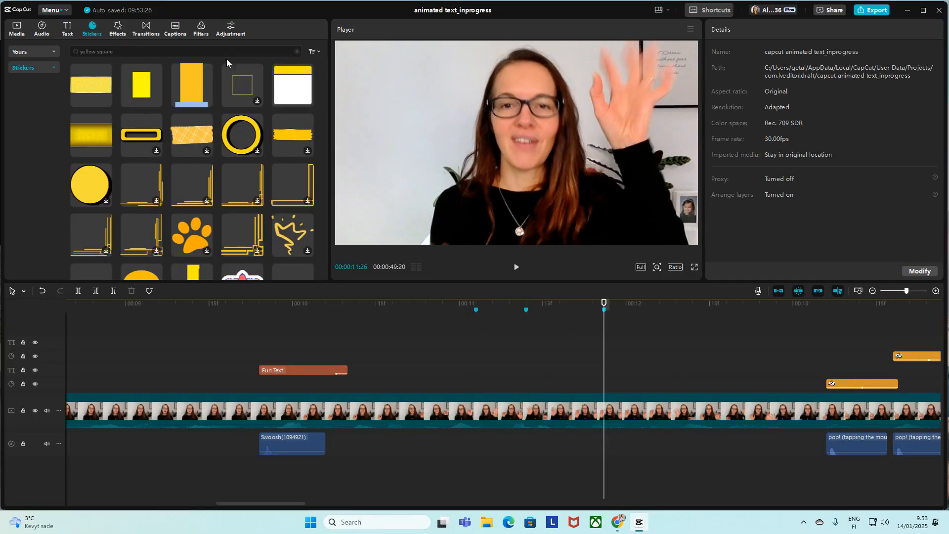
pyautogui.click(297, 52)
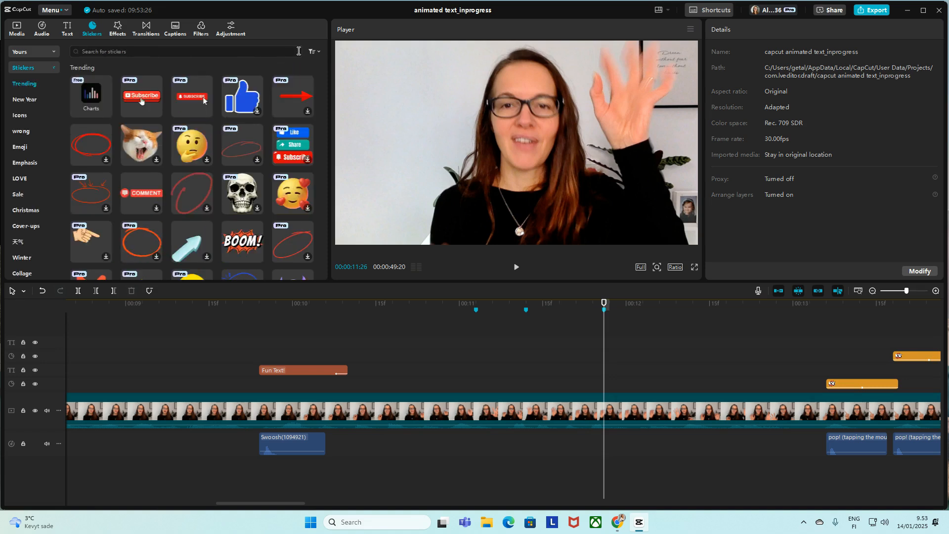
pyautogui.click(143, 51)
pyautogui.write('emoticons')
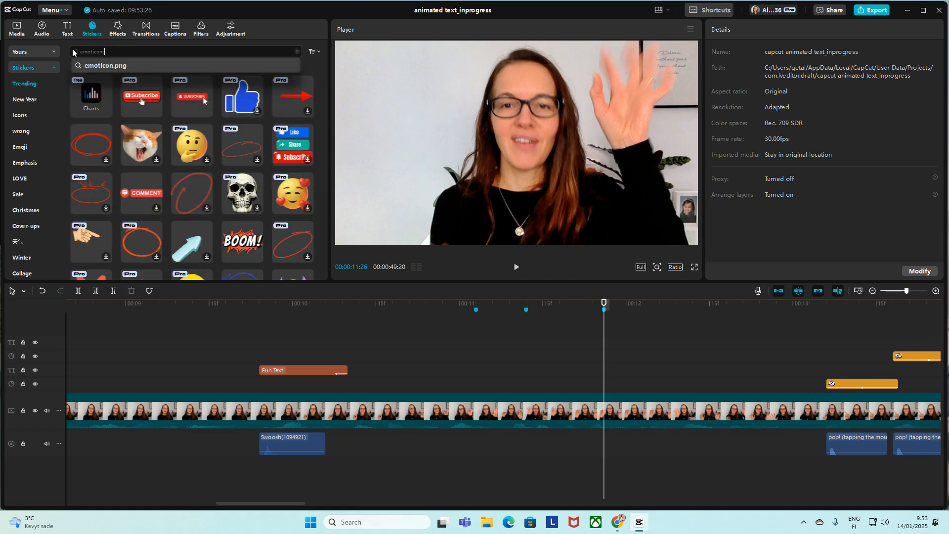
pyautogui.press('Return')
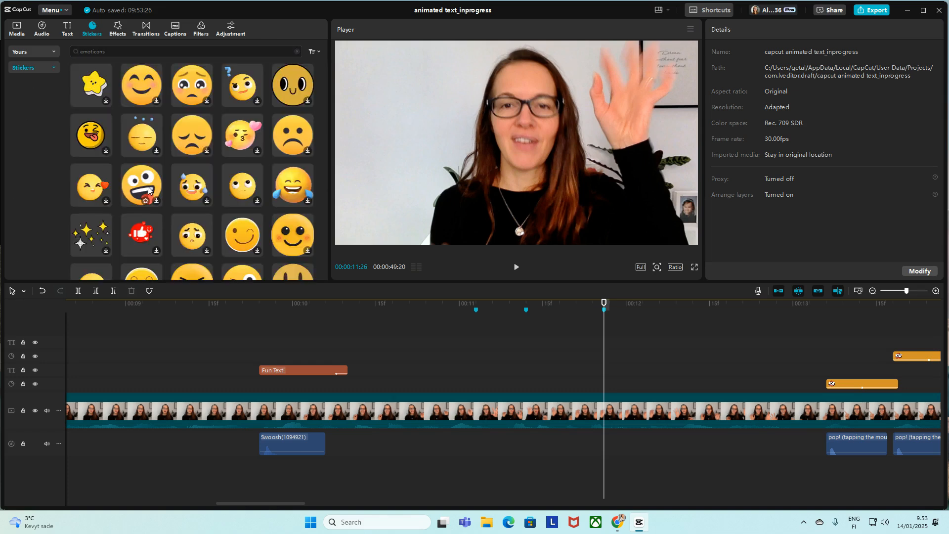
# Step: Add the zany tongue-out emoji sticker at 00:00:11:02 and move it over the speaker's raised hand, to about X 1135, Y 238
pyautogui.moveTo(148, 190); pyautogui.dragTo(471, 378)
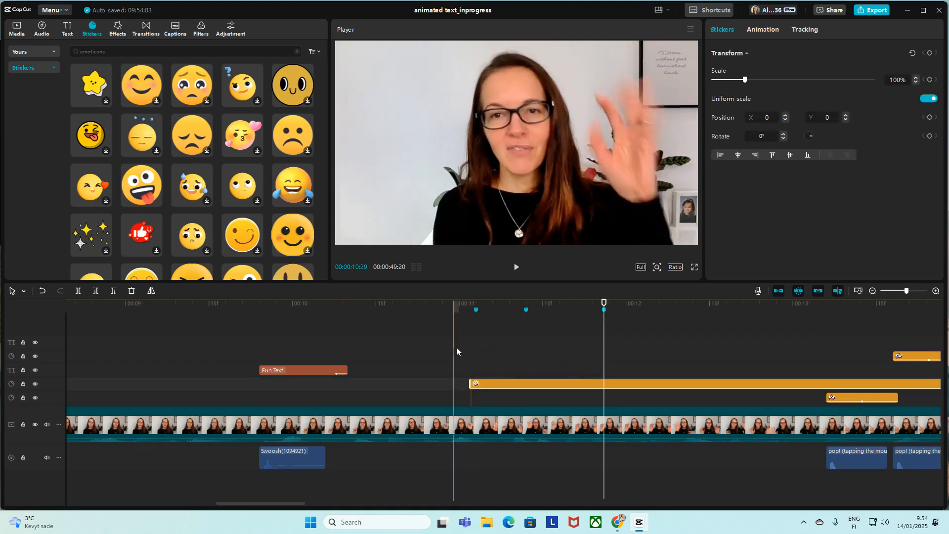
pyautogui.click(470, 346)
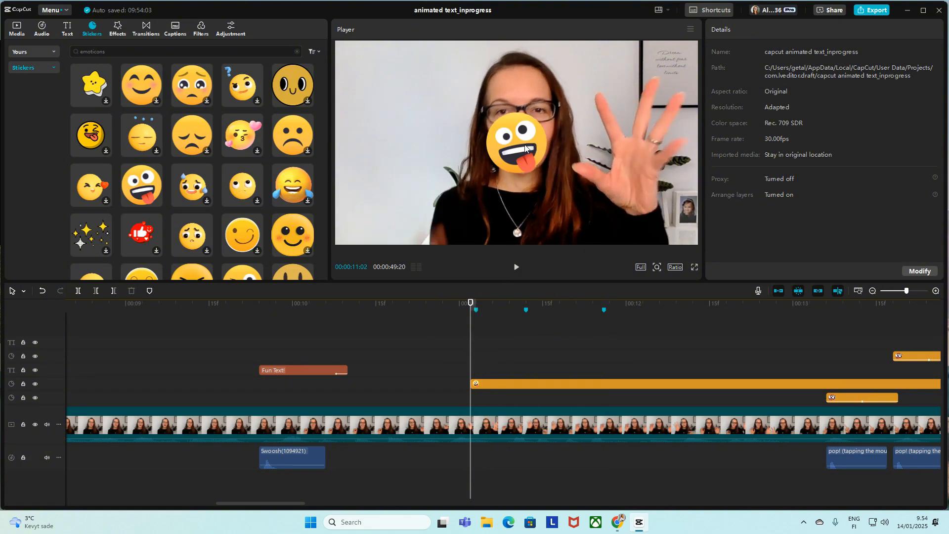
pyautogui.moveTo(525, 147); pyautogui.dragTo(632, 126)
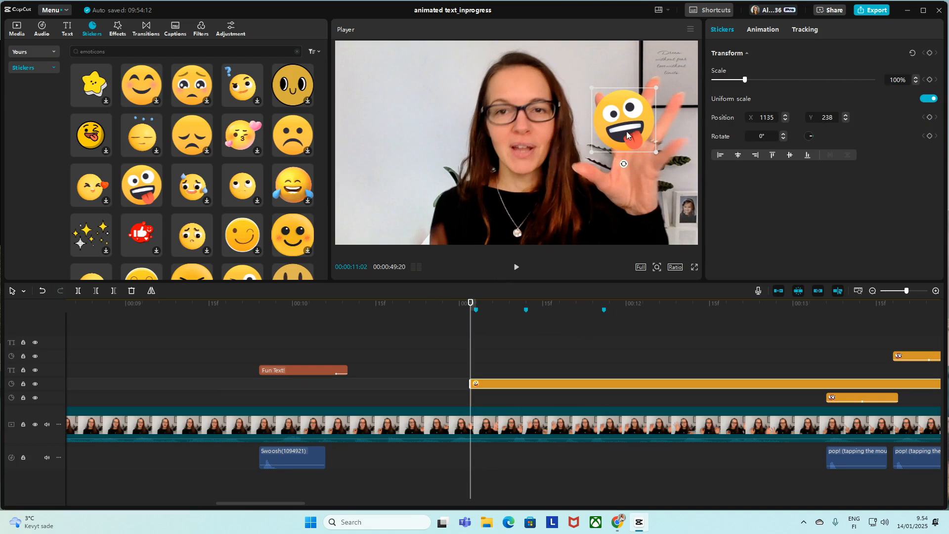
# Step: Apply the Bounce In and Bounce Out animations to the emoji sticker and preview its entrance in playback
pyautogui.click(766, 31)
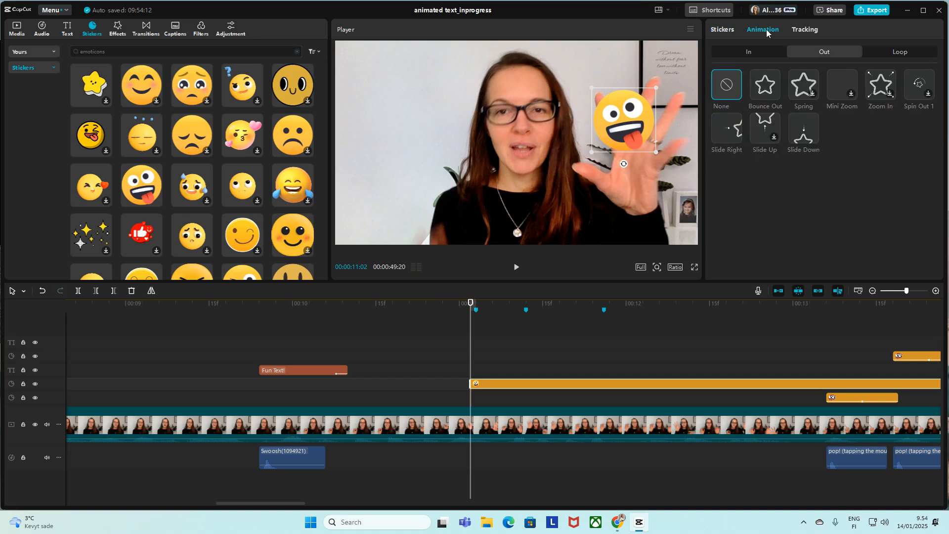
pyautogui.click(745, 54)
pyautogui.click(768, 90)
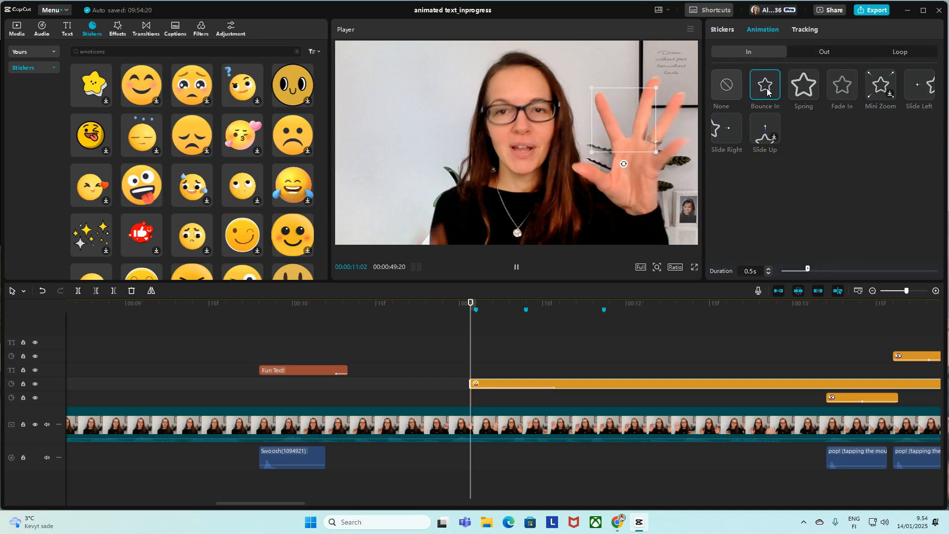
pyautogui.click(830, 51)
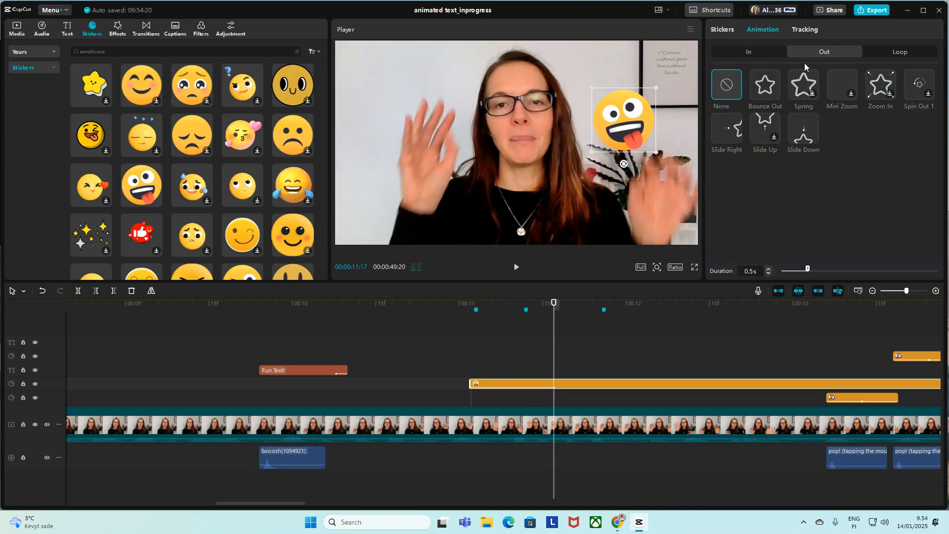
pyautogui.click(765, 87)
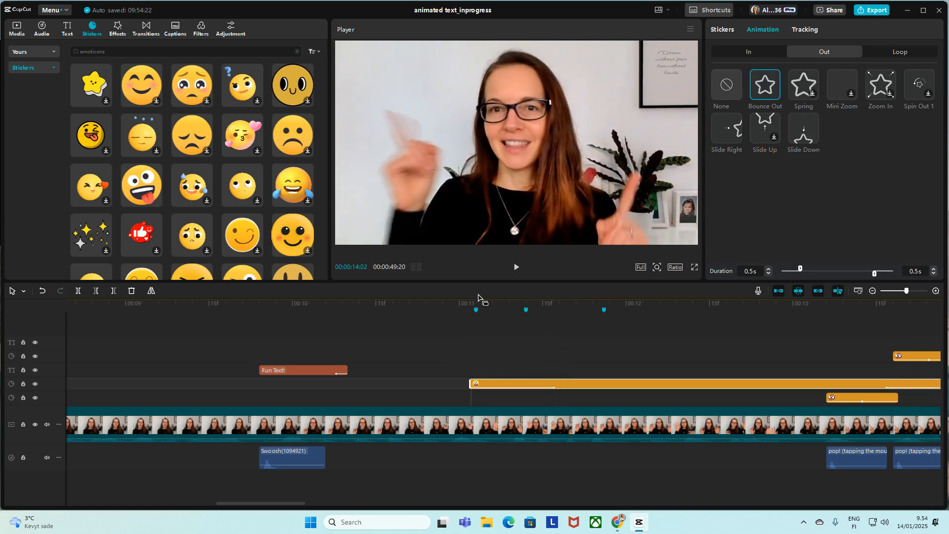
pyautogui.click(465, 318)
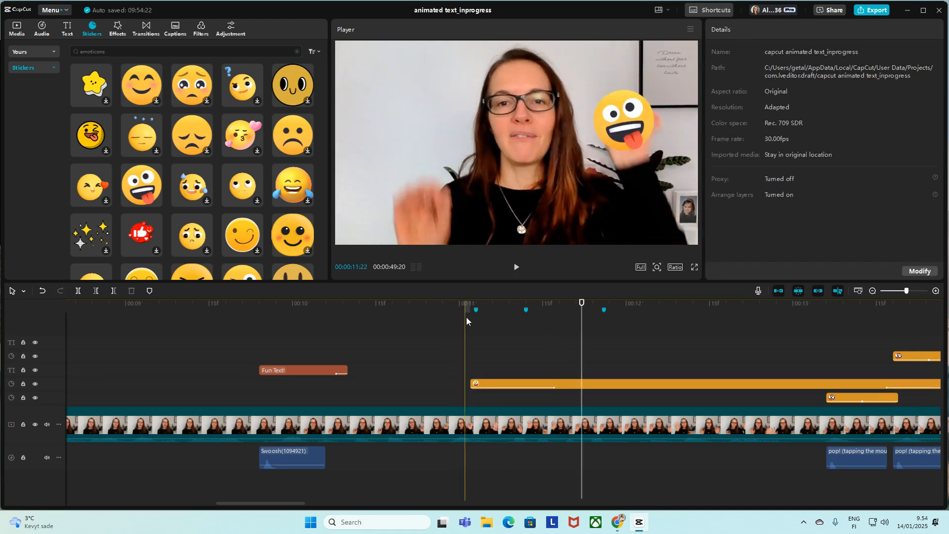
pyautogui.click(431, 320)
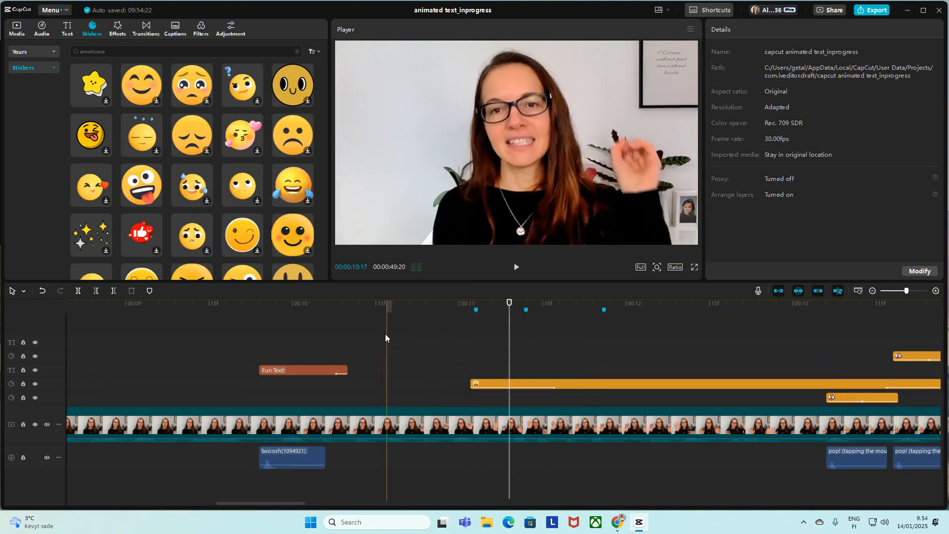
pyautogui.click(420, 334)
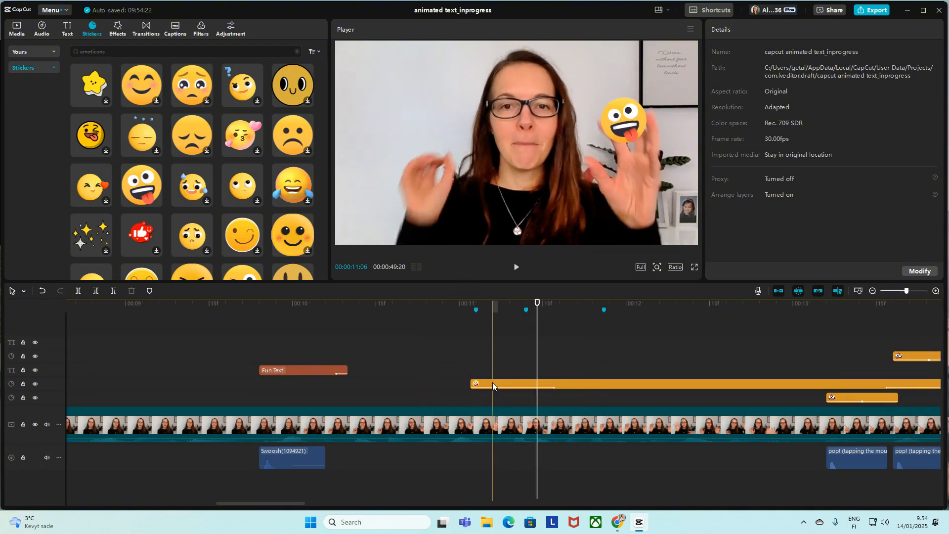
# Step: Shift the emoji sticker clip earlier so it starts just before 00:00:11:00, and play it back to check its timing
pyautogui.moveTo(492, 385); pyautogui.dragTo(471, 383)
pyautogui.click(424, 356)
pyautogui.press('space')
pyautogui.press('space')
pyautogui.click(423, 370)
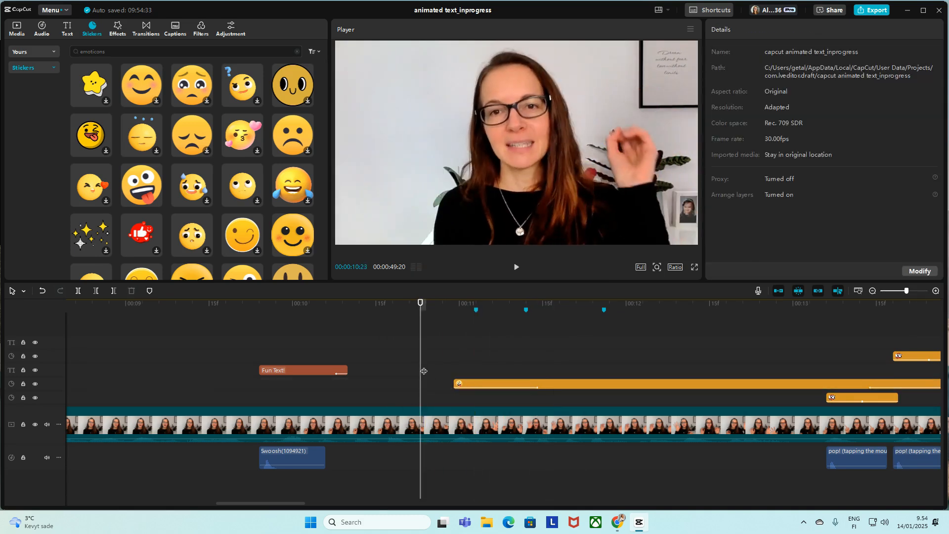
pyautogui.press('space')
pyautogui.press('space')
# Step: Shorten the emoji sticker's Bounce In duration to 0.3 s and play back its entrance
pyautogui.click(486, 383)
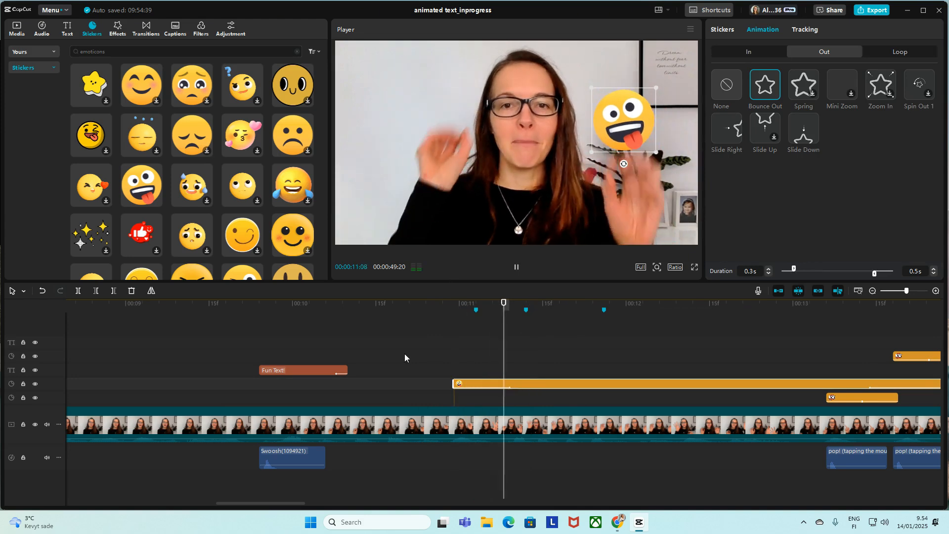
pyautogui.click(428, 355)
pyautogui.press('space')
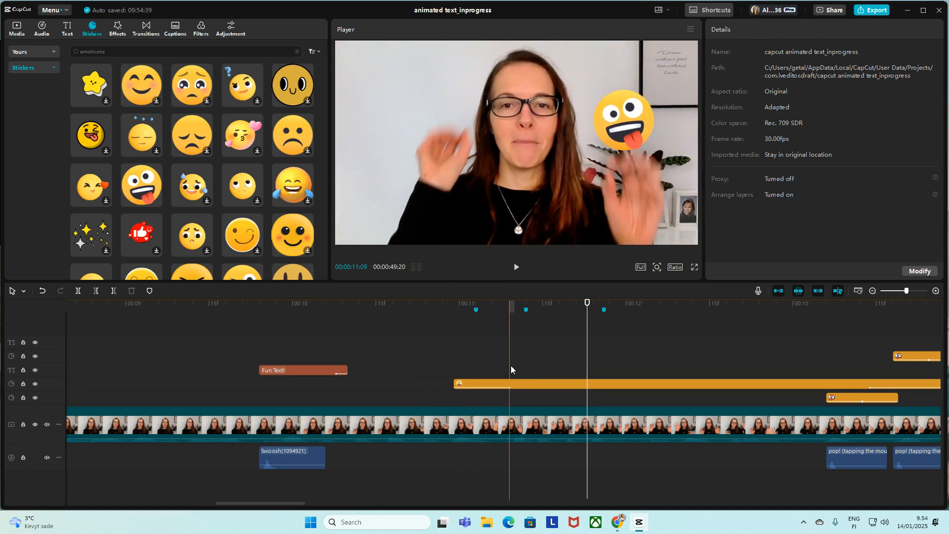
# Step: Trim the end of the emoji clip to about 00:00:11:09, just before the second gesture marker, and preview it
pyautogui.click(514, 371)
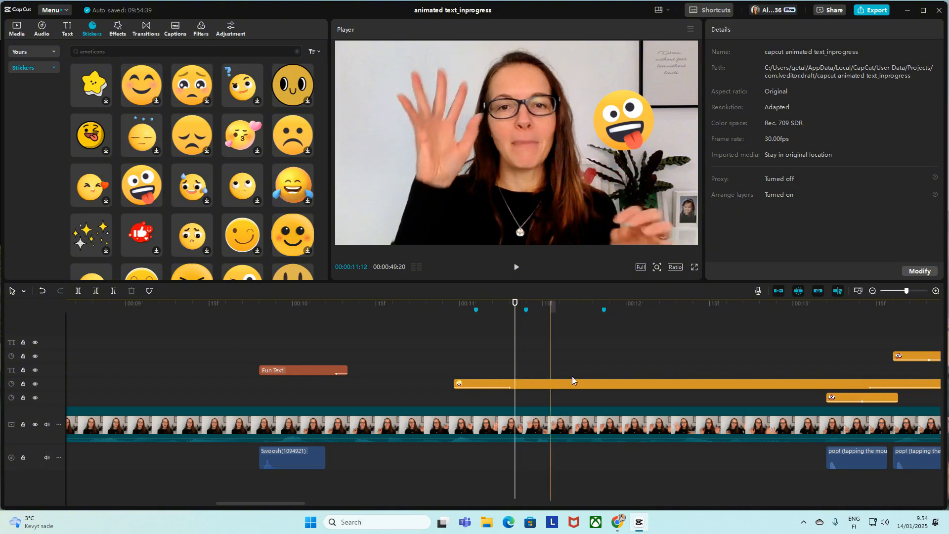
pyautogui.click(514, 383)
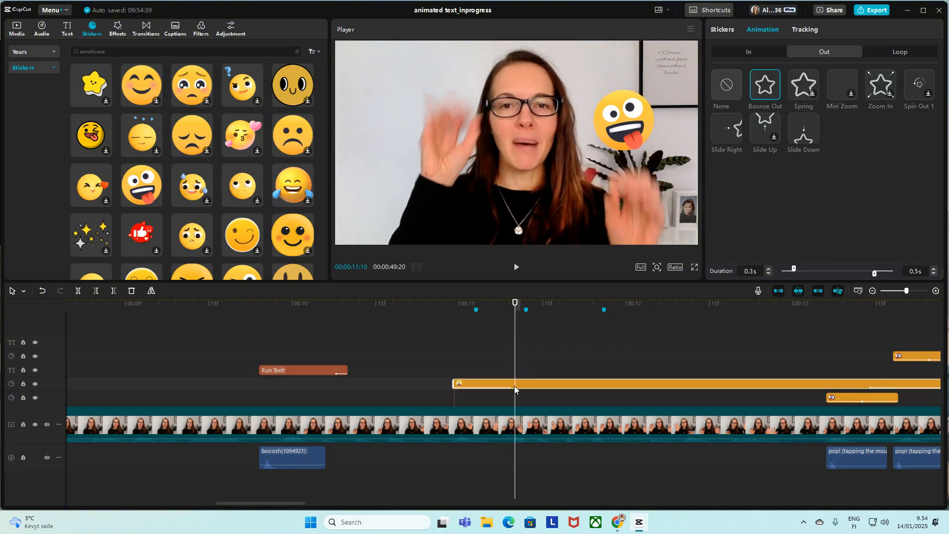
pyautogui.press('w')
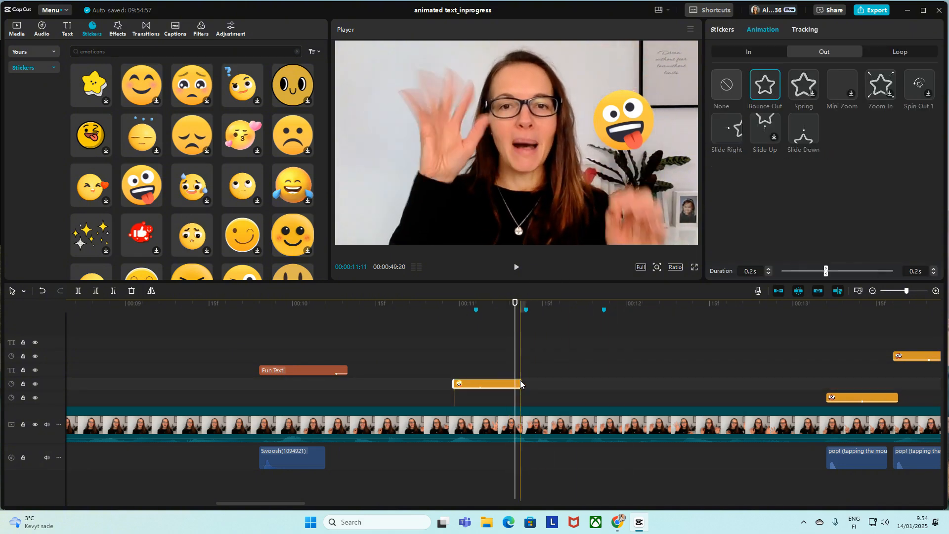
pyautogui.click(531, 378)
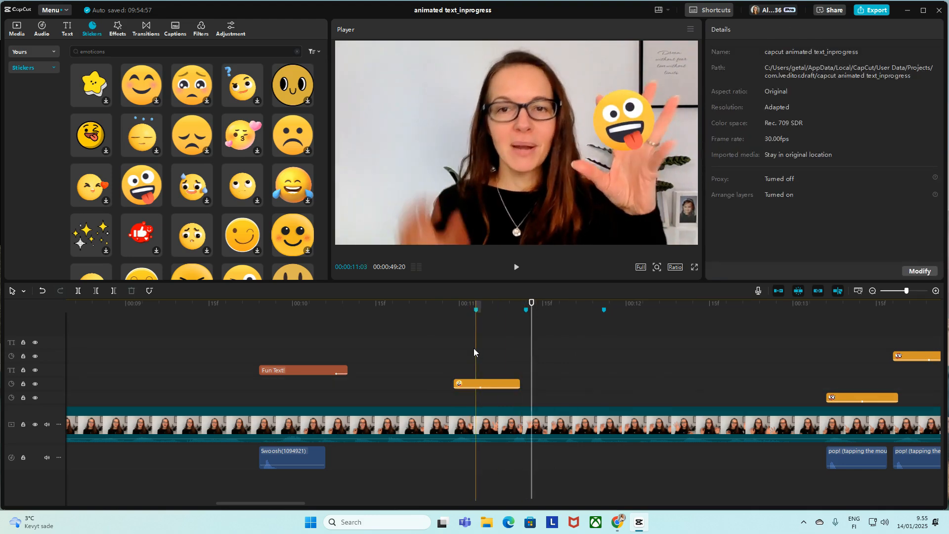
pyautogui.click(513, 354)
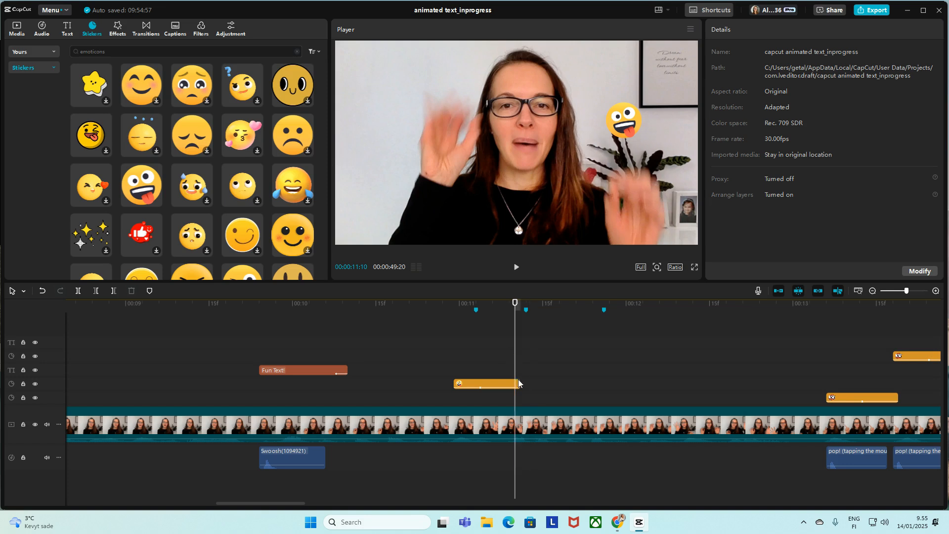
pyautogui.moveTo(518, 384); pyautogui.dragTo(509, 381)
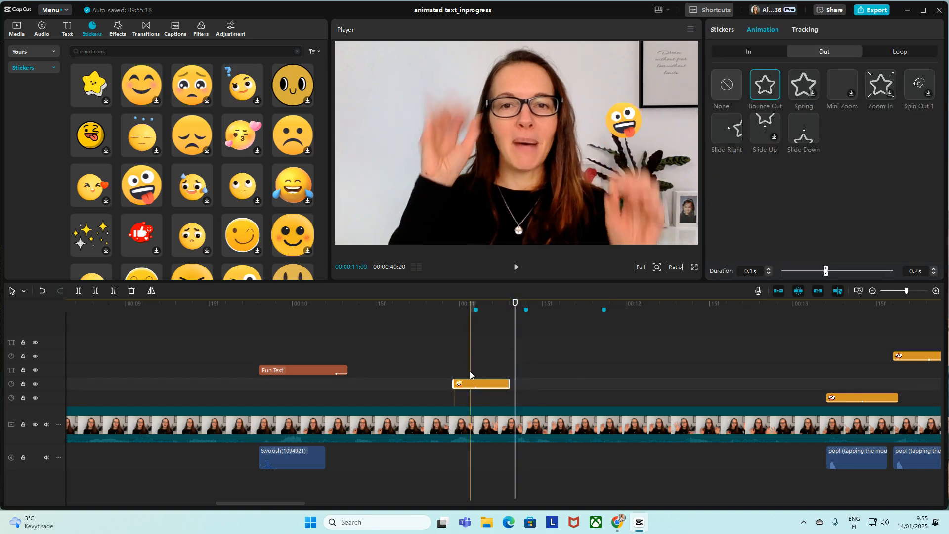
pyautogui.click(440, 362)
pyautogui.press('space')
pyautogui.press('space')
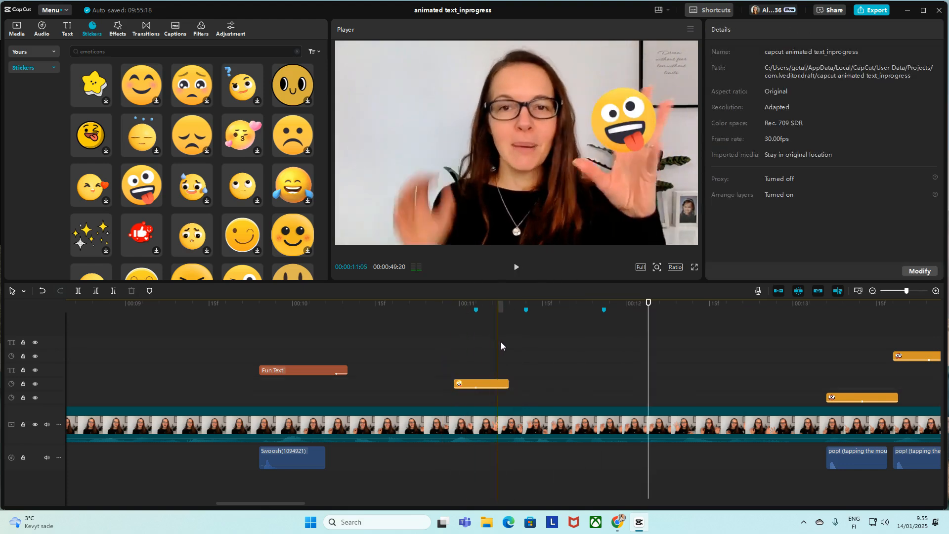
pyautogui.click(470, 384)
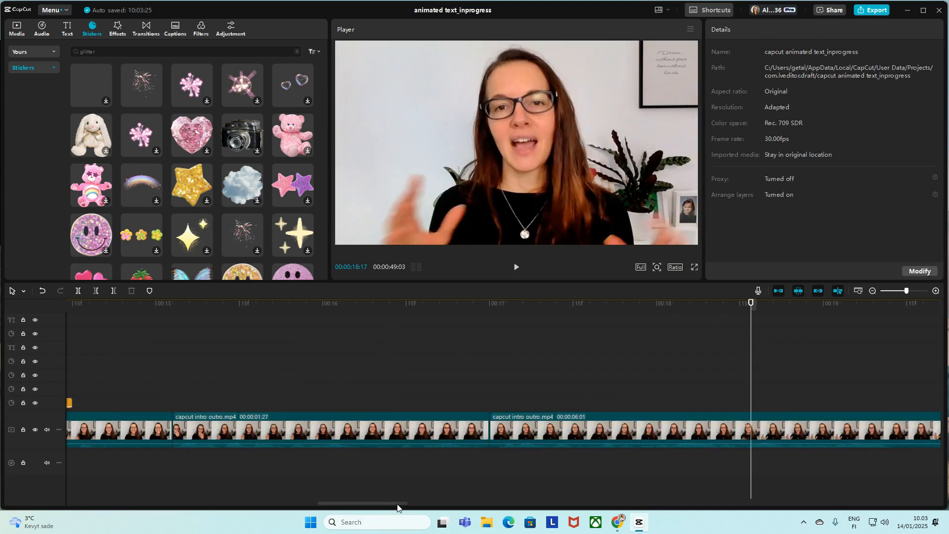
# Step: Examine the "Take it to the next level!" title's in and out animation options, the text library and the background sticker's transform settings
pyautogui.moveTo(397, 504); pyautogui.dragTo(103, 484)
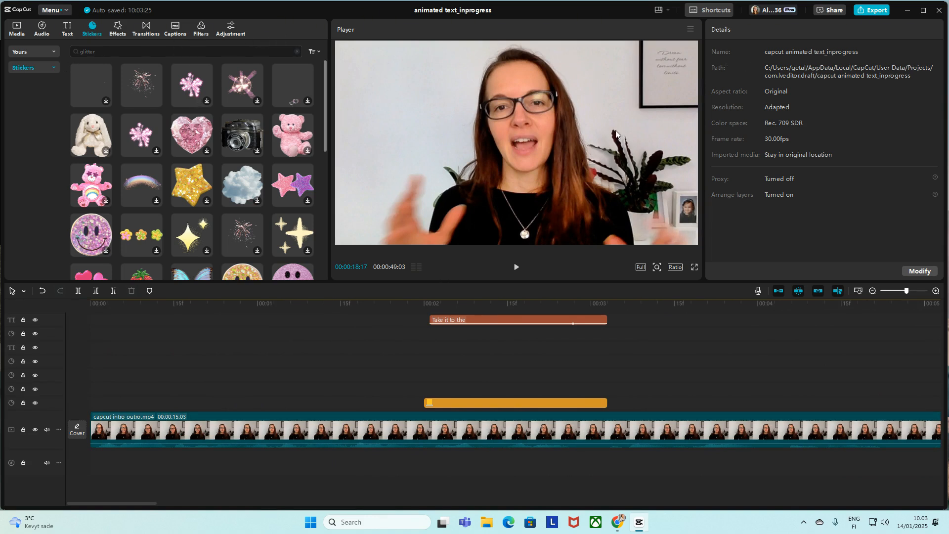
pyautogui.click(500, 319)
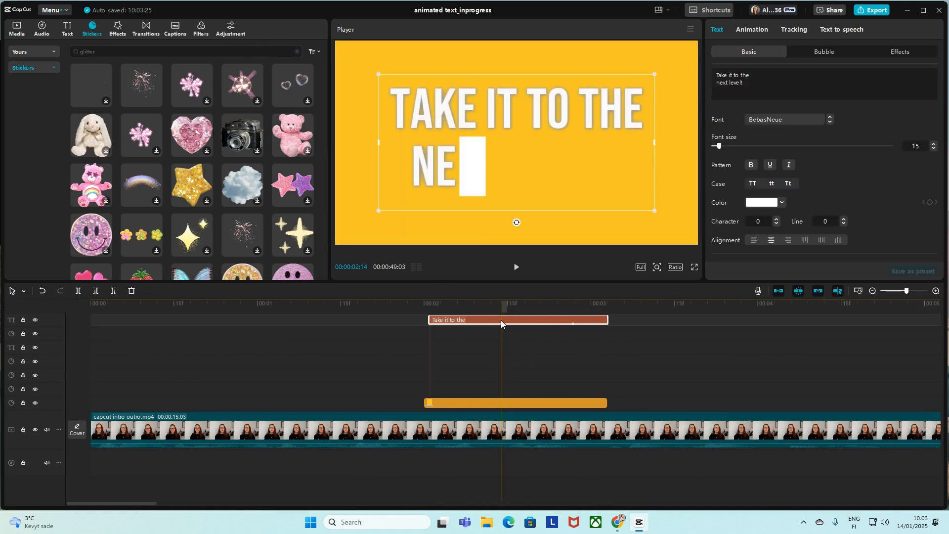
pyautogui.click(751, 30)
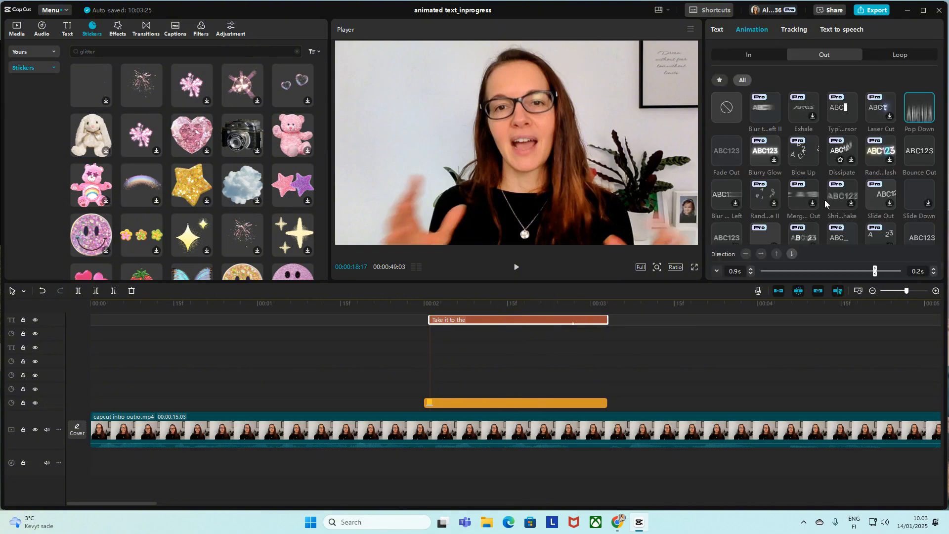
pyautogui.scroll(-5, 825, 200)
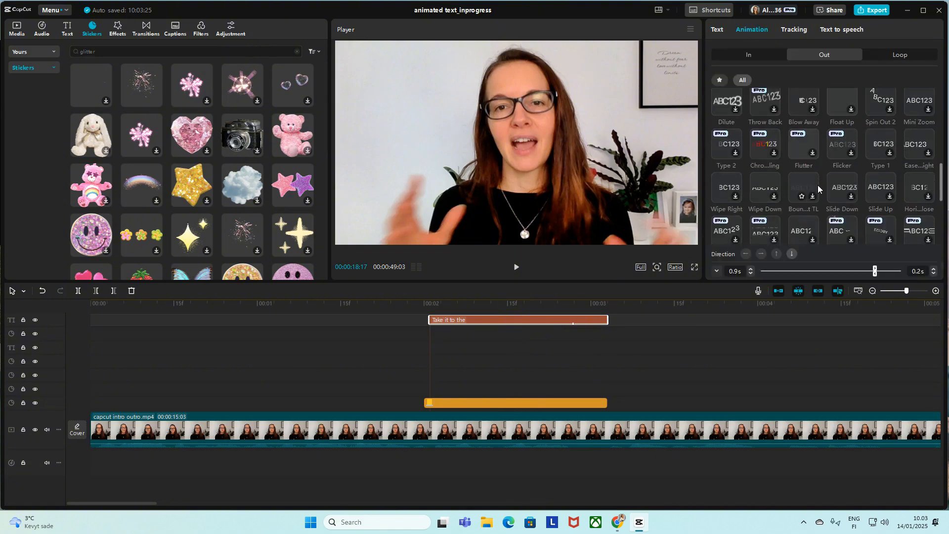
pyautogui.scroll(-5, 814, 185)
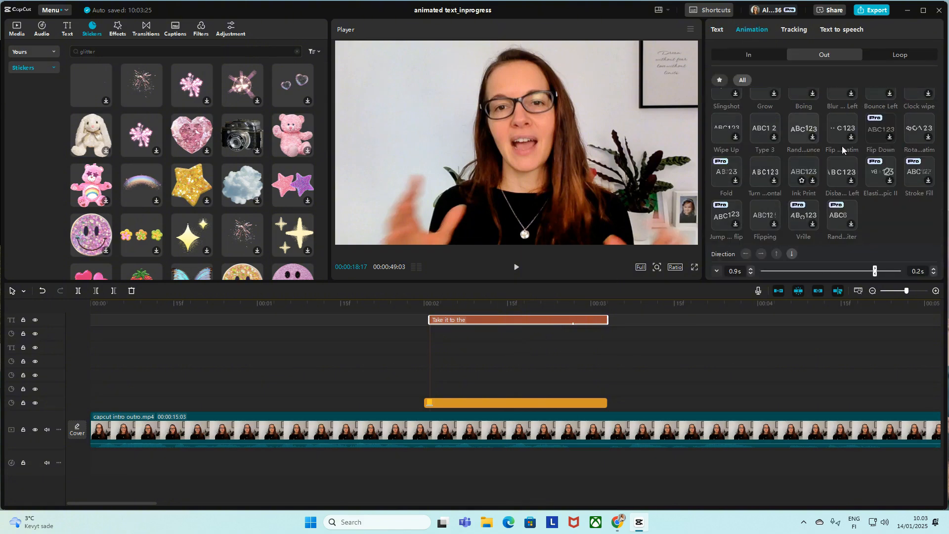
pyautogui.click(756, 31)
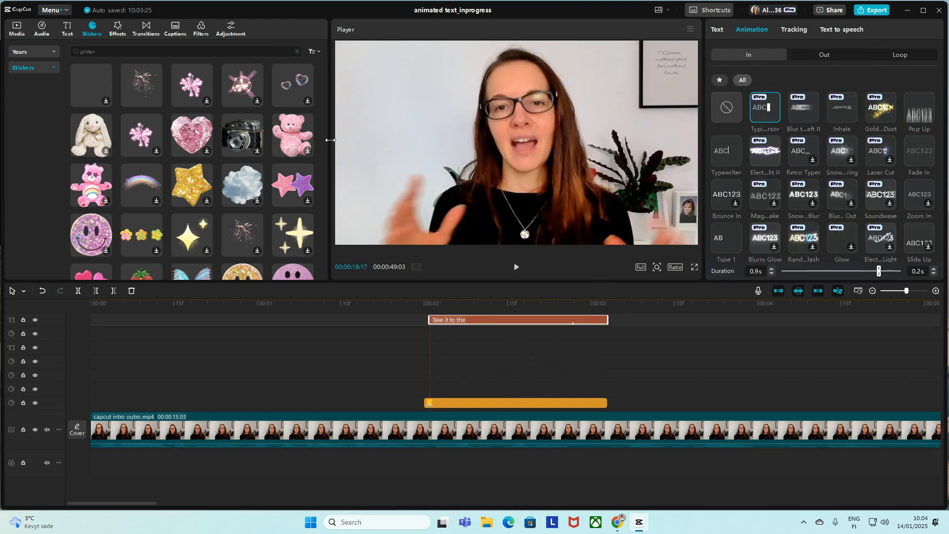
pyautogui.click(64, 30)
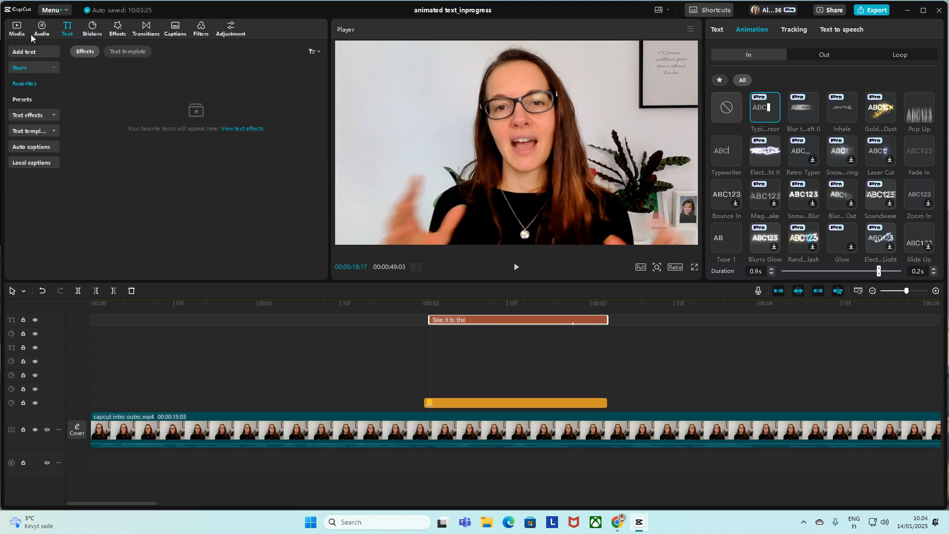
pyautogui.click(593, 403)
pyautogui.click(720, 30)
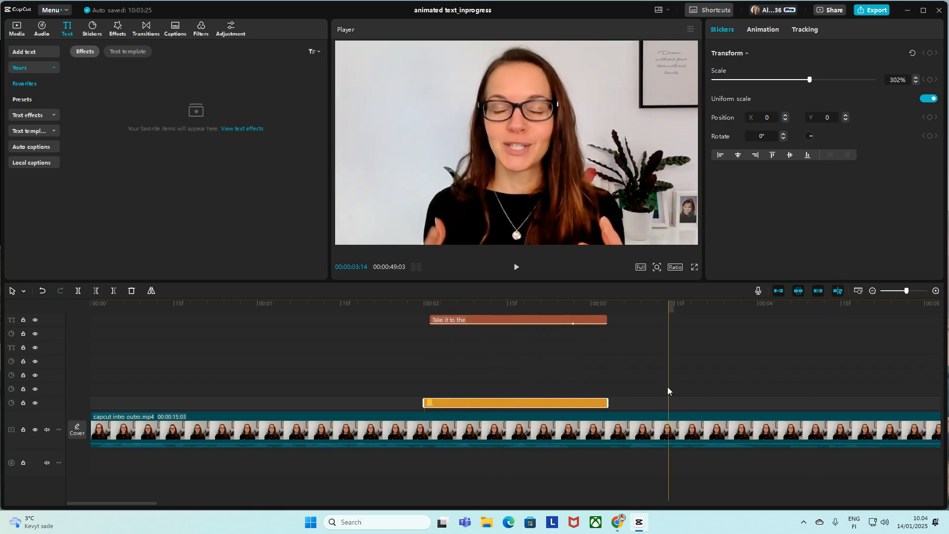
# Step: Add the pink diamond heart sticker at 00:00:08:02 and move it to the lower left of the frame, about X -1256, Y -486
pyautogui.moveTo(147, 503); pyautogui.dragTo(185, 504)
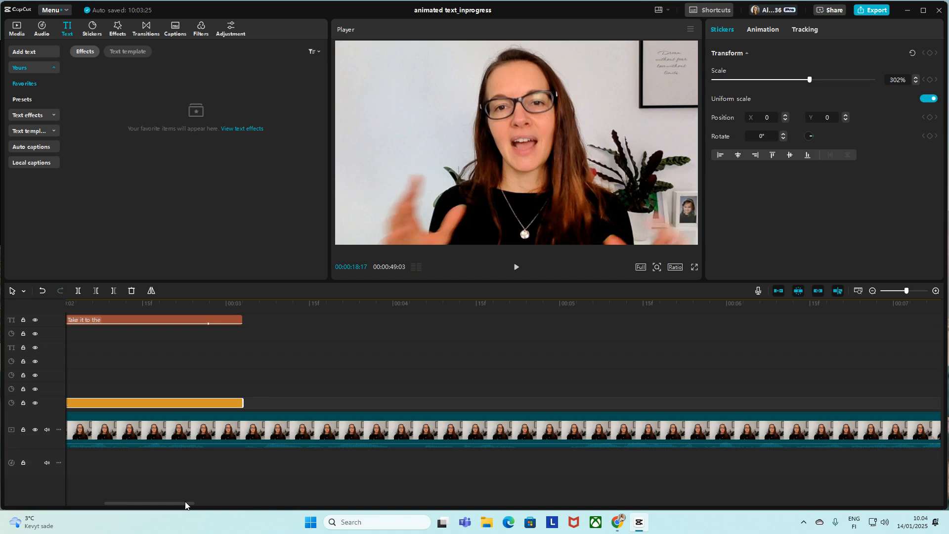
pyautogui.moveTo(186, 504); pyautogui.dragTo(269, 502)
pyautogui.click(255, 487)
pyautogui.click(92, 29)
pyautogui.moveTo(190, 140); pyautogui.dragTo(256, 382)
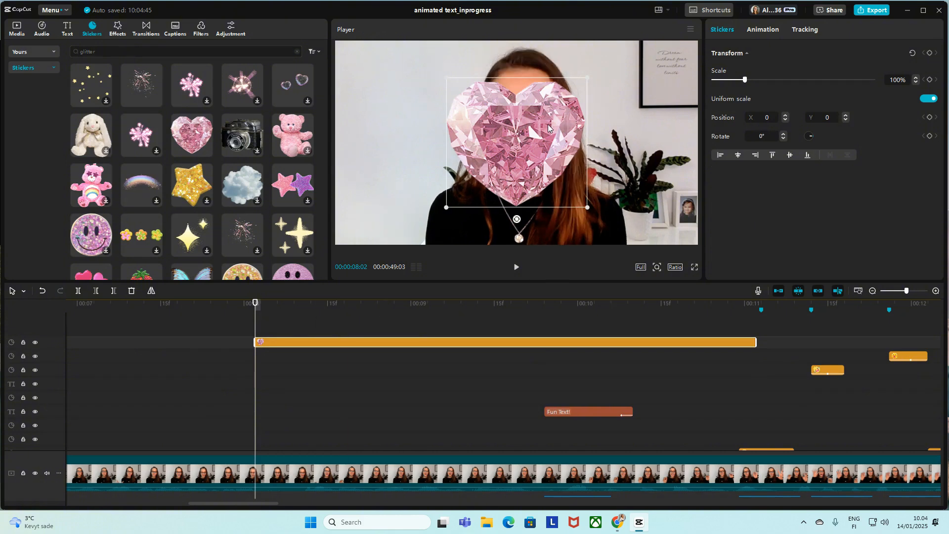
pyautogui.moveTo(548, 123); pyautogui.dragTo(460, 130)
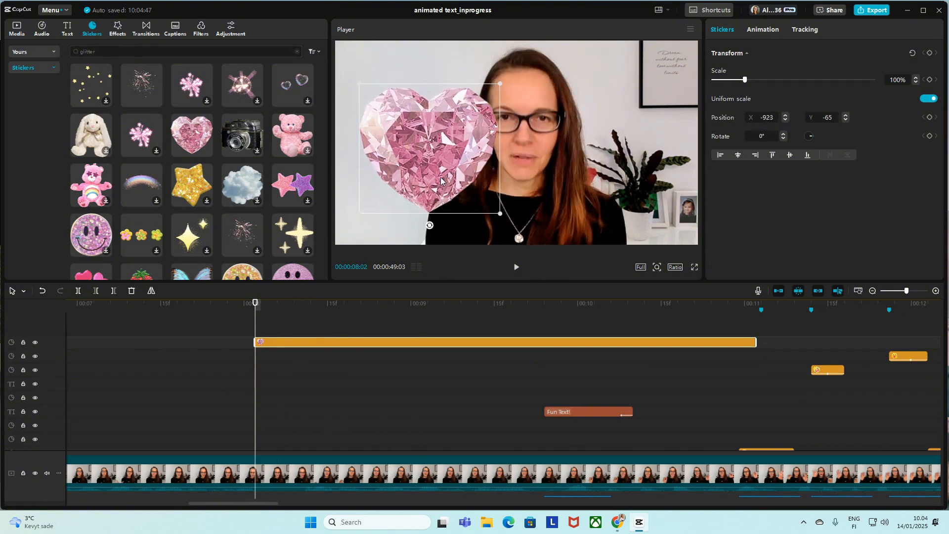
pyautogui.moveTo(439, 178); pyautogui.dragTo(408, 218)
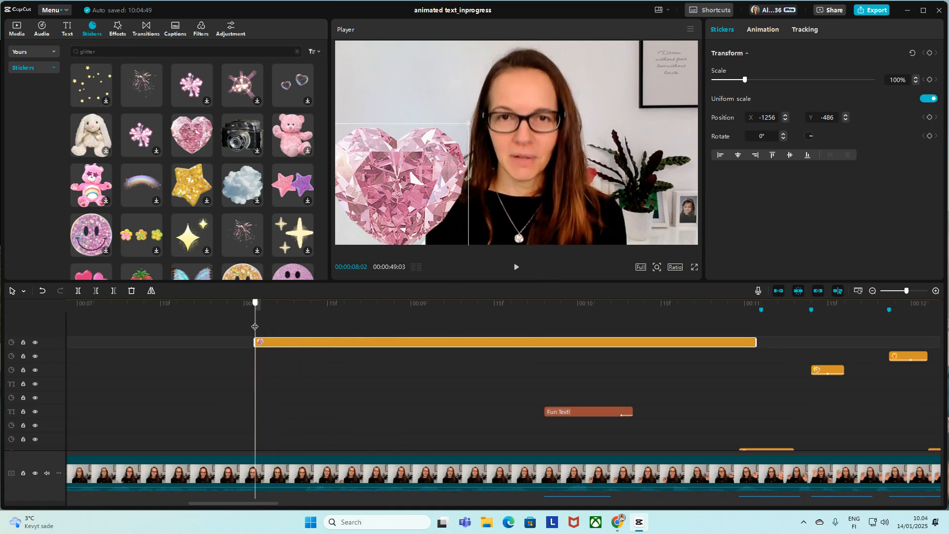
# Step: Add a position keyframe at 00:00:08:24 with the heart moved to the upper right, about X 1269, Y 392, and preview it
pyautogui.moveTo(254, 327); pyautogui.dragTo(376, 328)
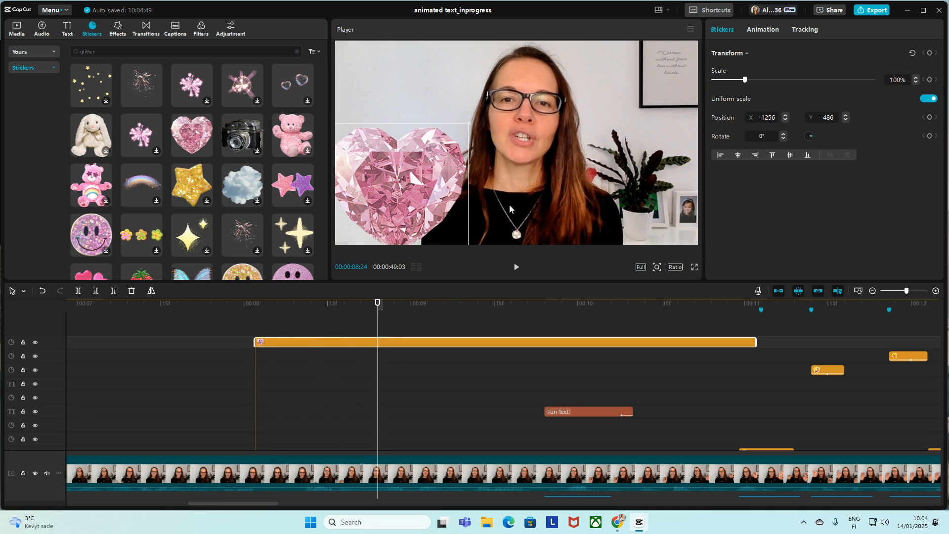
pyautogui.moveTo(408, 194); pyautogui.dragTo(636, 114)
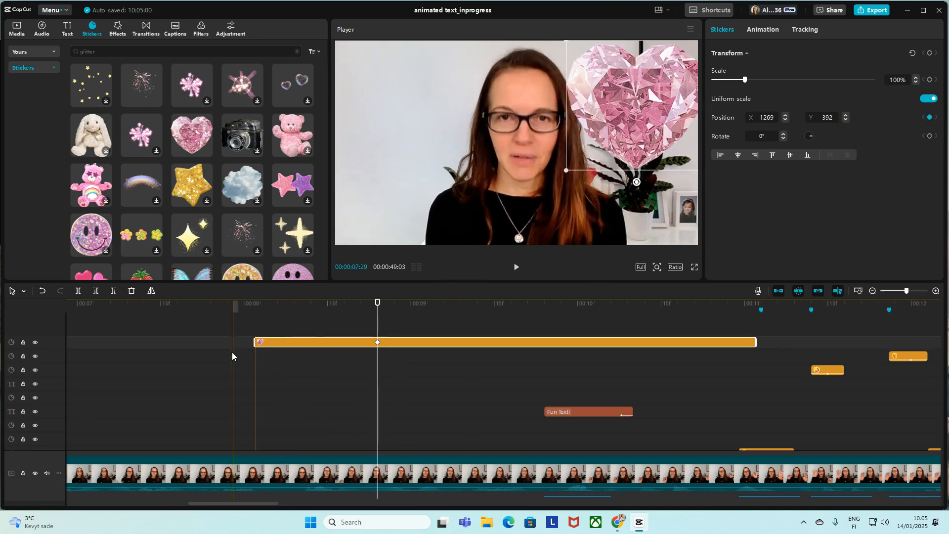
pyautogui.click(251, 354)
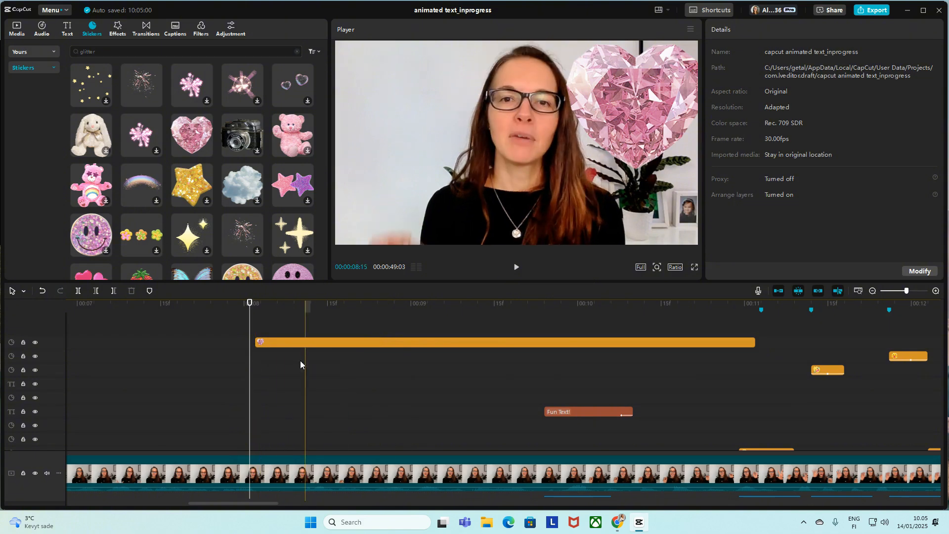
pyautogui.click(260, 362)
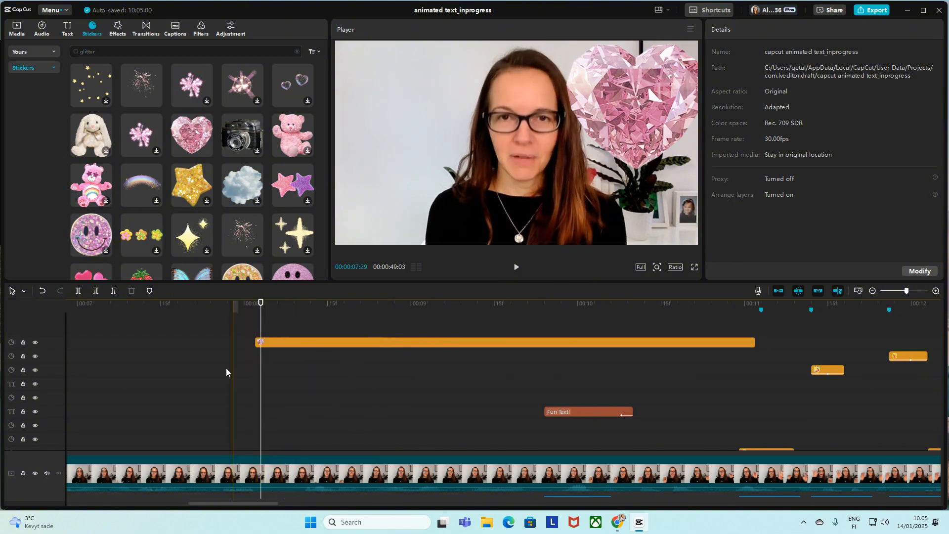
pyautogui.click(250, 354)
pyautogui.press('space')
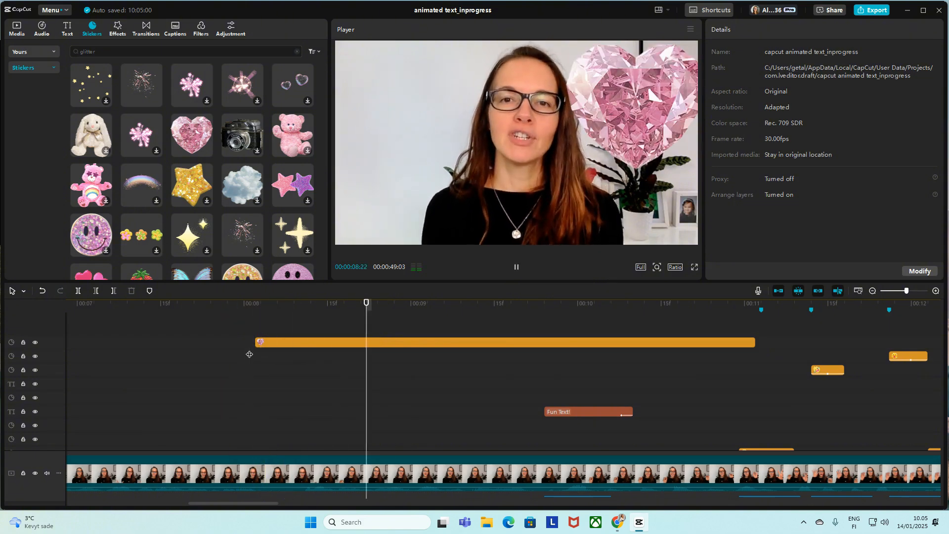
pyautogui.press('space')
# Step: Add a position keyframe at 00:00:08:03 with the heart at about X -1203, Y -392, and play back its movement across the frame
pyautogui.click(259, 342)
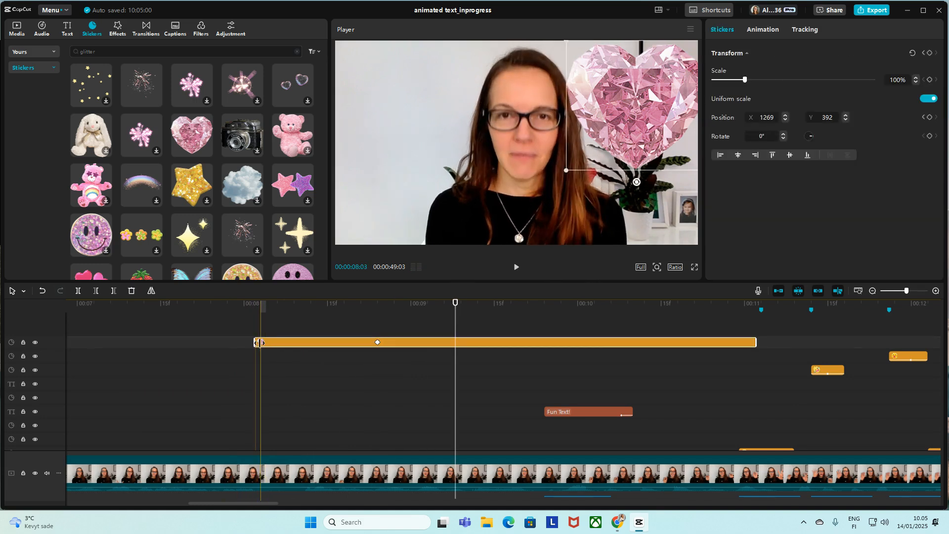
pyautogui.click(263, 333)
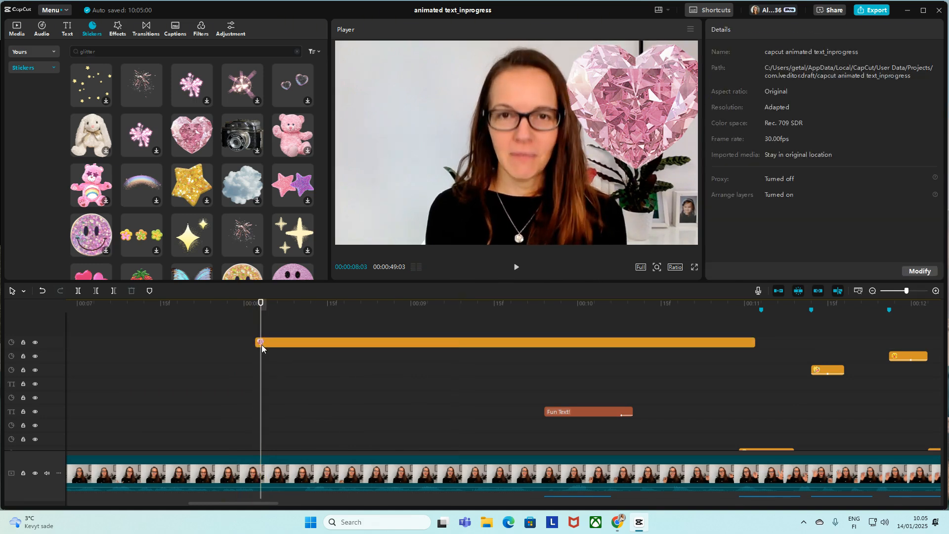
pyautogui.click(262, 344)
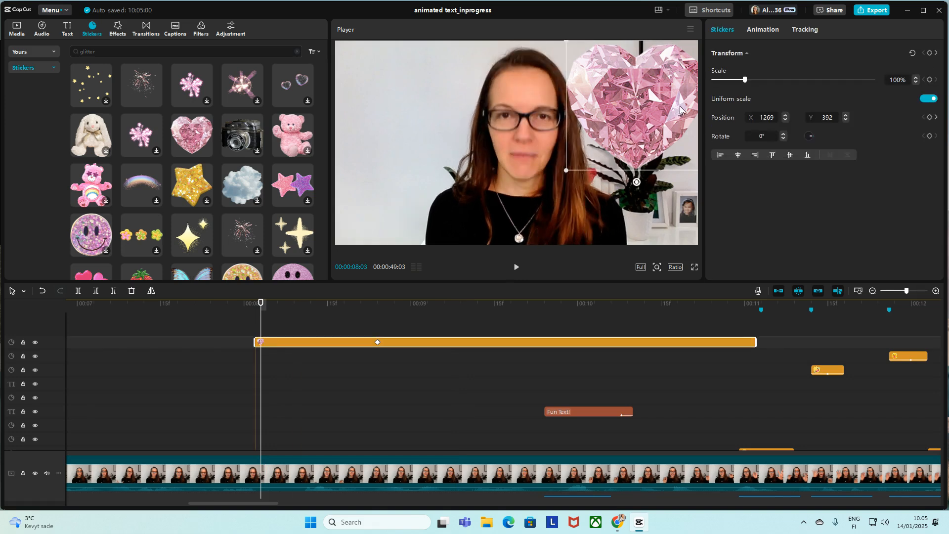
pyautogui.moveTo(653, 99); pyautogui.dragTo(420, 171)
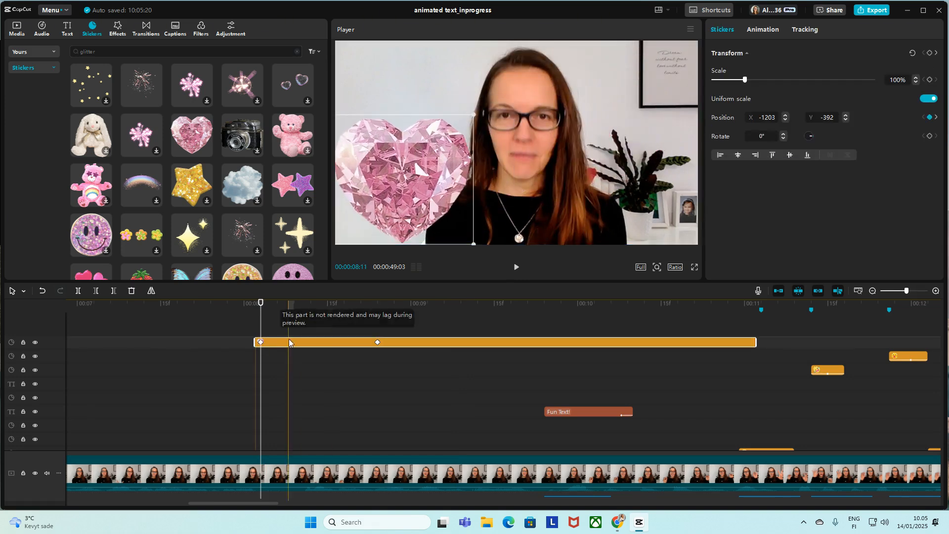
pyautogui.click(250, 350)
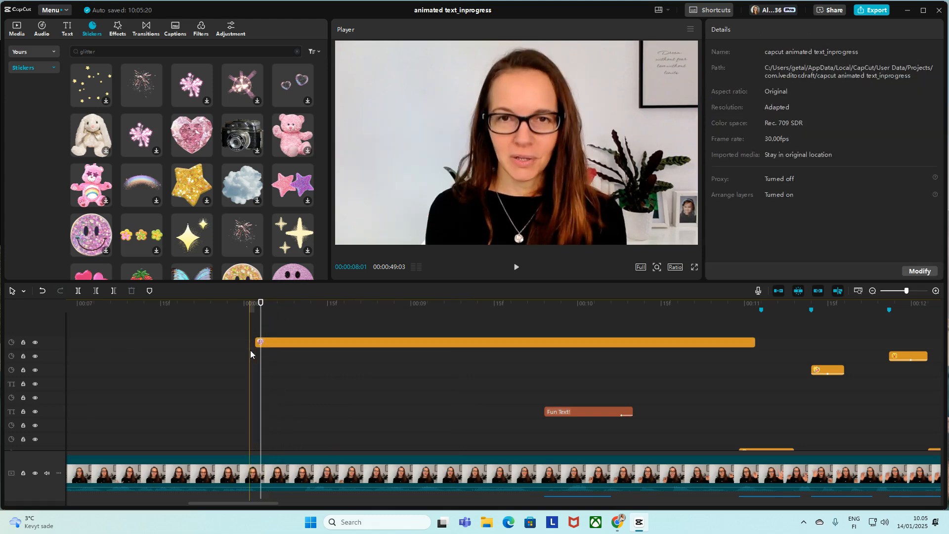
pyautogui.click(250, 350)
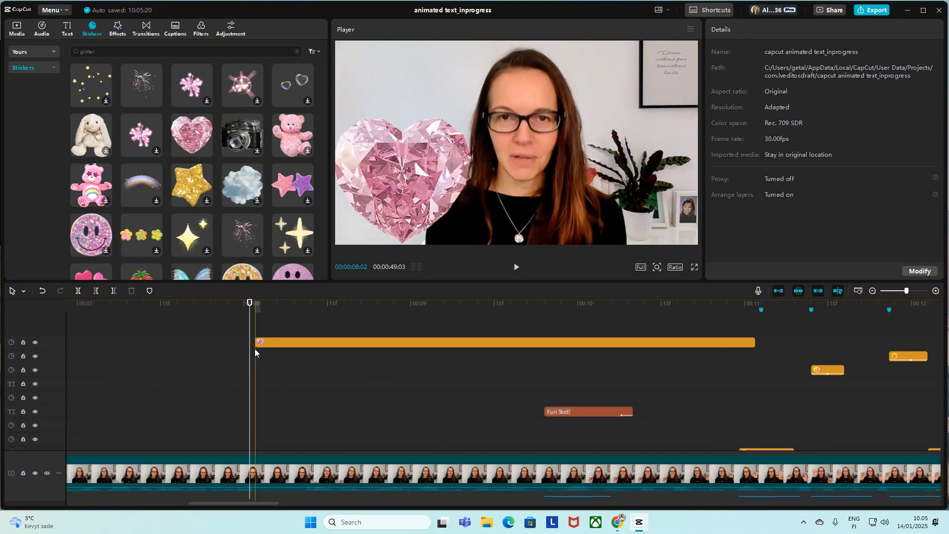
pyautogui.press('space')
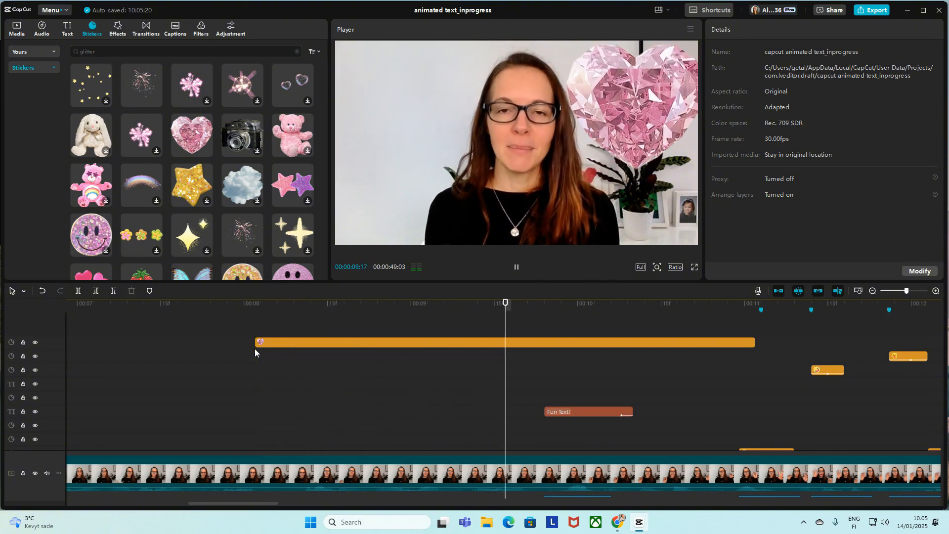
# Step: Move the heart sticker's end position keyframe earlier, trying 00:00:08:06 before settling at about 00:00:08:14, and preview the faster movement
pyautogui.press('space')
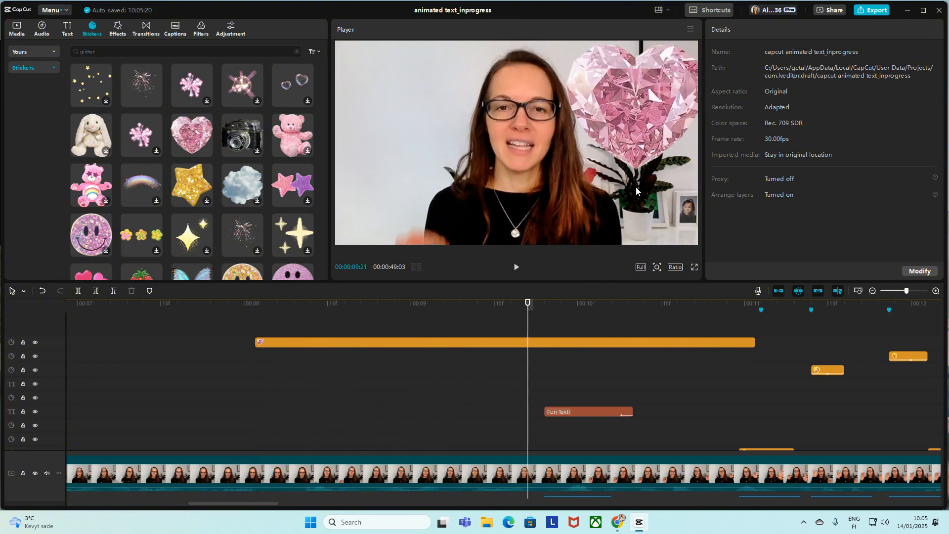
pyautogui.click(310, 343)
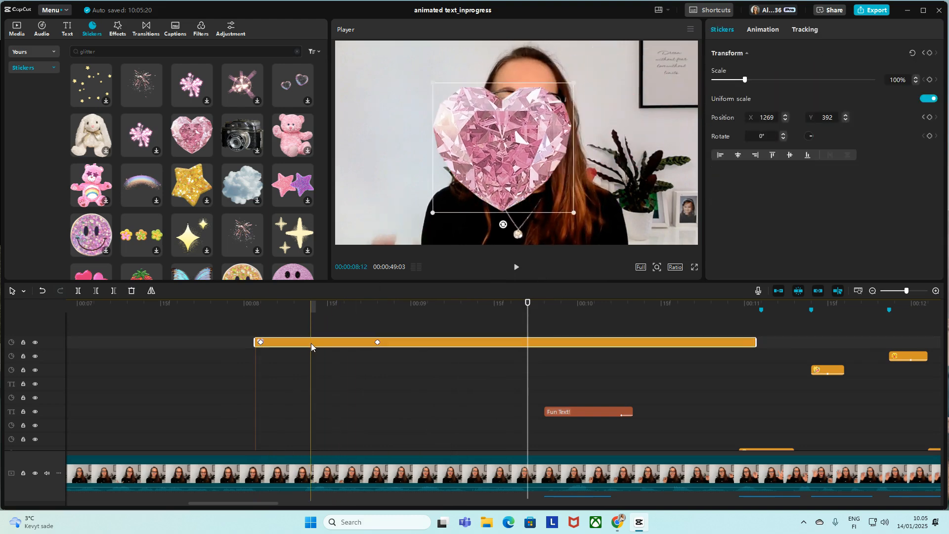
pyautogui.click(378, 343)
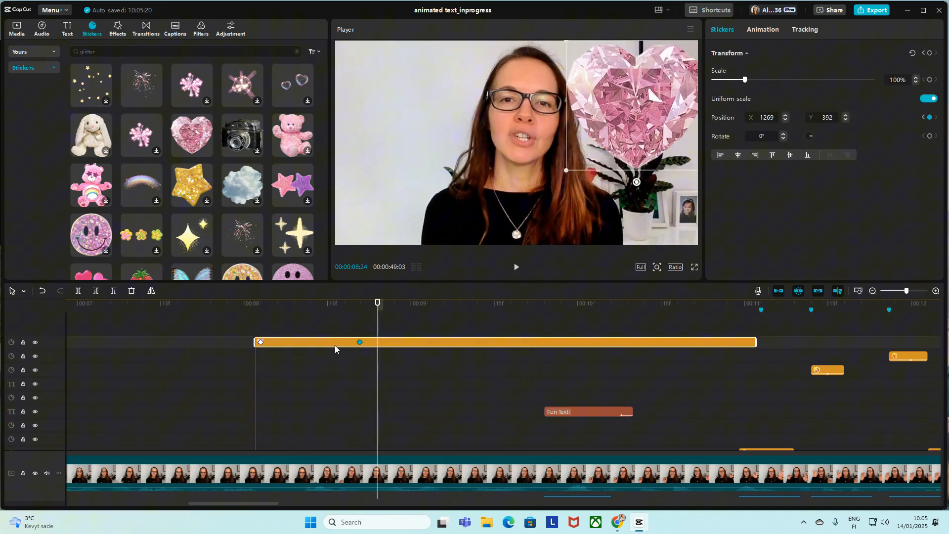
pyautogui.click(246, 370)
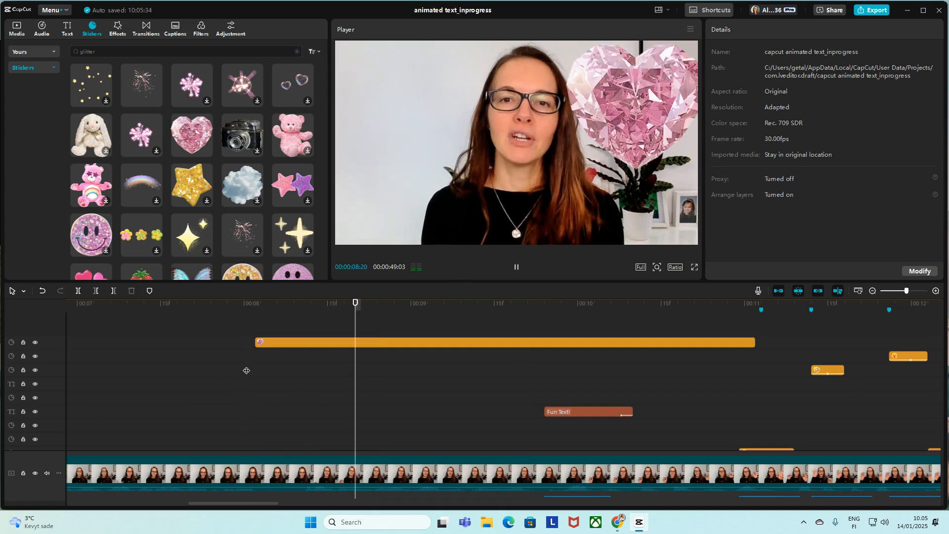
pyautogui.click(281, 343)
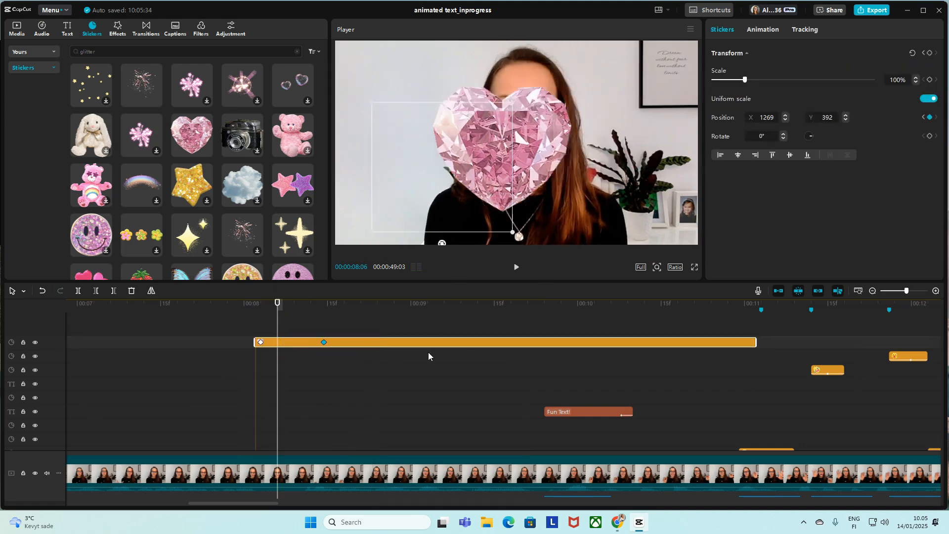
pyautogui.click(246, 373)
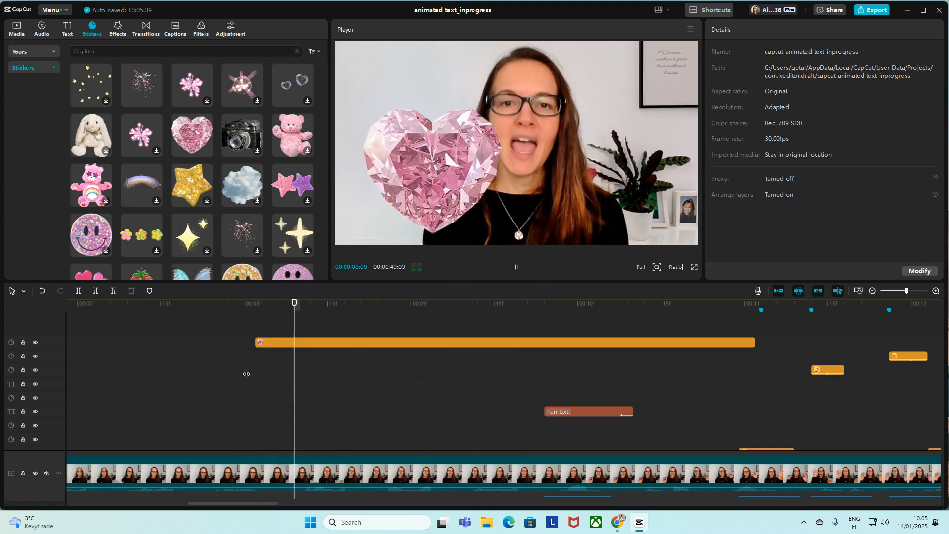